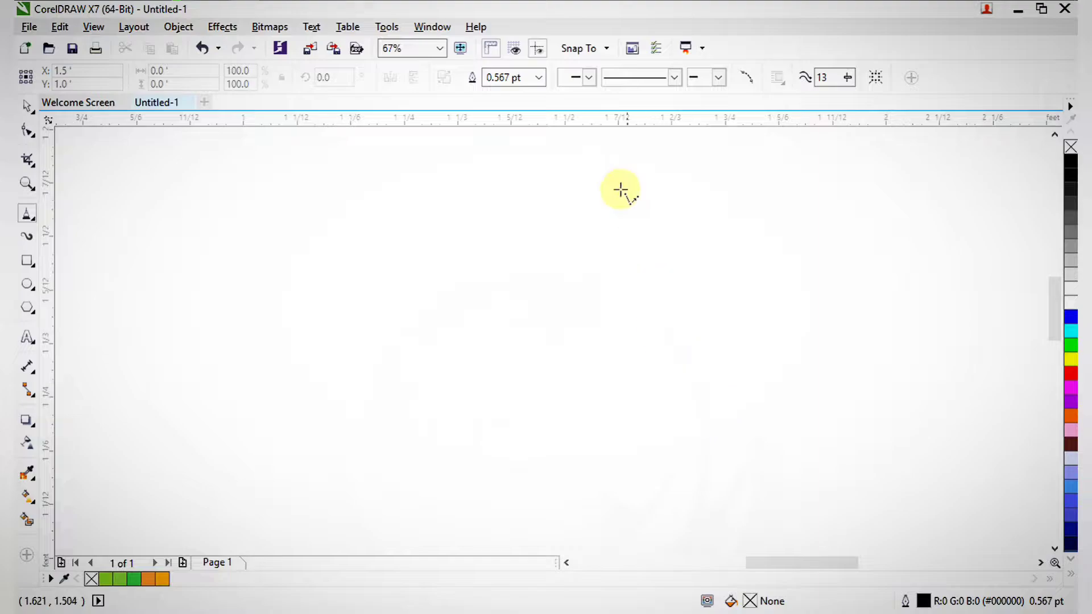
Draw a closed four-node zigzag outline with the Pen tool: one top tip, two lower points and an inner notch, about 0.155 by 0.528 ft
click(612, 173)
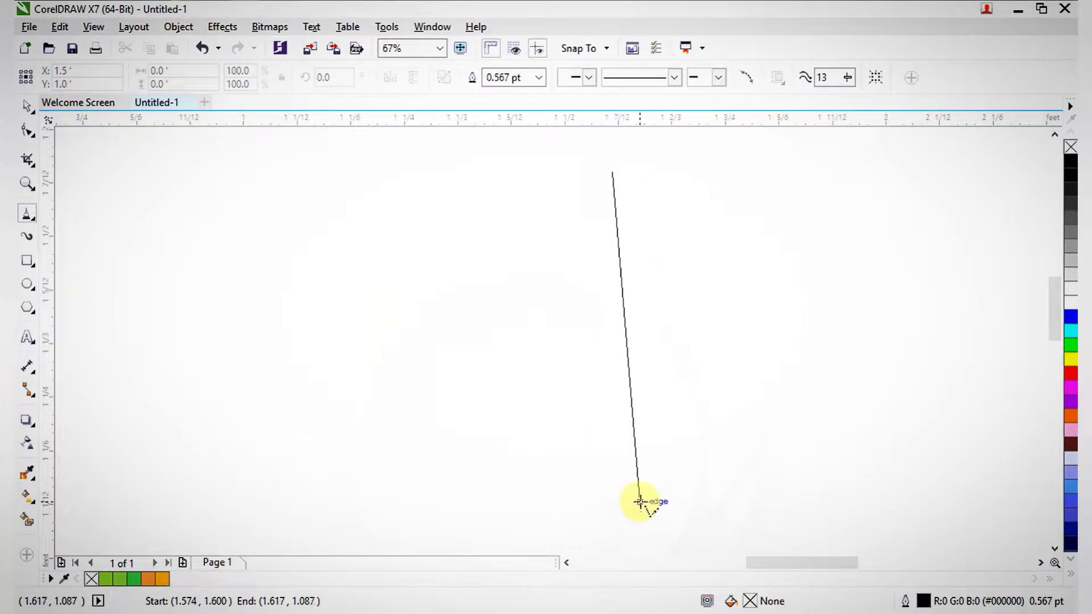
click(640, 510)
click(667, 333)
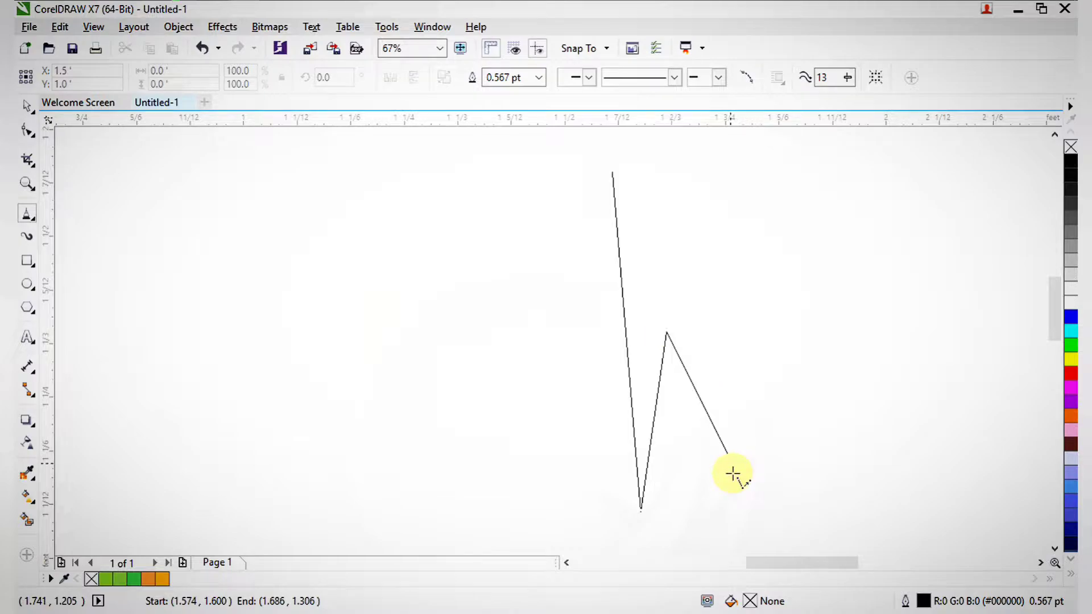
click(712, 511)
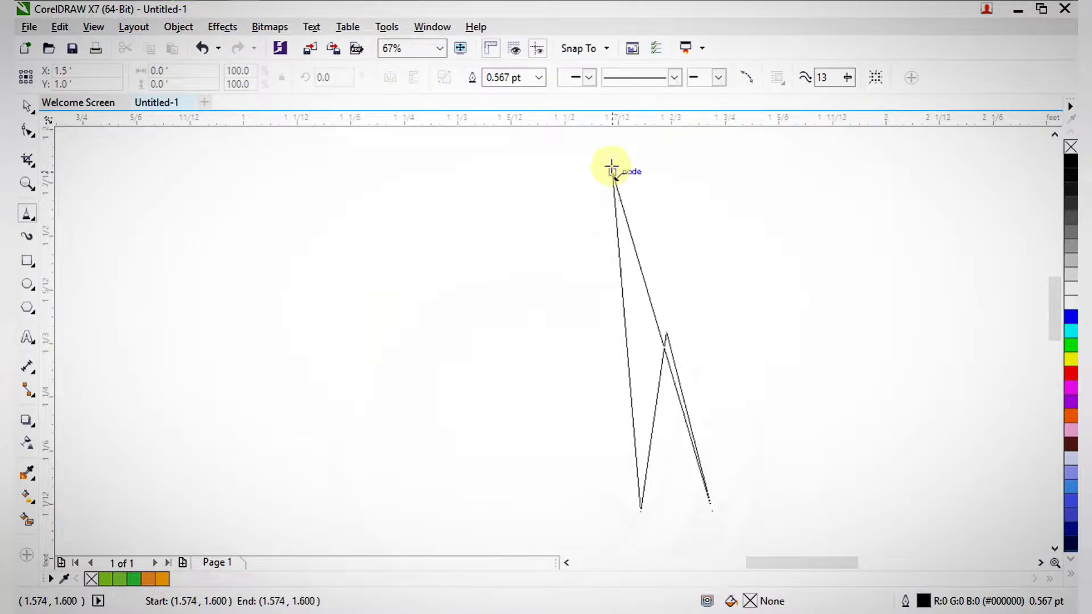
click(612, 172)
Select all nodes of the zigzag outline with the Shape tool and convert its straight segments to curves
scroll(651, 274, down, 3)
key(F2)
click(660, 316)
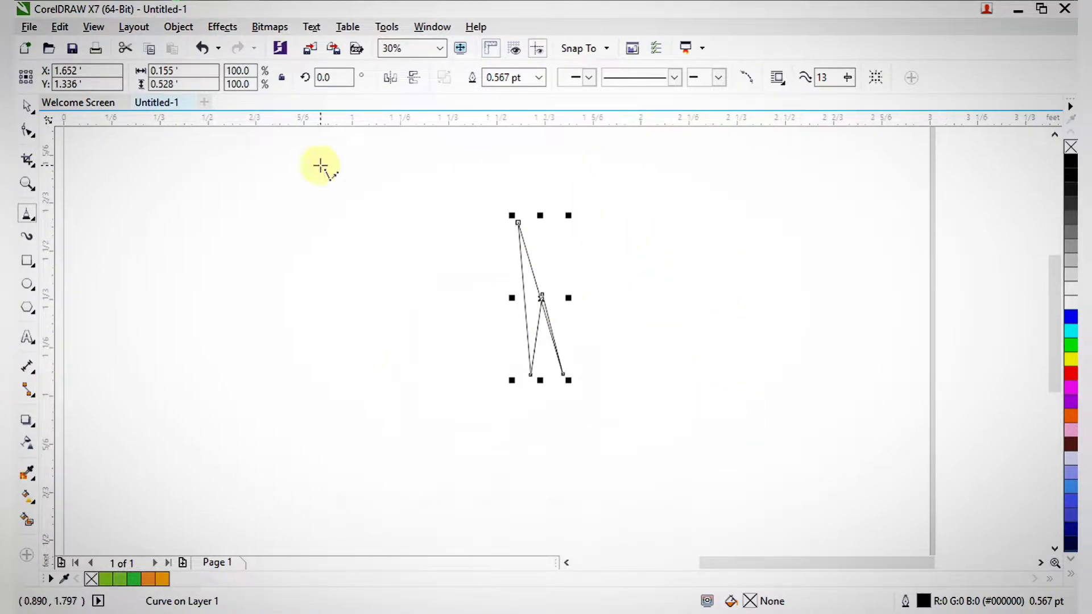
click(27, 130)
drag(244, 166, 560, 358)
click(253, 84)
Bow the outline's long right edge outward into a rounded arc and adjust its lower curve handle
key(F2)
drag(387, 174, 708, 372)
key(F2)
drag(538, 235, 721, 573)
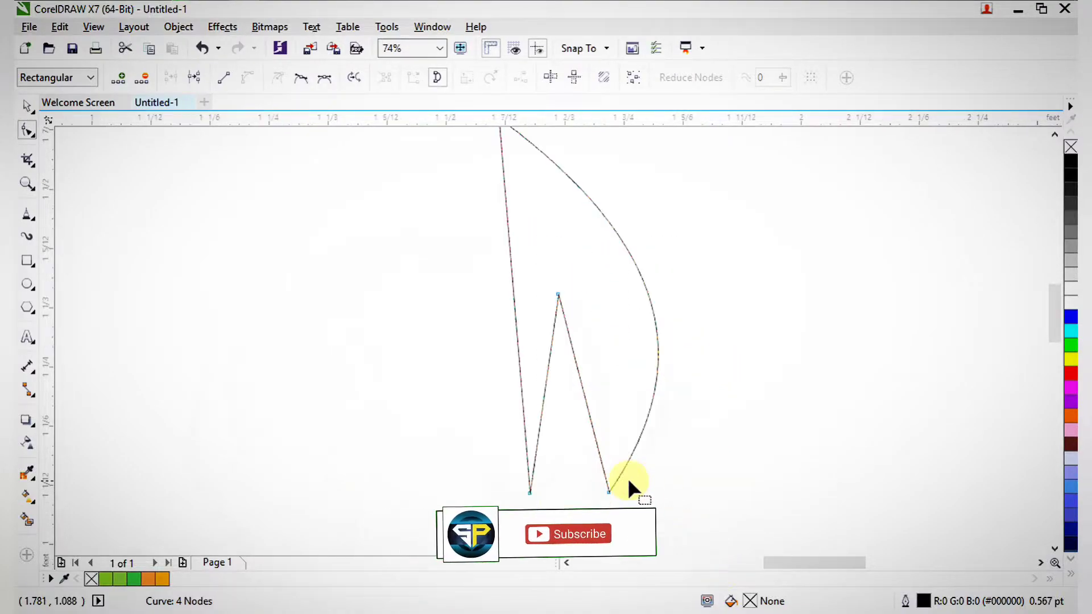
click(609, 491)
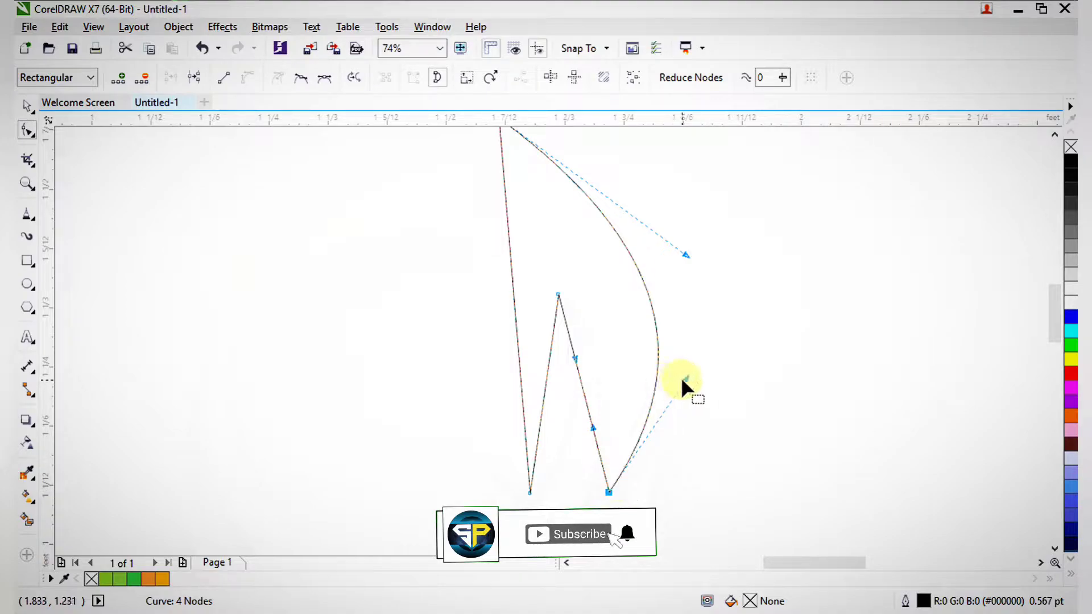
drag(682, 378, 698, 392)
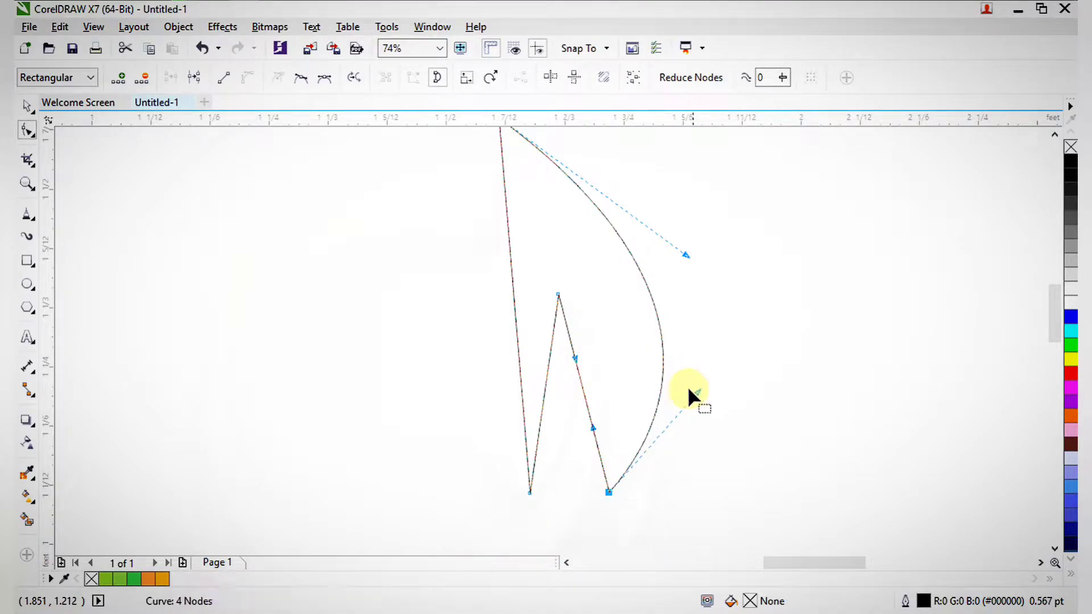
Curve both sides of the inner notch toward the right so that it forms a bent, flame-like tongue
scroll(688, 389, down, 3)
key(F2)
drag(556, 308, 691, 446)
key(F2)
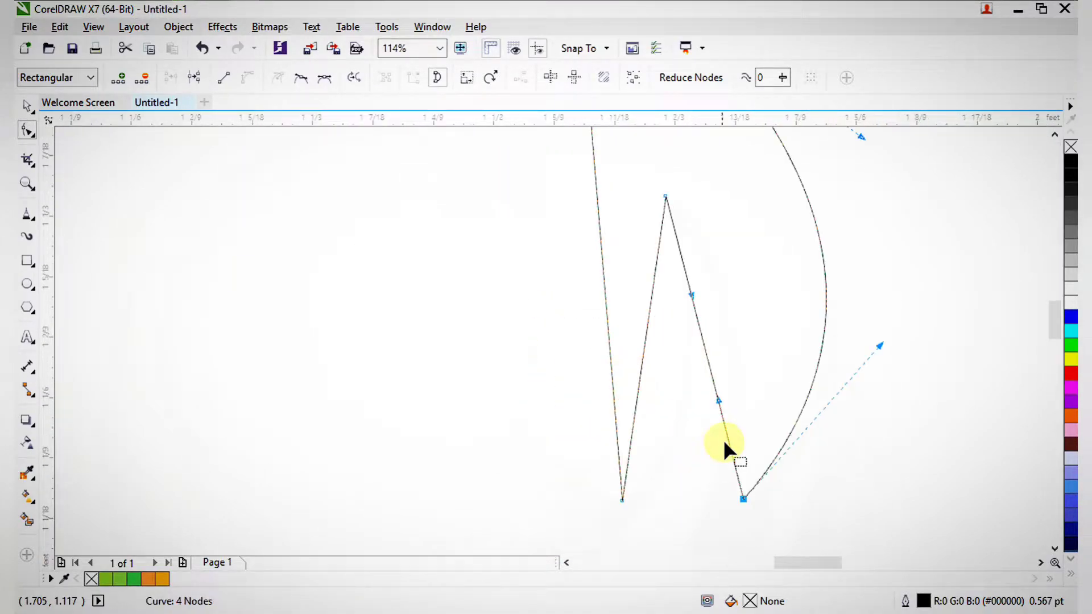
drag(719, 400, 755, 344)
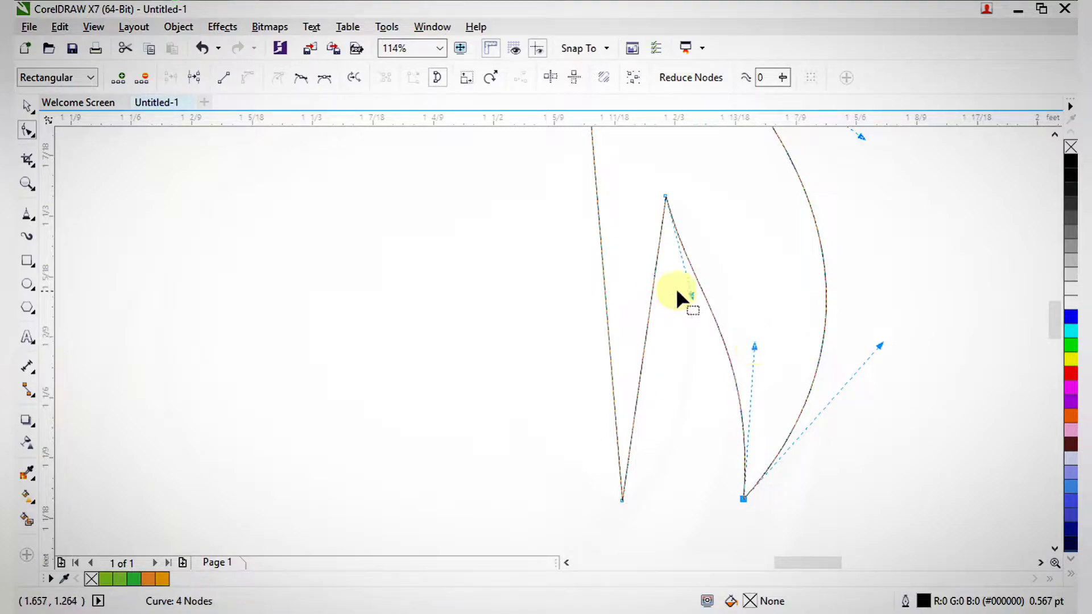
click(690, 293)
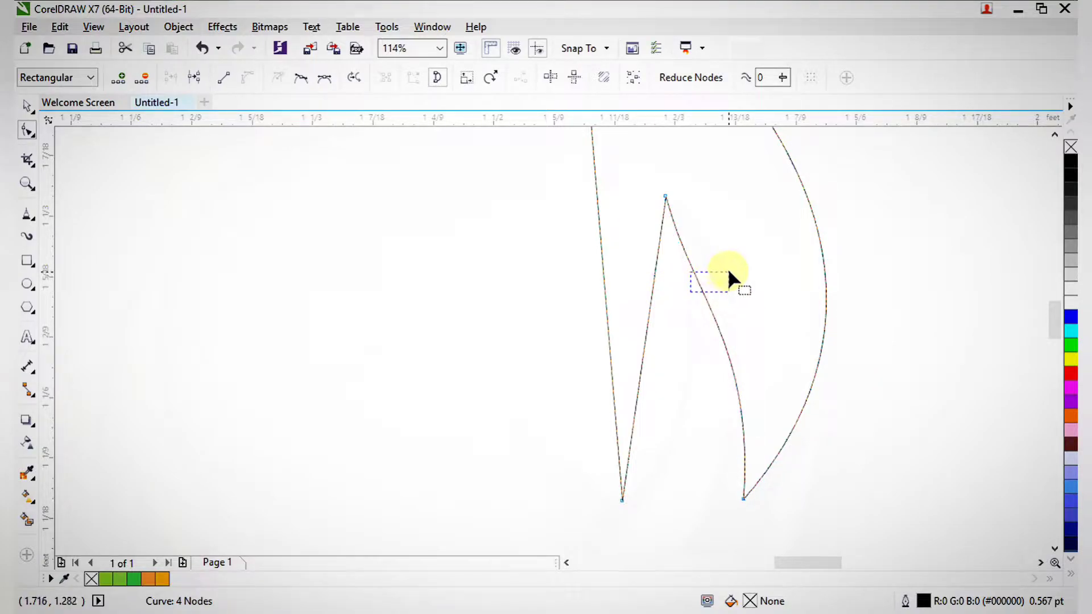
click(666, 197)
drag(695, 290, 735, 243)
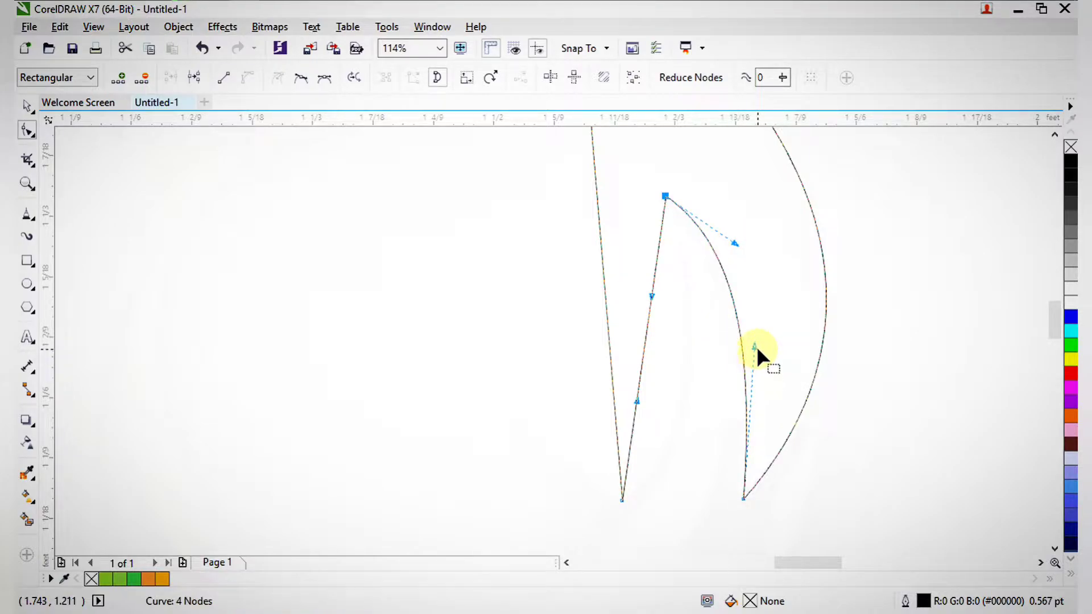
drag(756, 346, 748, 343)
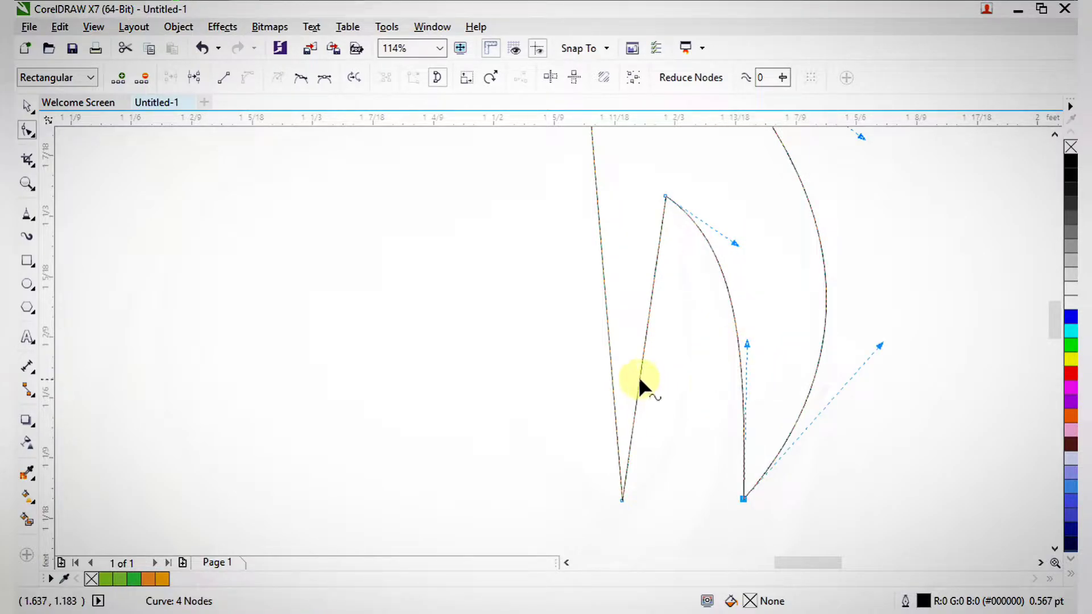
drag(638, 376, 685, 408)
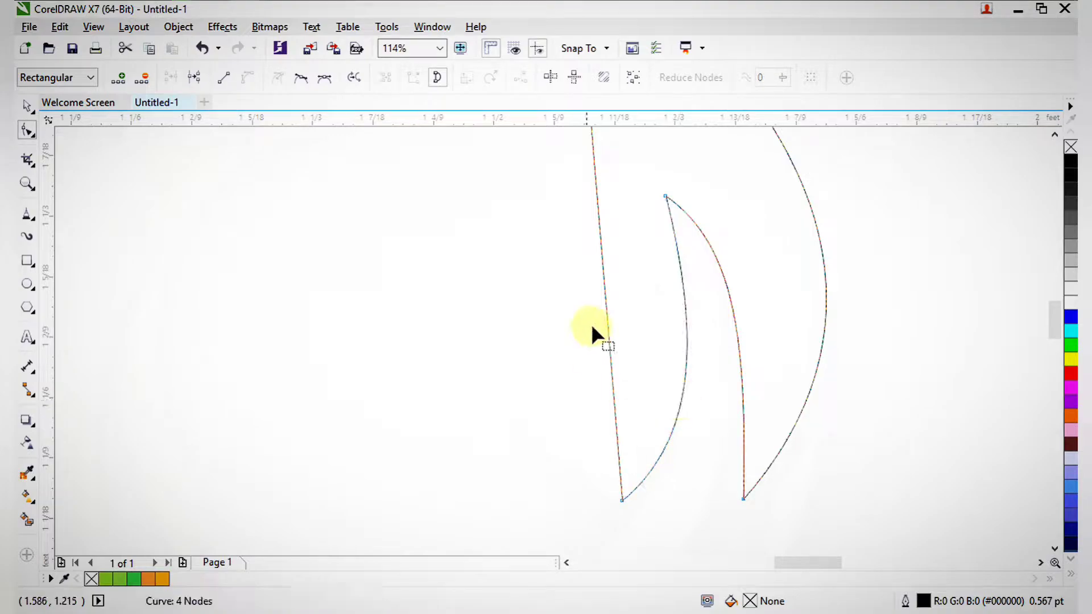
Bow the outer left edge outward and reshape it with its handles into an S-curve running from the top tip, completing the flame
drag(609, 318, 508, 392)
scroll(555, 362, down, 3)
key(F2)
drag(507, 237, 629, 385)
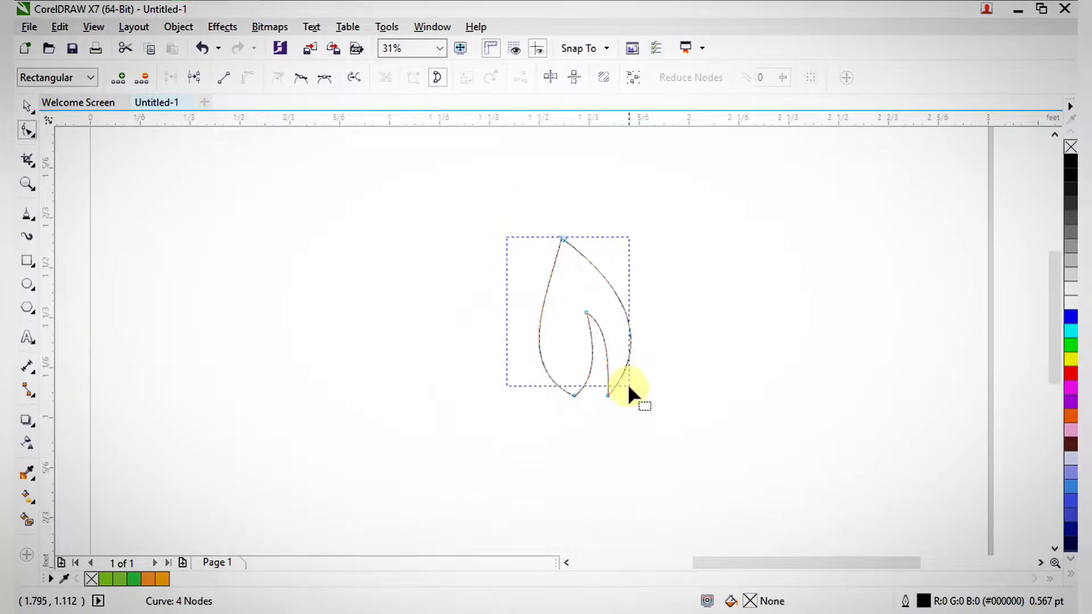
click(534, 134)
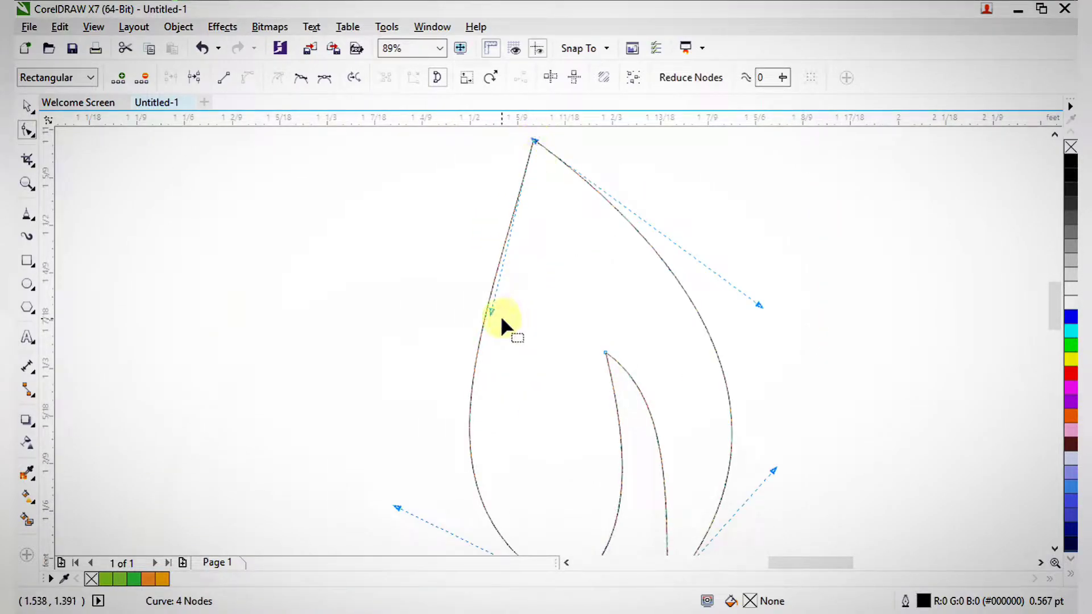
drag(491, 311, 621, 330)
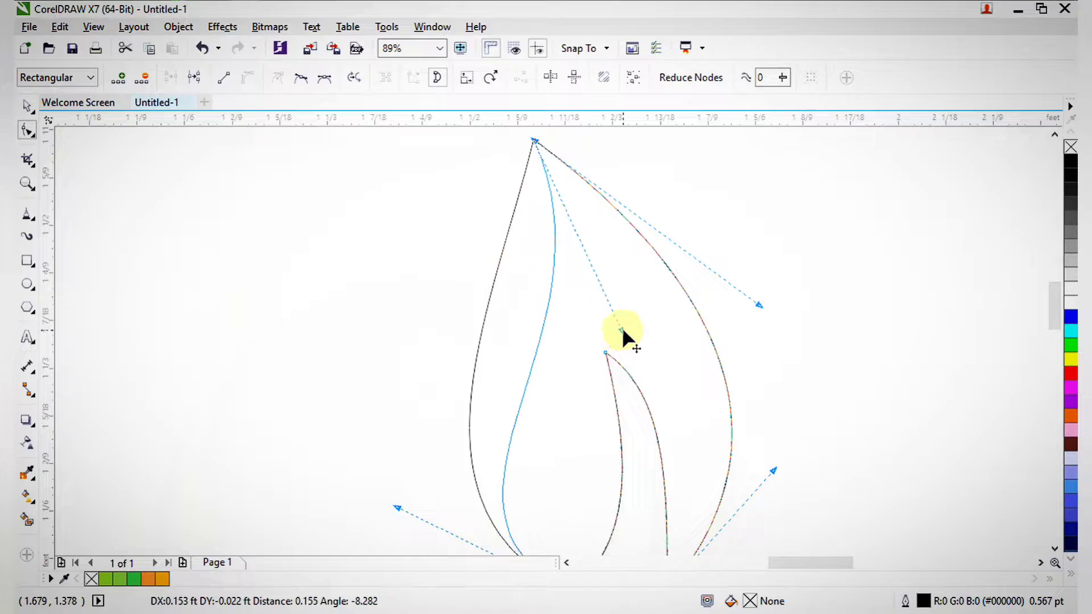
drag(397, 508, 331, 422)
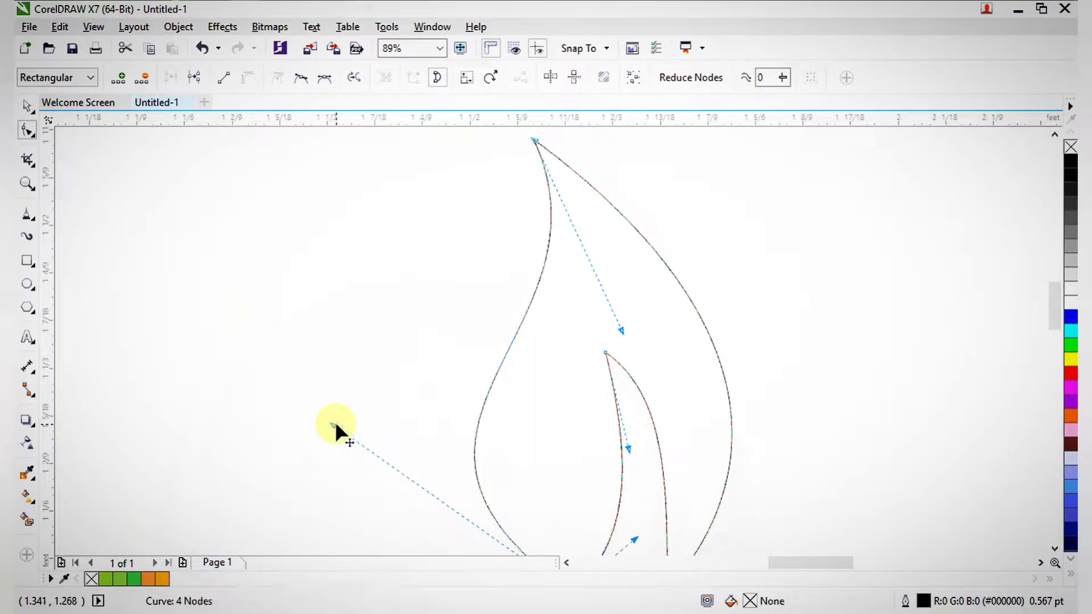
key(space)
Draw a second closed five-node outline with the Pen tool beside the flame, overlapping its lower part, about 0.501 by 0.619 ft
scroll(517, 438, down, 3)
key(F2)
drag(449, 334, 578, 476)
key(F2)
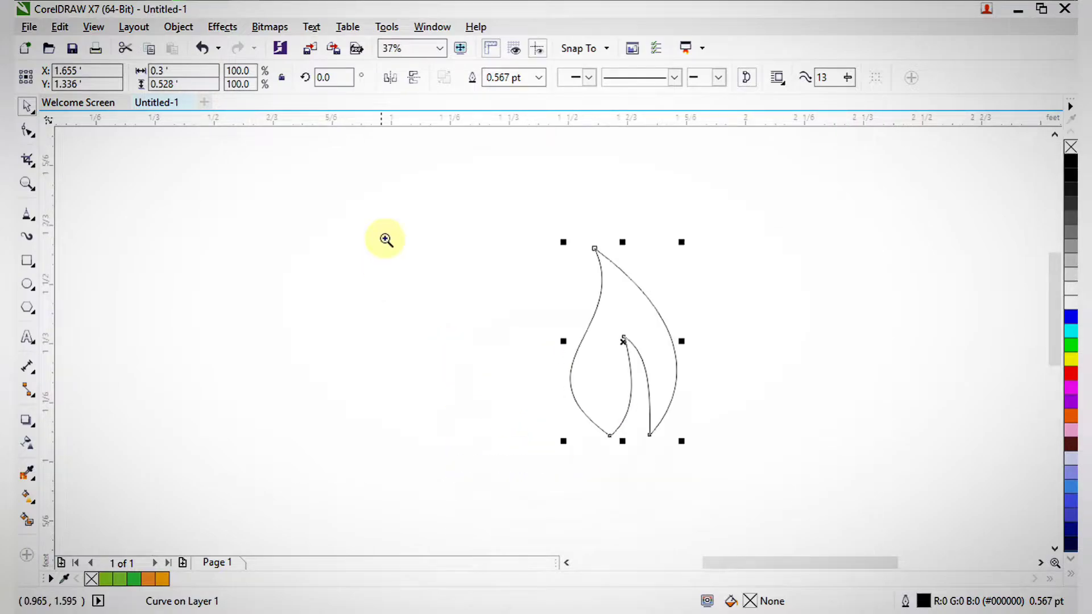
drag(389, 236, 710, 515)
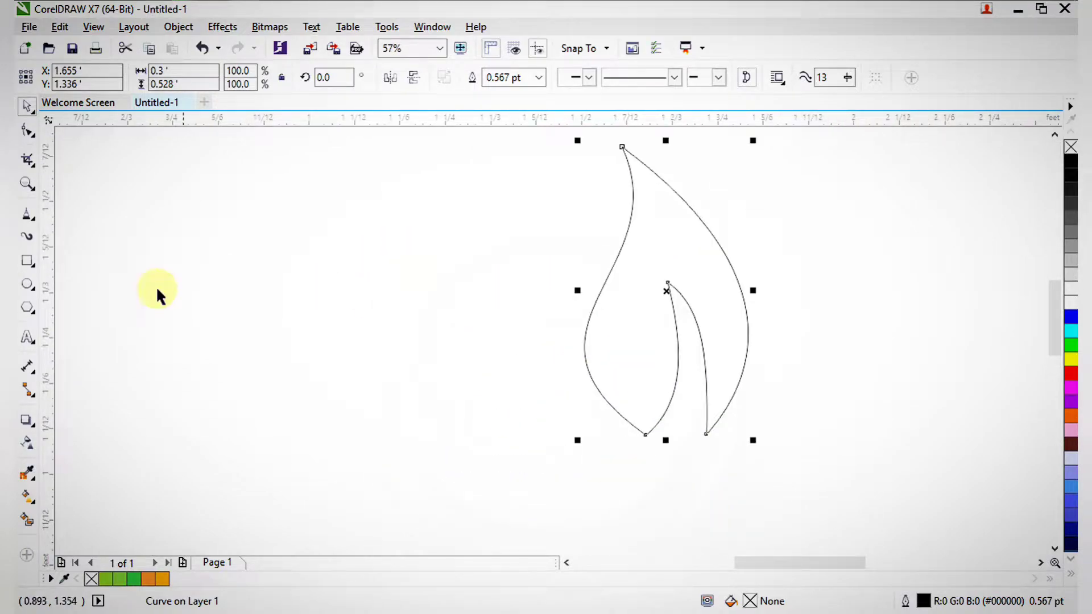
click(27, 214)
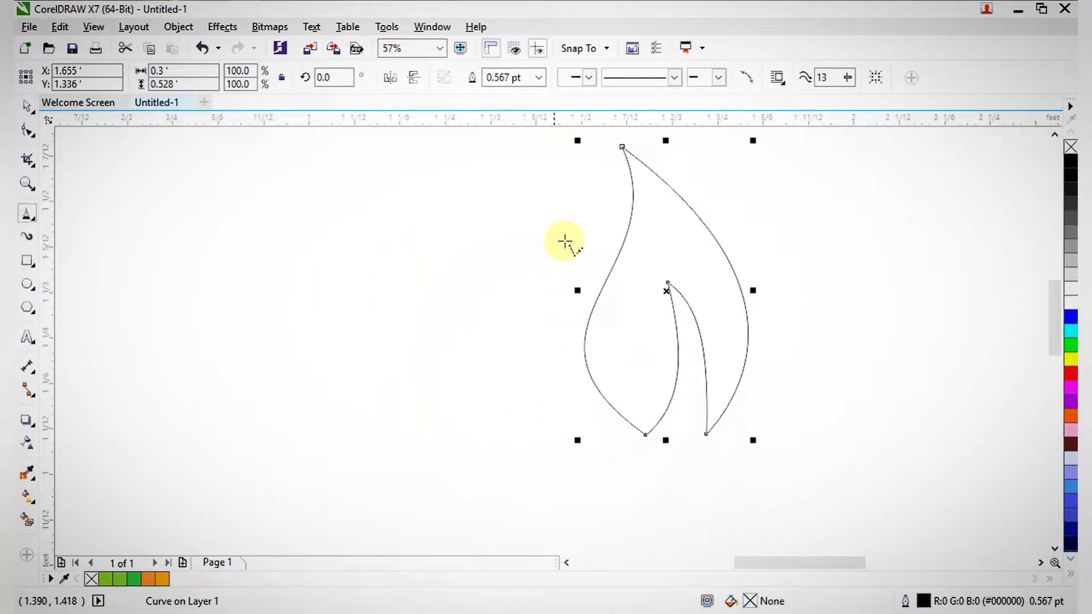
click(601, 243)
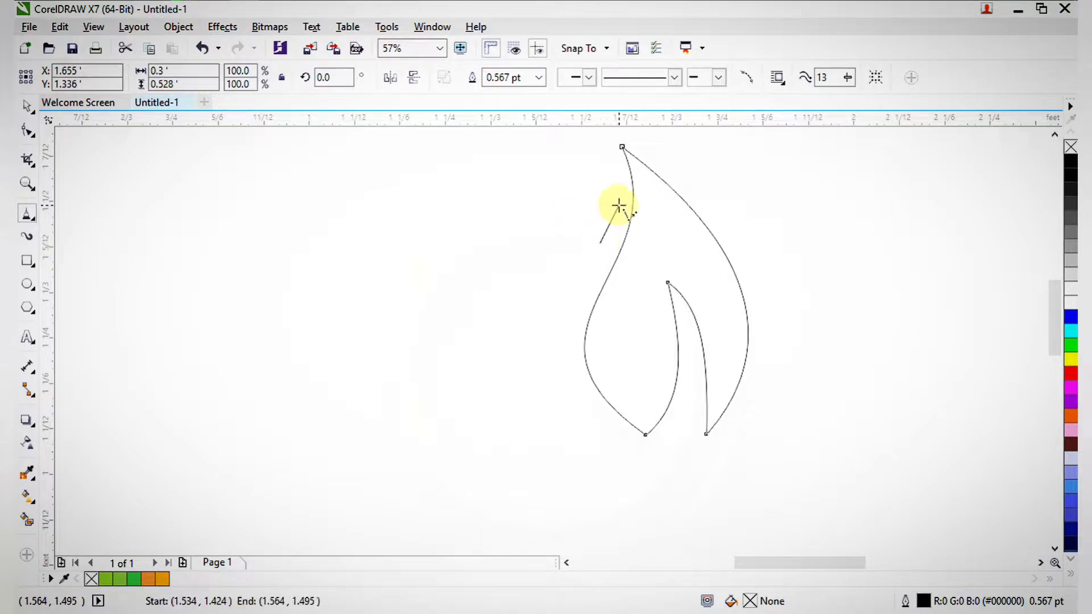
double_click(613, 201)
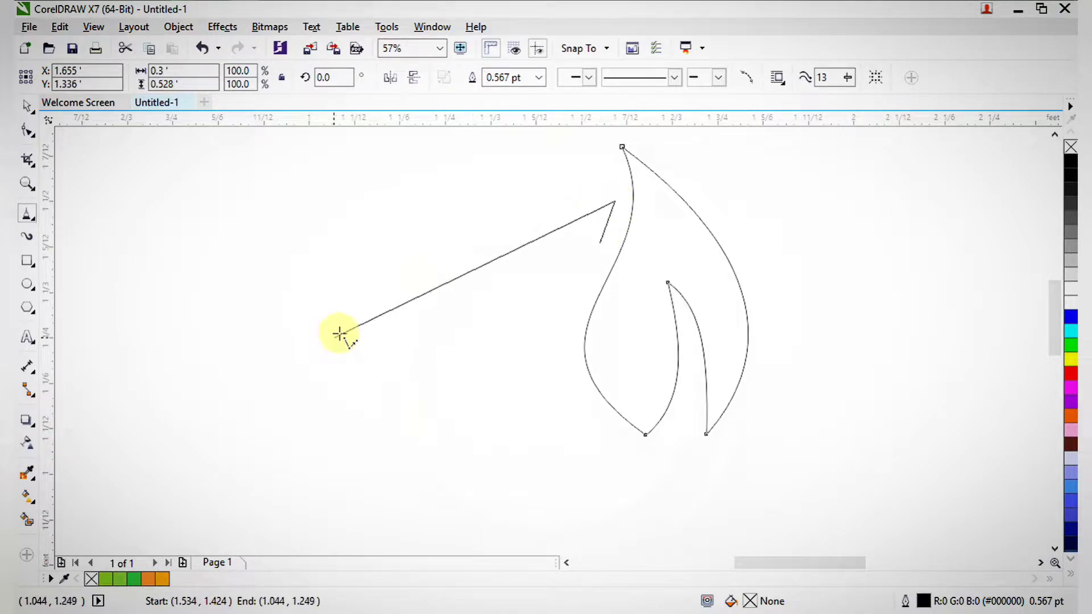
scroll(373, 297, down, 3)
drag(340, 245, 473, 380)
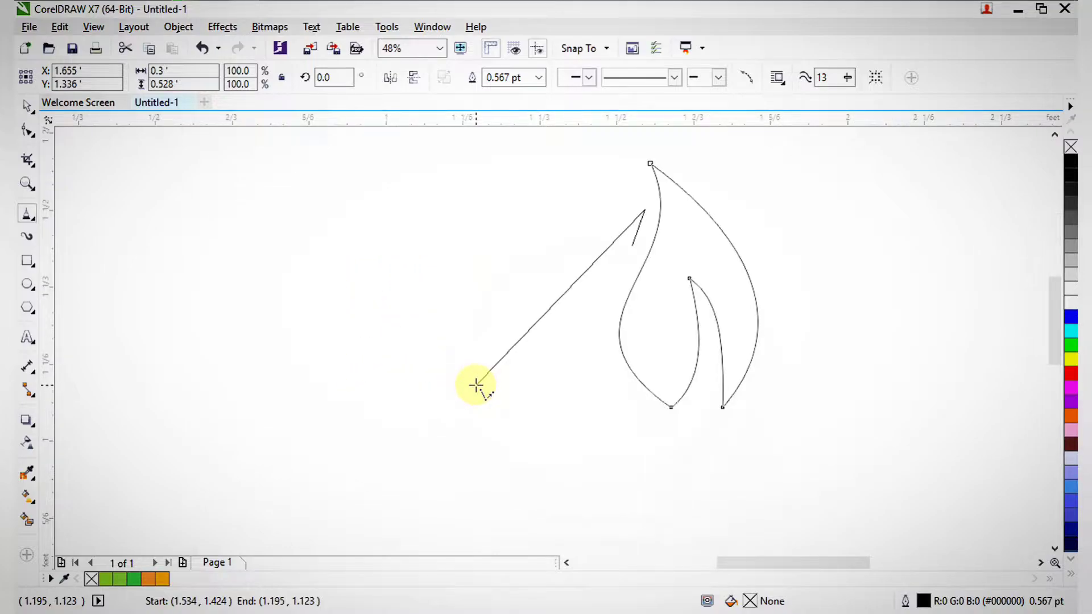
click(496, 493)
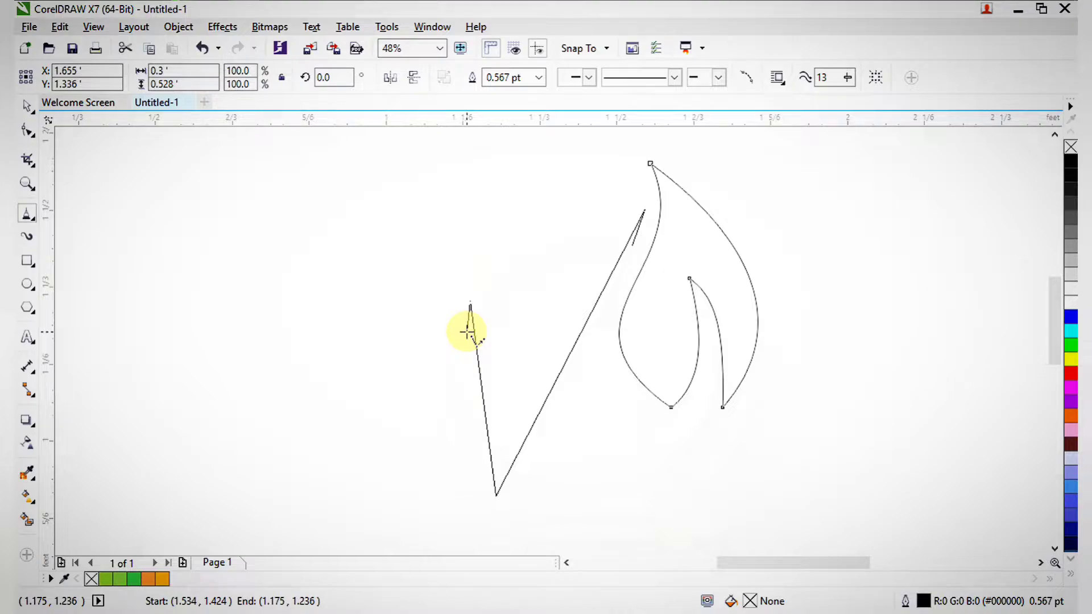
click(471, 303)
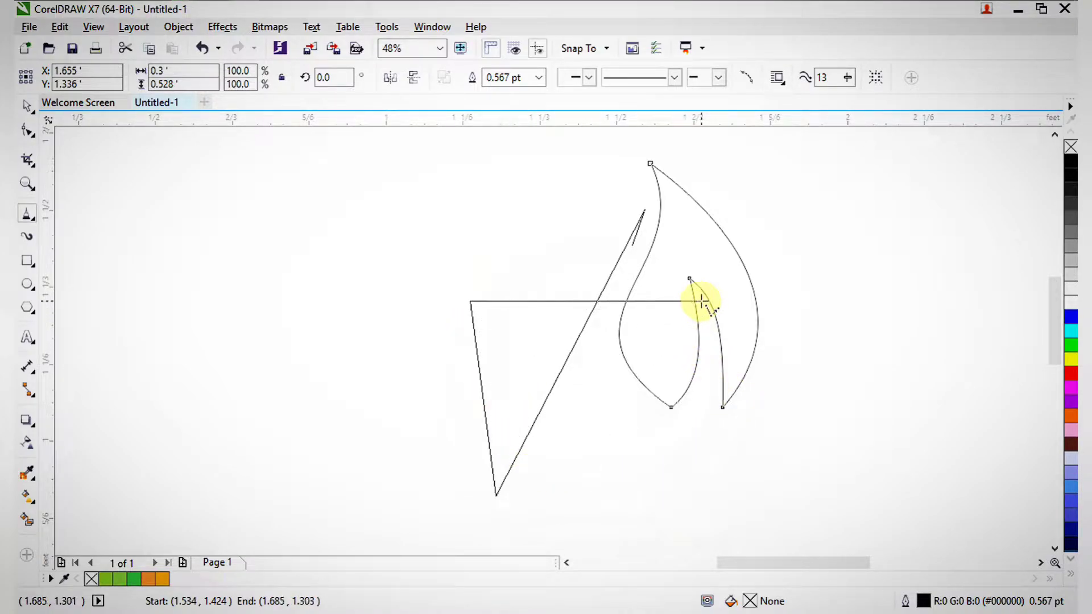
click(634, 246)
Select all nodes of the second outline with the Shape tool and convert its segments to curves
scroll(639, 251, down, 2)
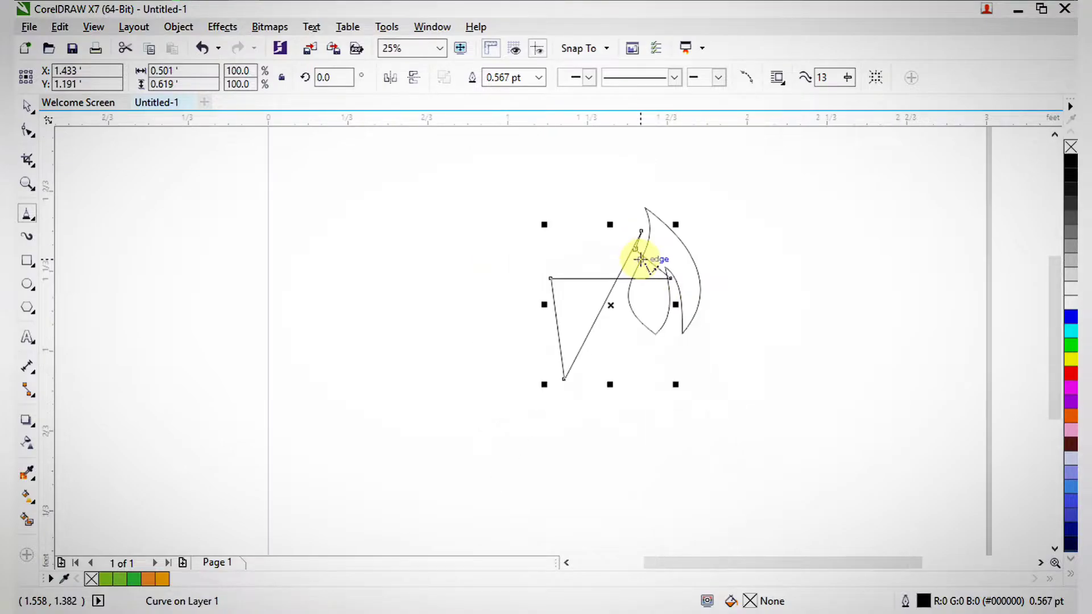
drag(466, 183, 736, 428)
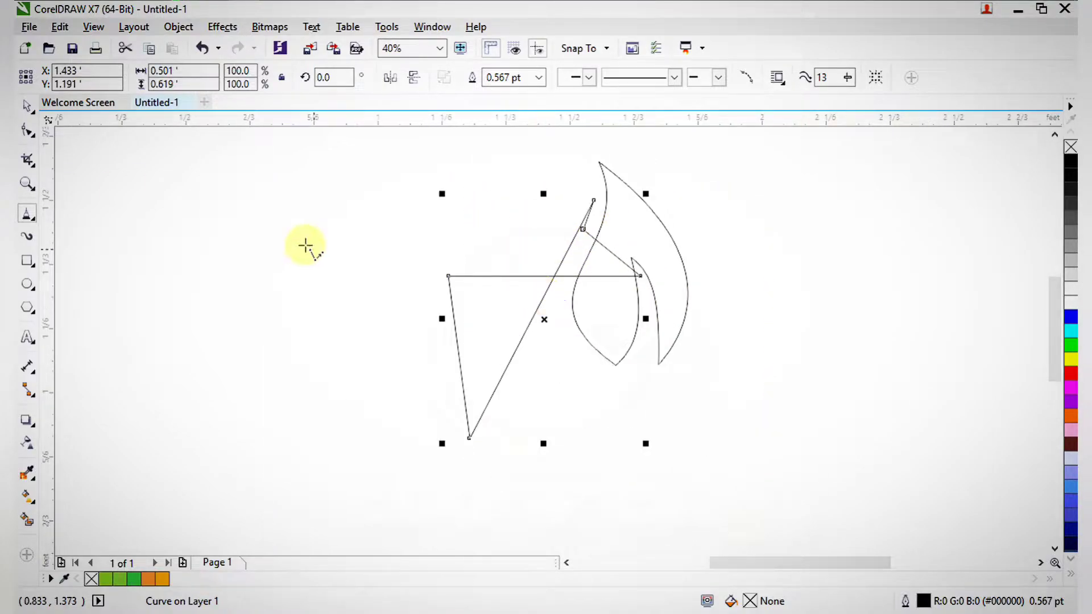
click(28, 131)
drag(541, 320, 694, 484)
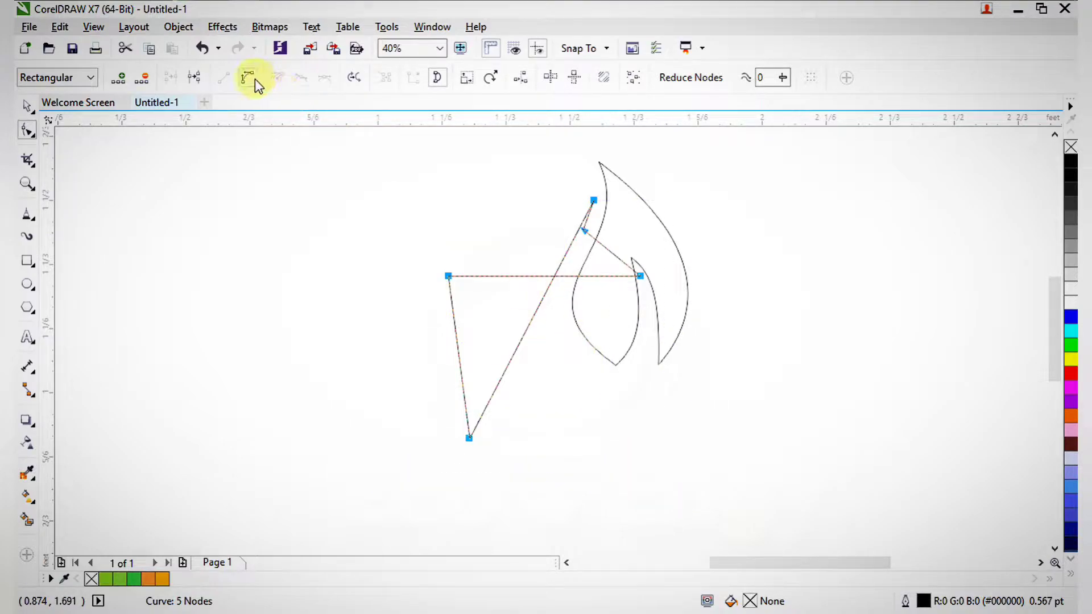
Bend the second outline's long diagonal edge up and to the left into a wide outer arc and refine its handles
drag(356, 171, 619, 413)
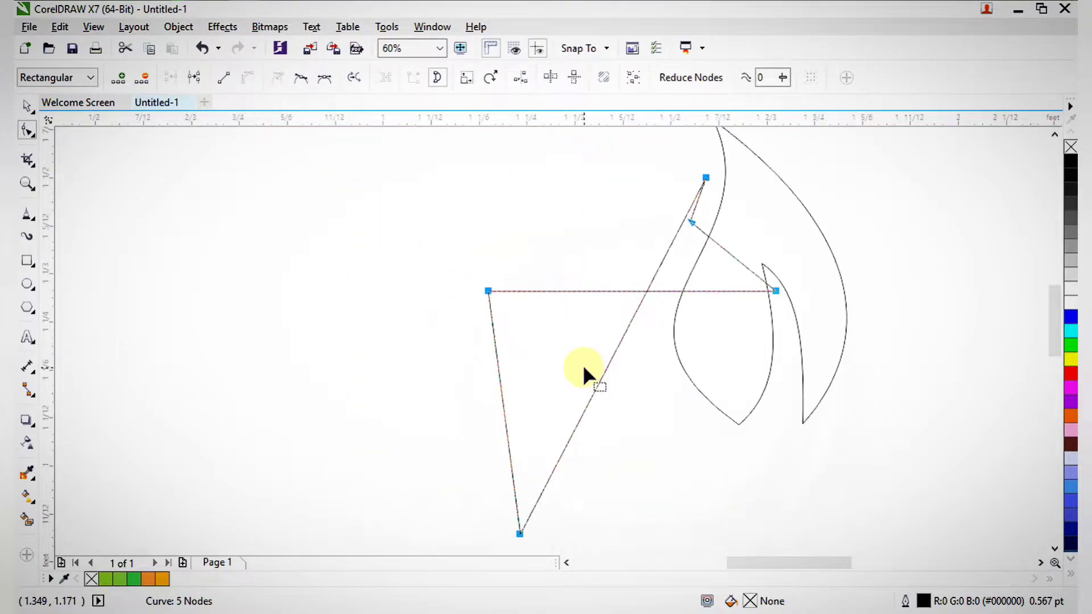
drag(598, 371, 489, 244)
click(520, 532)
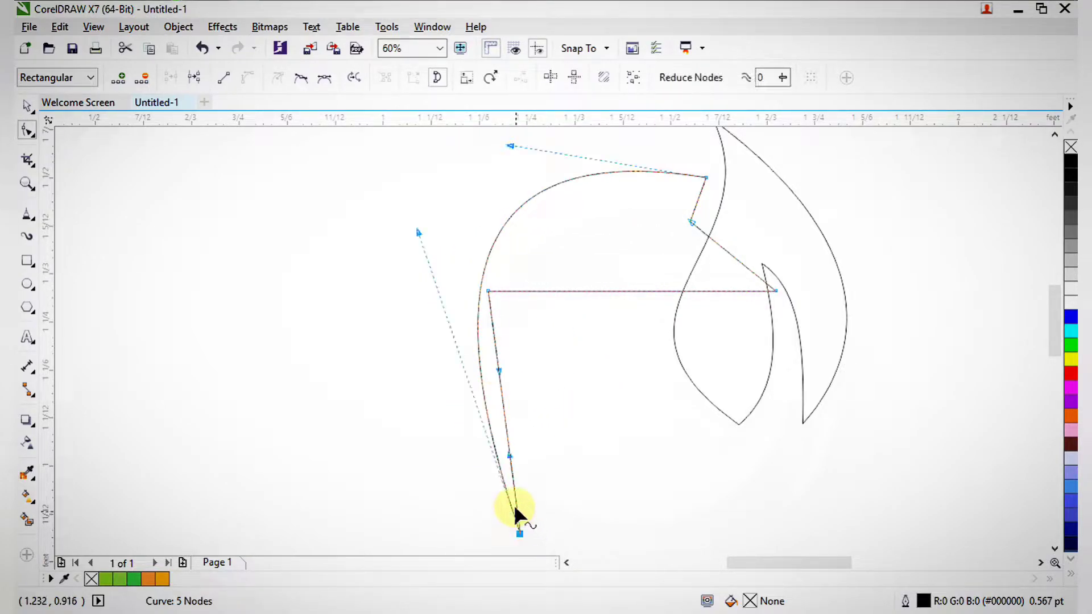
drag(418, 231, 325, 345)
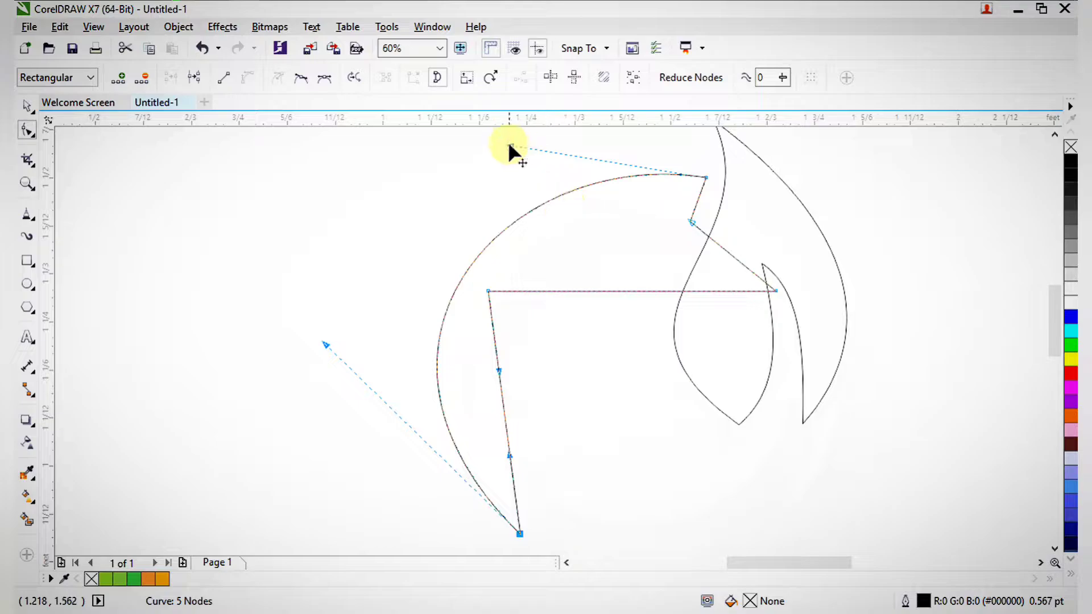
drag(509, 147, 561, 346)
Bow the second outline's short left edge outward so it follows the outer arc as a thin crescent
scroll(534, 227, down, 3)
key(F2)
key(F2)
drag(440, 236, 625, 525)
drag(609, 415, 562, 411)
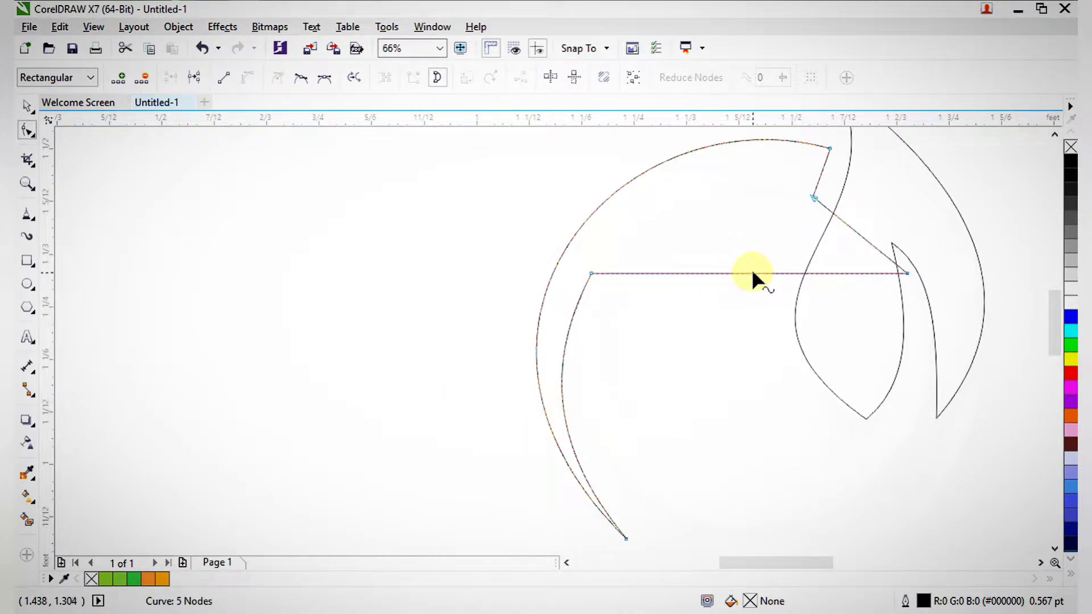
Bend the second outline's horizontal edge downward into a deep, round bowl and even out both curve handles
drag(752, 273, 624, 442)
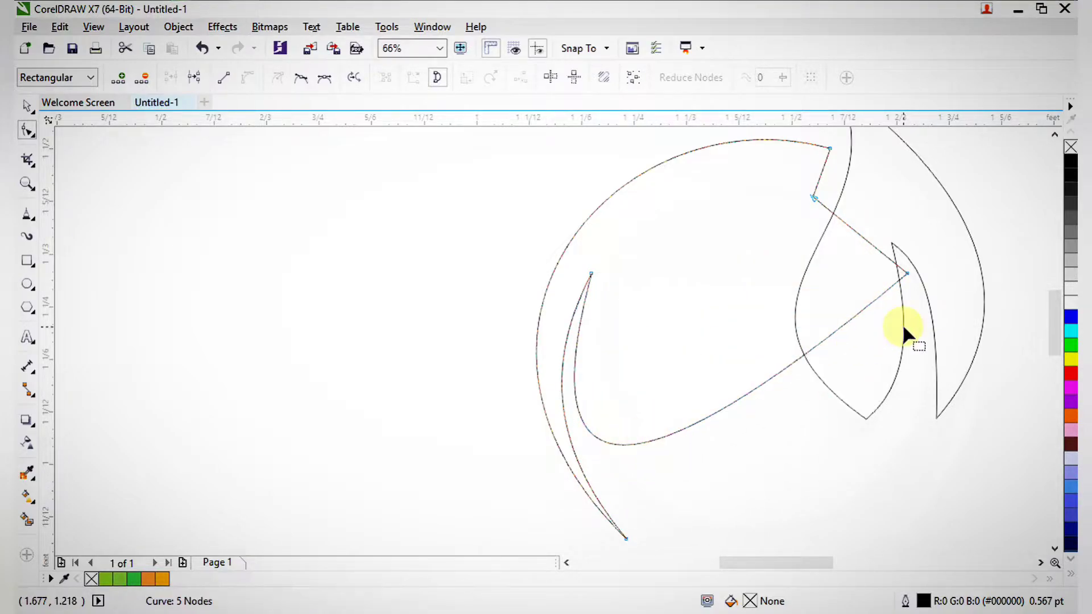
click(908, 274)
scroll(720, 466, down, 5)
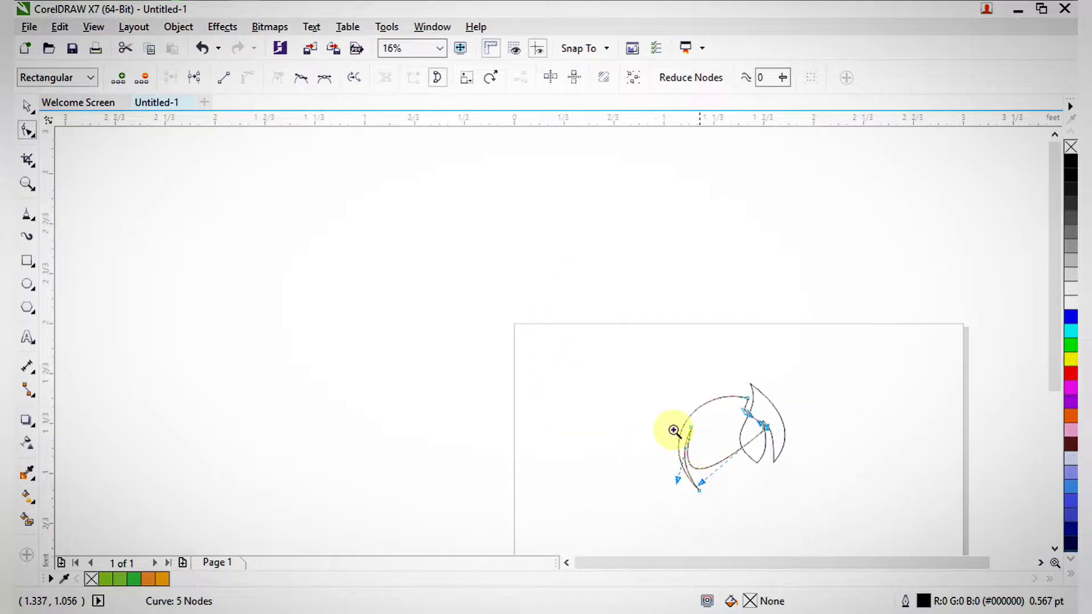
scroll(831, 556, up, 2)
drag(524, 376, 720, 458)
drag(441, 246, 664, 488)
drag(406, 332, 361, 380)
drag(831, 491, 795, 482)
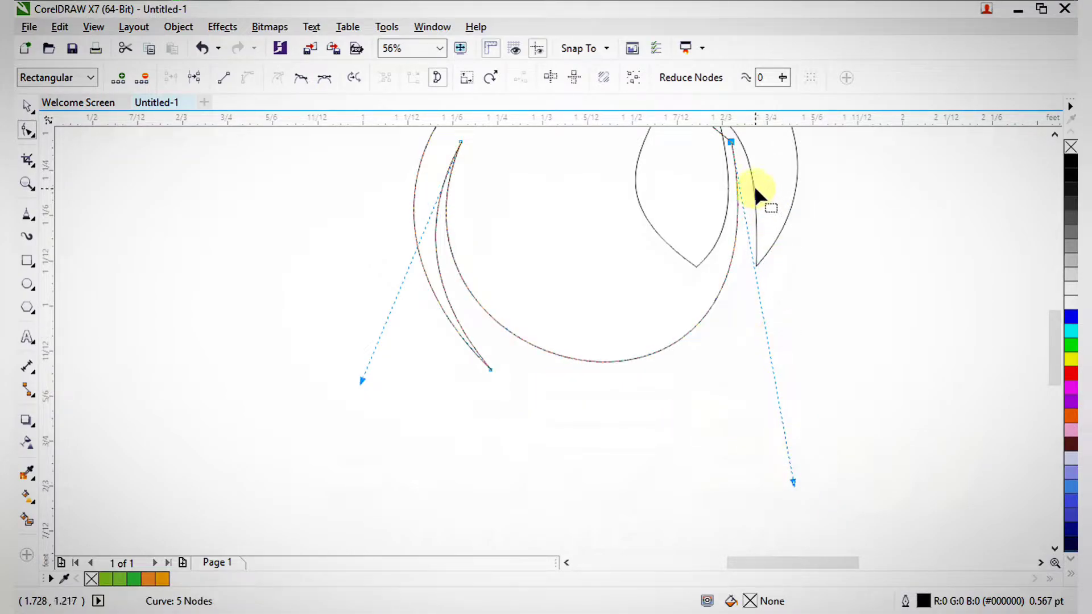
Fine-tune both handles of the second outline's lower bowl curve so it stays evenly round beside the thin crescent
scroll(755, 189, down, 2)
key(F2)
drag(707, 163, 771, 246)
scroll(717, 380, down, 1)
key(F2)
drag(606, 352, 737, 563)
drag(590, 467, 618, 442)
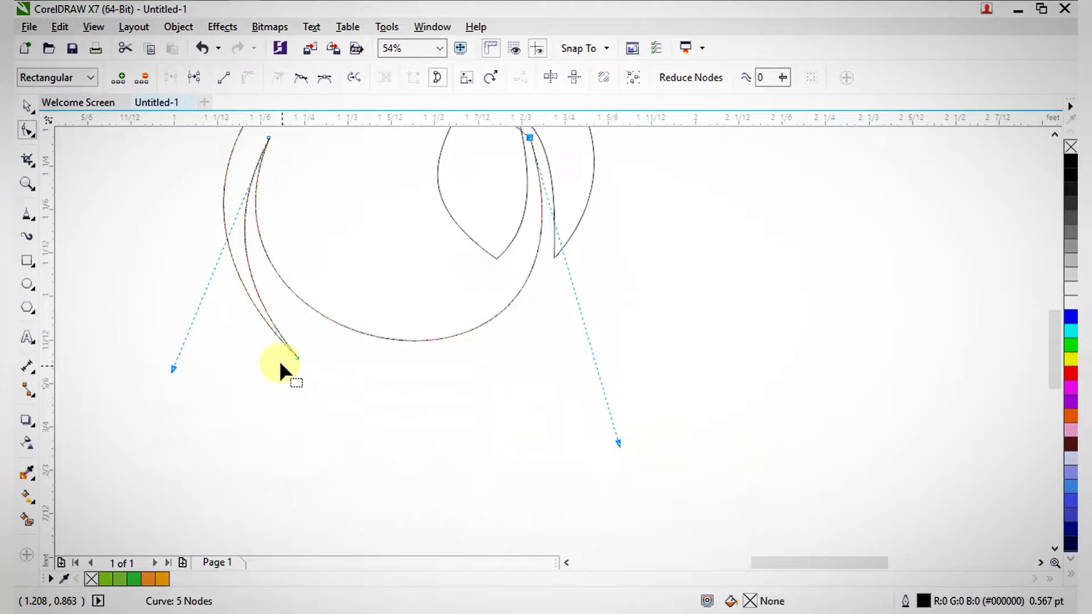
drag(171, 369, 162, 384)
key(z)
drag(216, 141, 349, 288)
scroll(342, 319, down, 2)
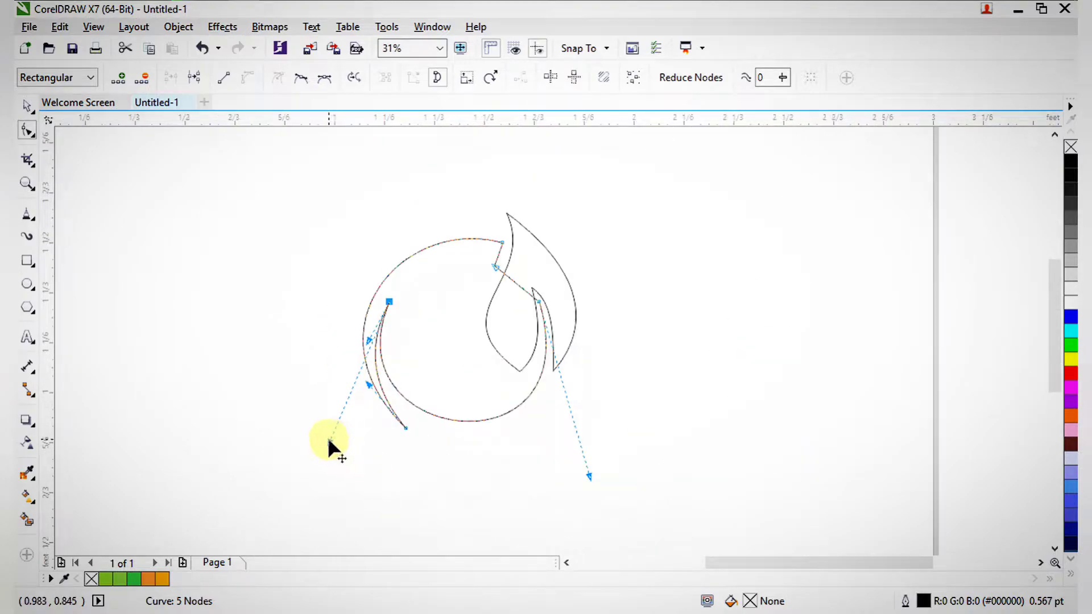
drag(328, 437, 329, 428)
key(z)
drag(361, 273, 415, 389)
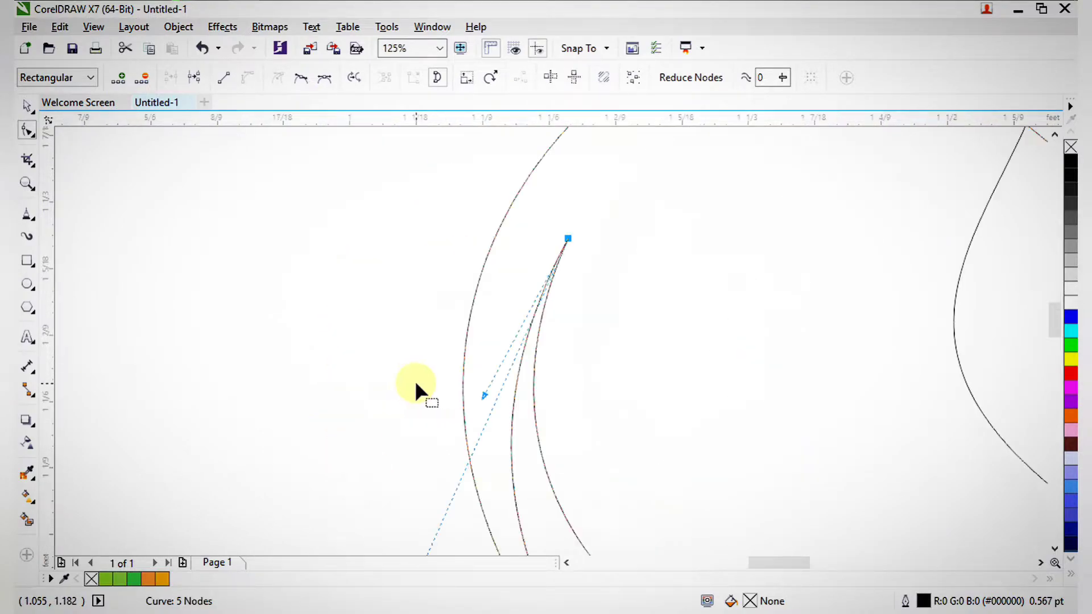
Pull the bowl curve's right-end handle slightly down and inward to deepen the bowl, and deselect the outline
key(space)
scroll(429, 371, down, 2)
key(F2)
drag(385, 249, 688, 557)
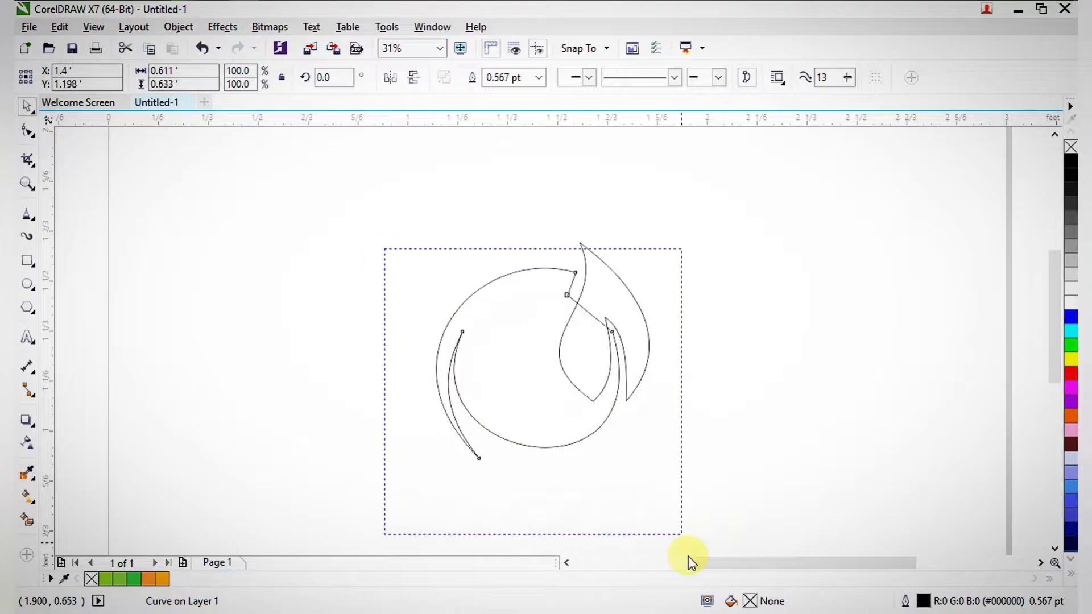
key(space)
click(641, 370)
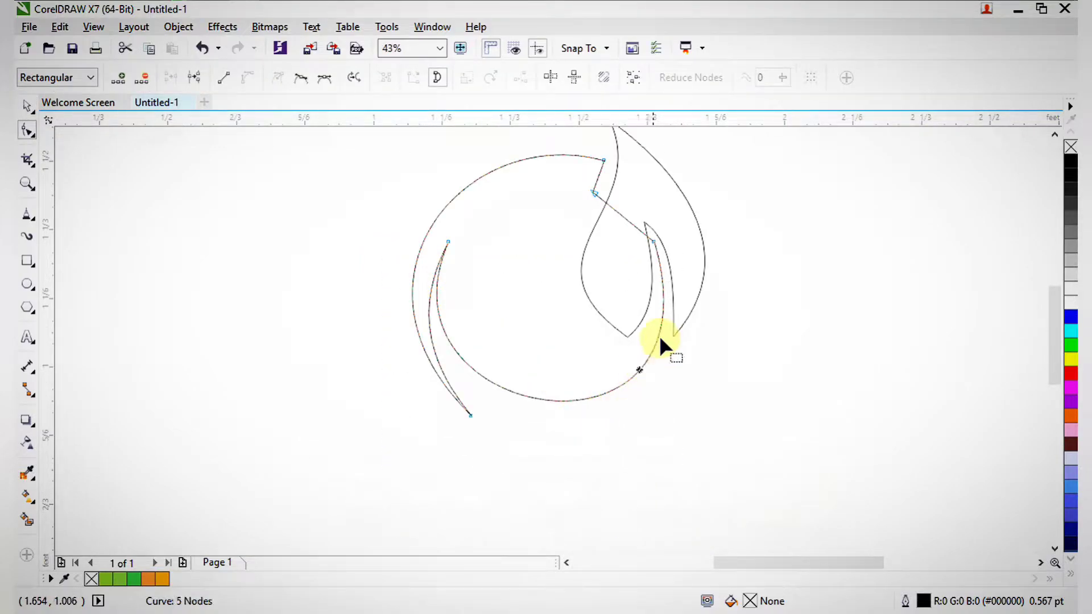
click(654, 241)
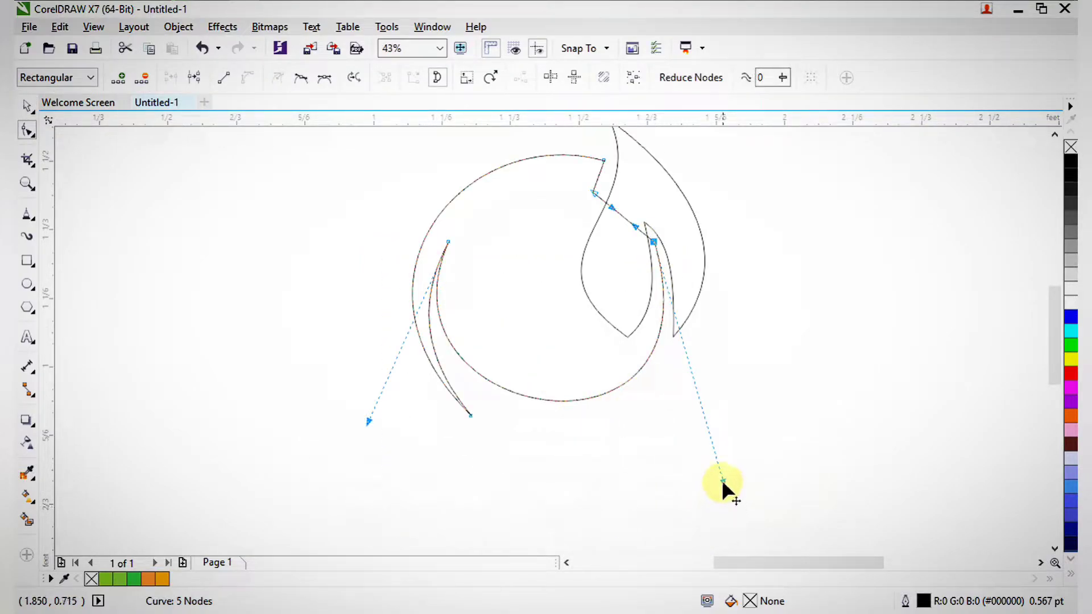
drag(721, 480, 711, 493)
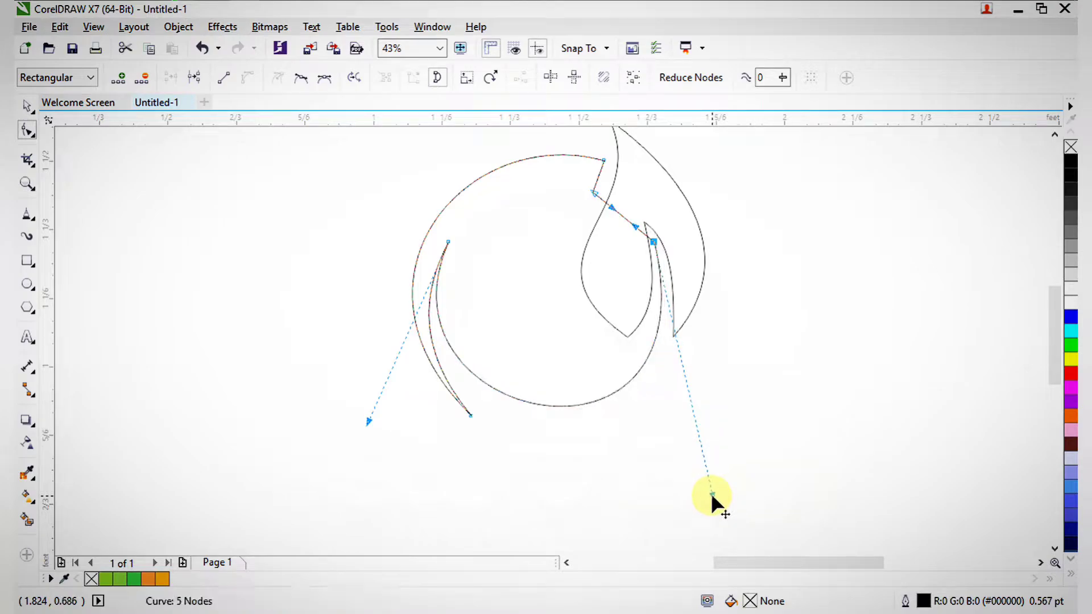
key(space)
click(786, 453)
scroll(774, 443, down, 2)
key(F2)
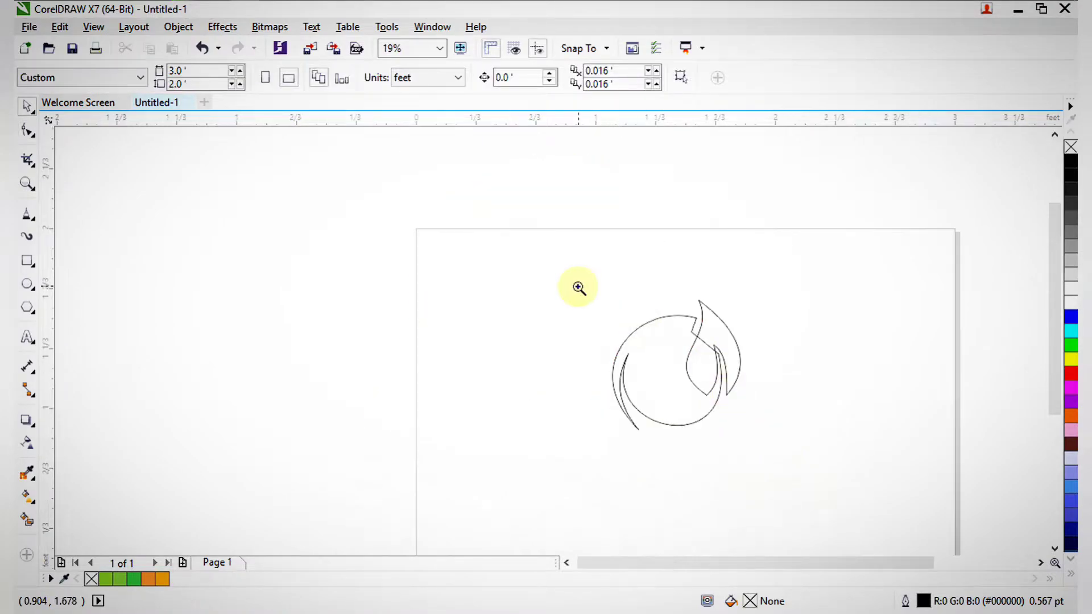
Bend the second outline's straight inner diagonal edge down into the bowl and swing its right-end handle downward with the Shape tool
drag(580, 287, 789, 467)
mouse_move(419, 220)
mouse_down()
mouse_move(641, 413)
mouse_move(774, 549)
mouse_up()
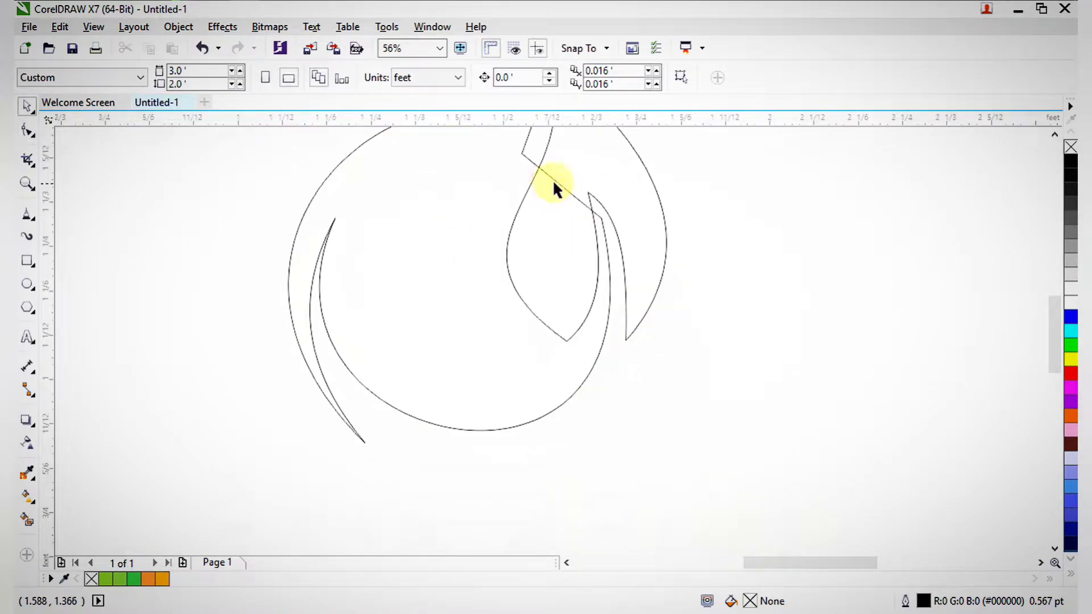
drag(556, 180, 507, 266)
key(ctrl+z)
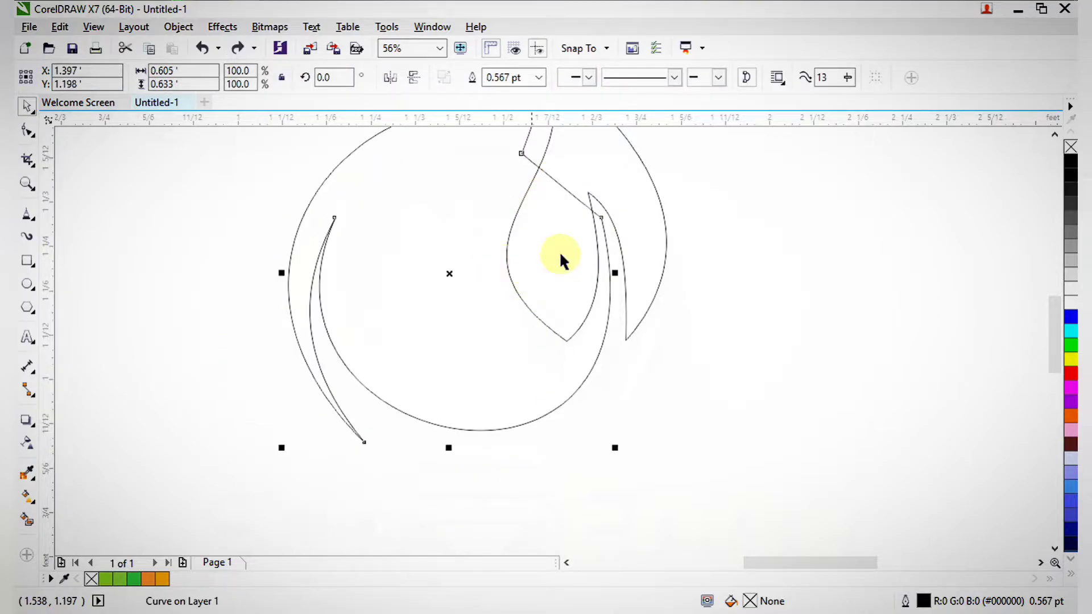
key(F10)
drag(558, 181, 409, 385)
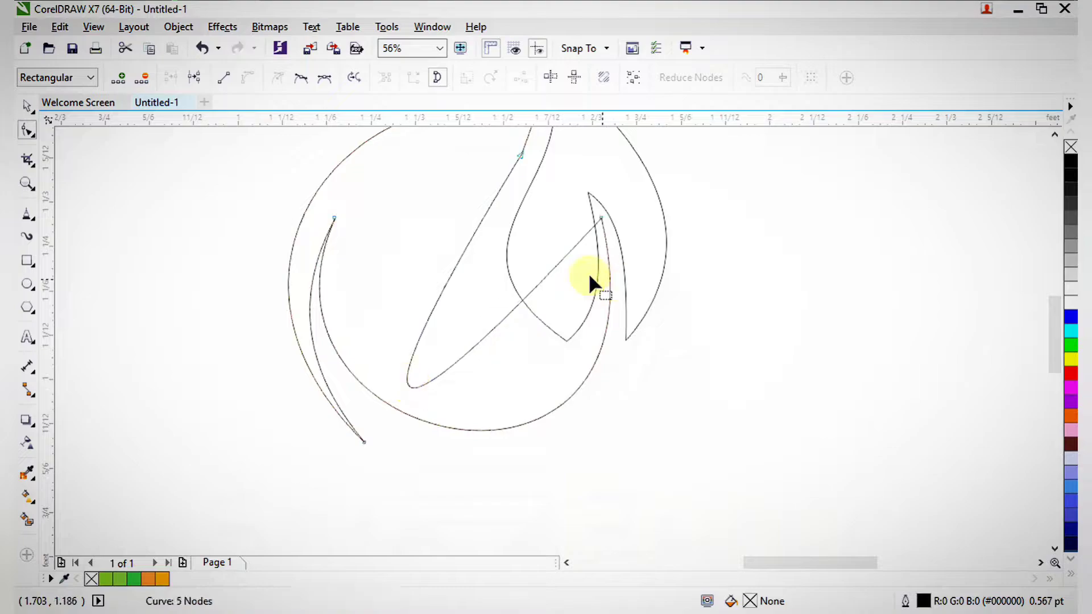
click(601, 218)
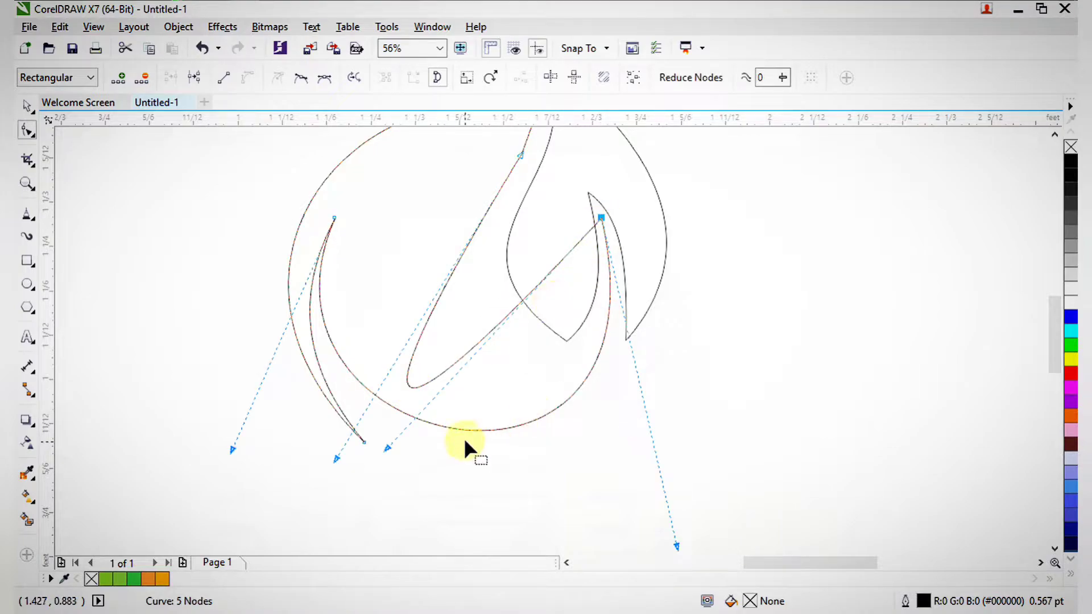
drag(386, 446, 605, 515)
Swing the inner curve's upper-end handle out to the upper left and pull the curve down-left to follow the ring
scroll(521, 419, down, 4)
scroll(428, 419, up, 2)
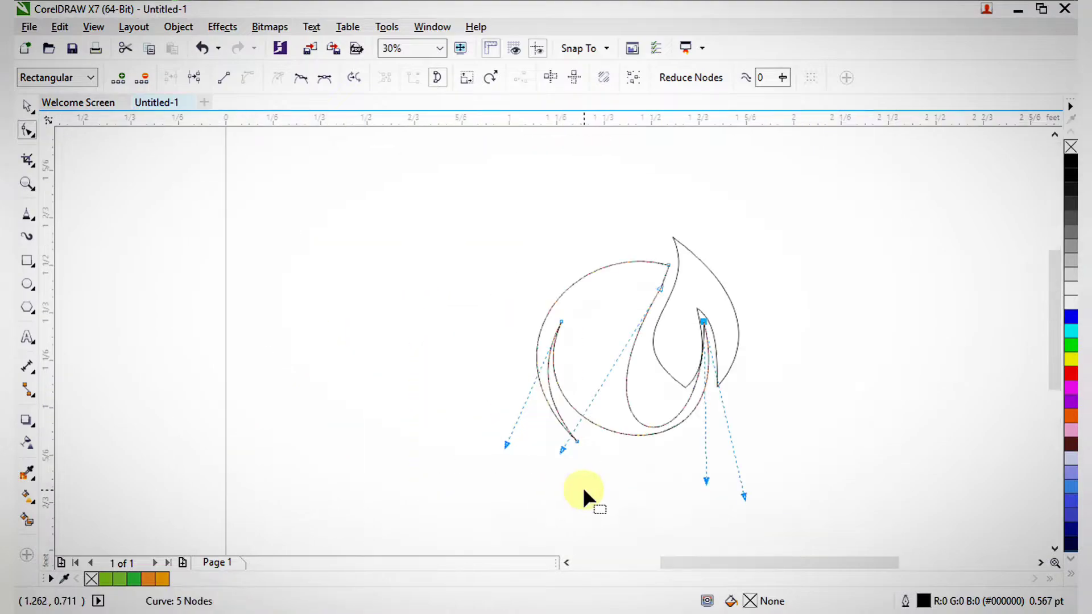
mouse_move(564, 448)
mouse_down()
mouse_move(451, 383)
mouse_move(424, 273)
mouse_move(445, 248)
mouse_move(473, 250)
mouse_move(744, 513)
mouse_up()
key(F2)
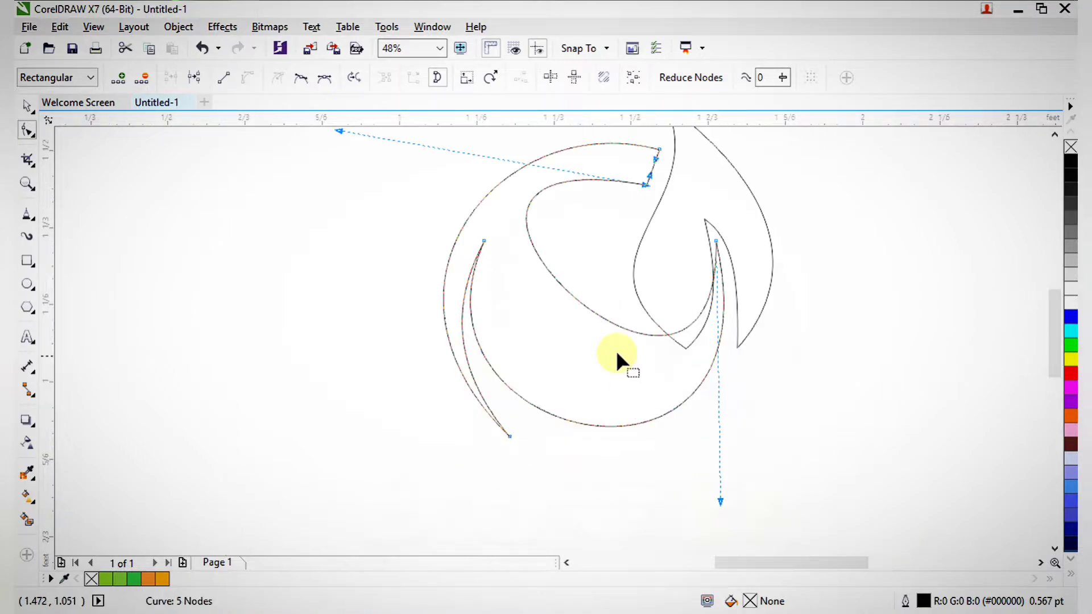
drag(595, 313, 548, 387)
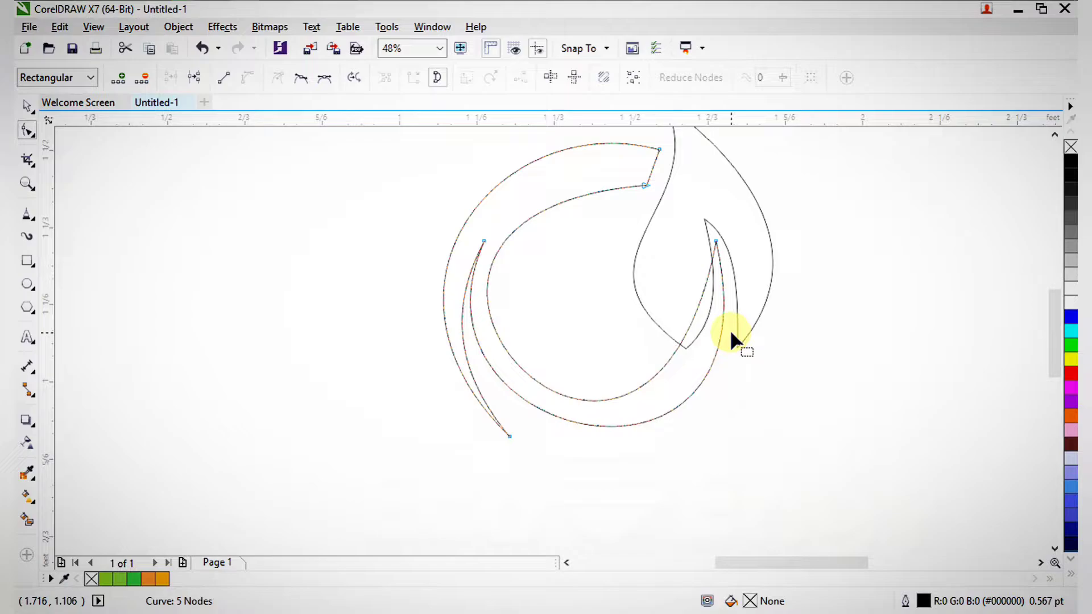
Turn the inner curve's right-end handle straight down and raise its upper-end handle to round the ring's inside
click(716, 241)
scroll(695, 468, down, 2)
scroll(654, 414, up, 1)
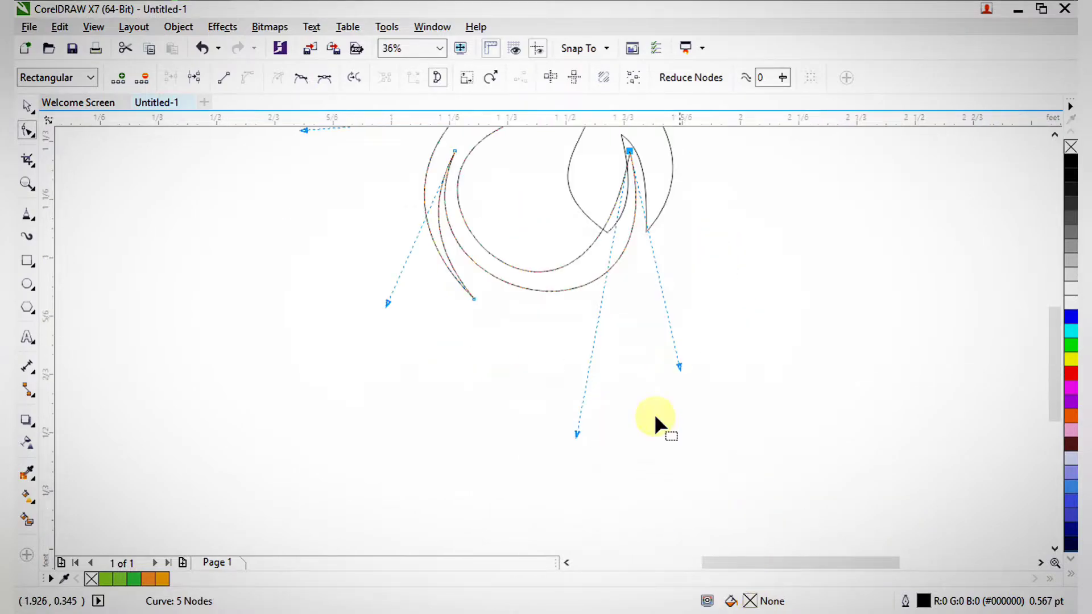
drag(578, 436, 626, 438)
scroll(482, 248, down, 2)
scroll(598, 349, up, 4)
scroll(545, 307, down, 3)
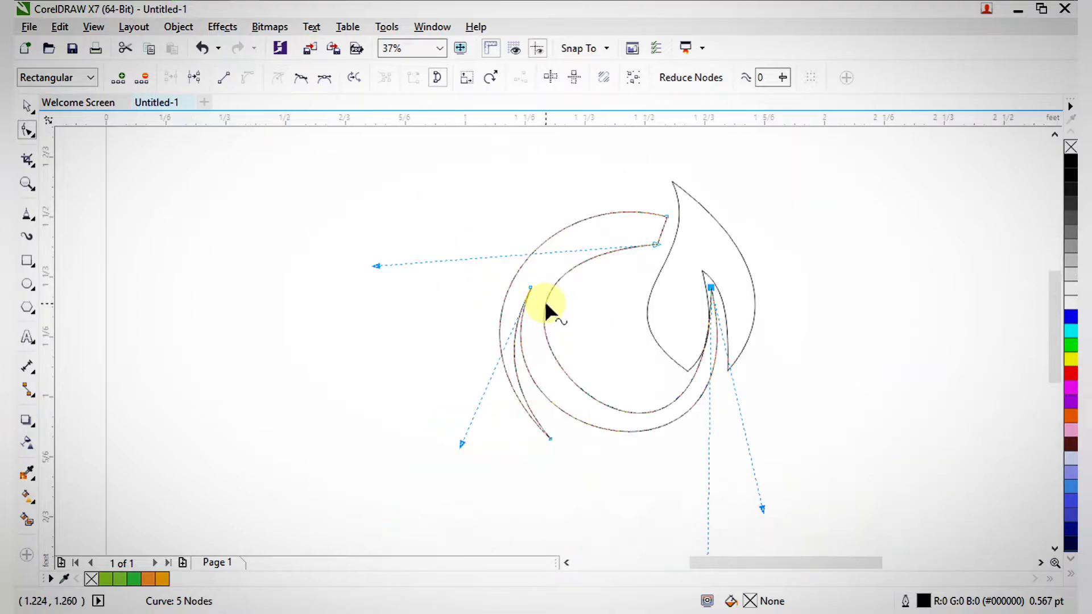
drag(380, 257, 378, 212)
Try to pull the inner curve's lower-left stretch outward toward the ring's outer edge
key(F3)
key(F2)
drag(418, 242, 629, 425)
drag(586, 332, 562, 353)
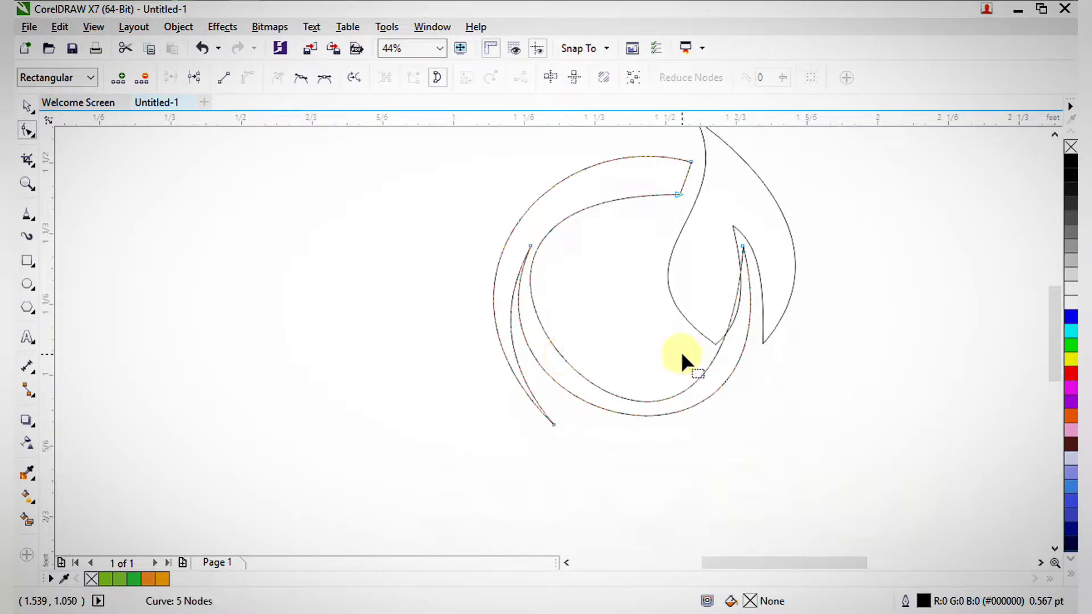
key(ctrl+z)
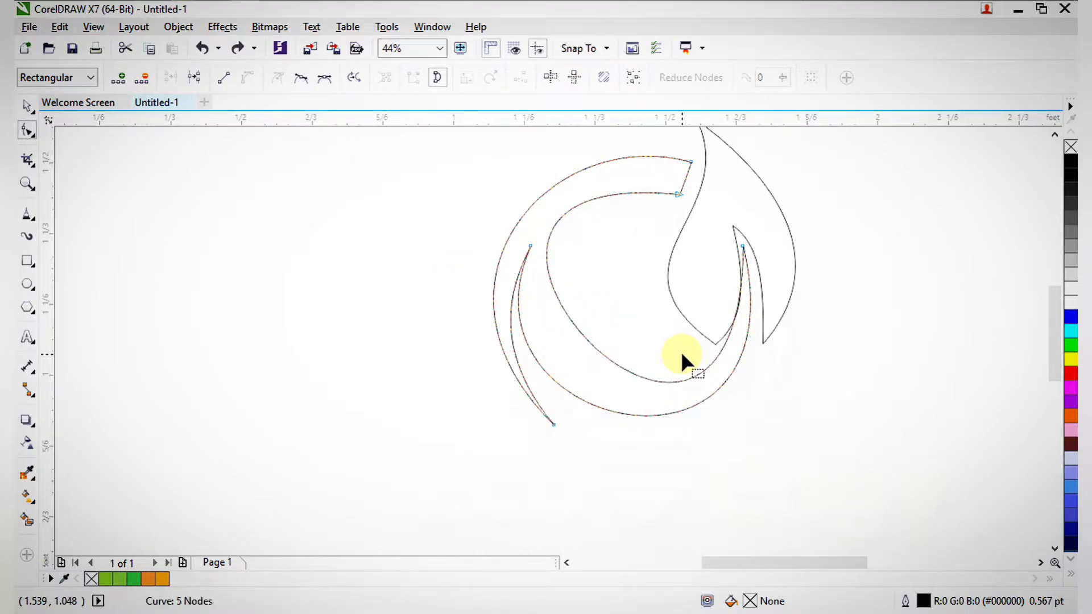
Add a node on the inner curve's lower-left stretch, move it outward, and adjust its lower handle
double_click(587, 337)
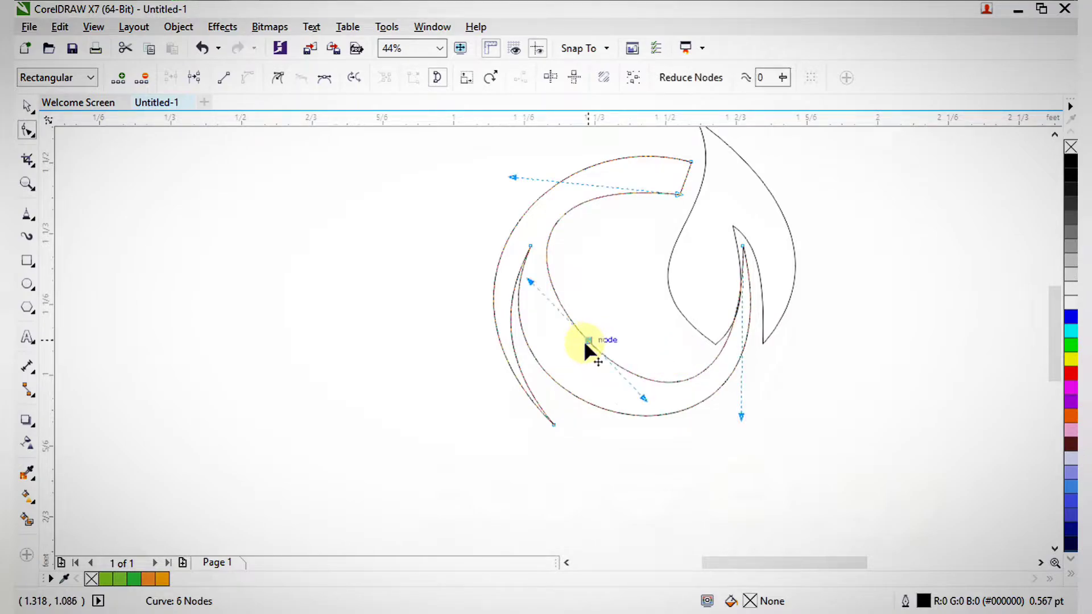
drag(584, 340, 565, 364)
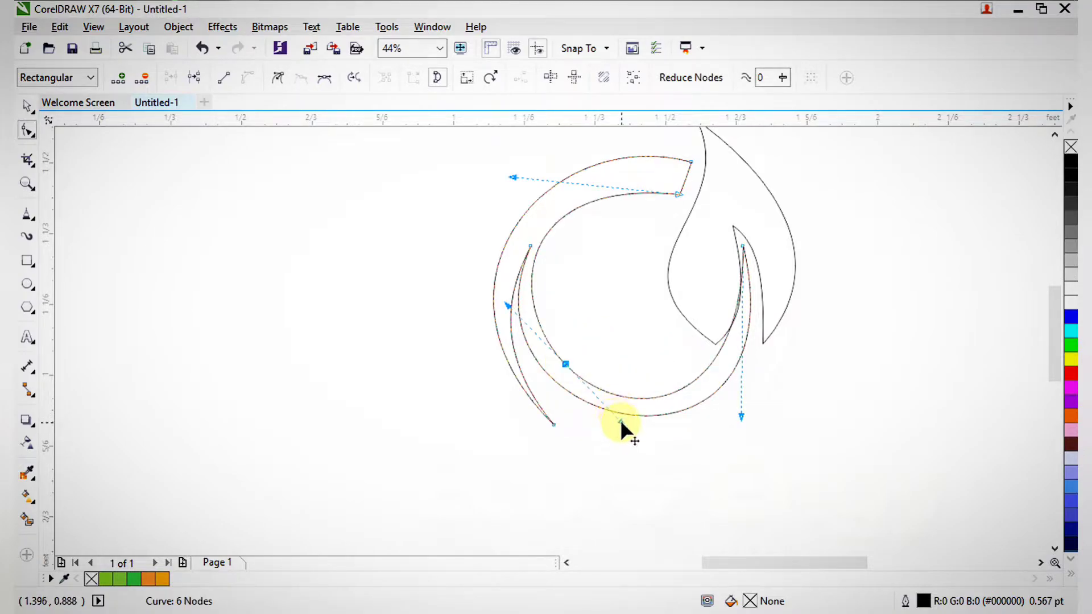
drag(620, 422, 618, 407)
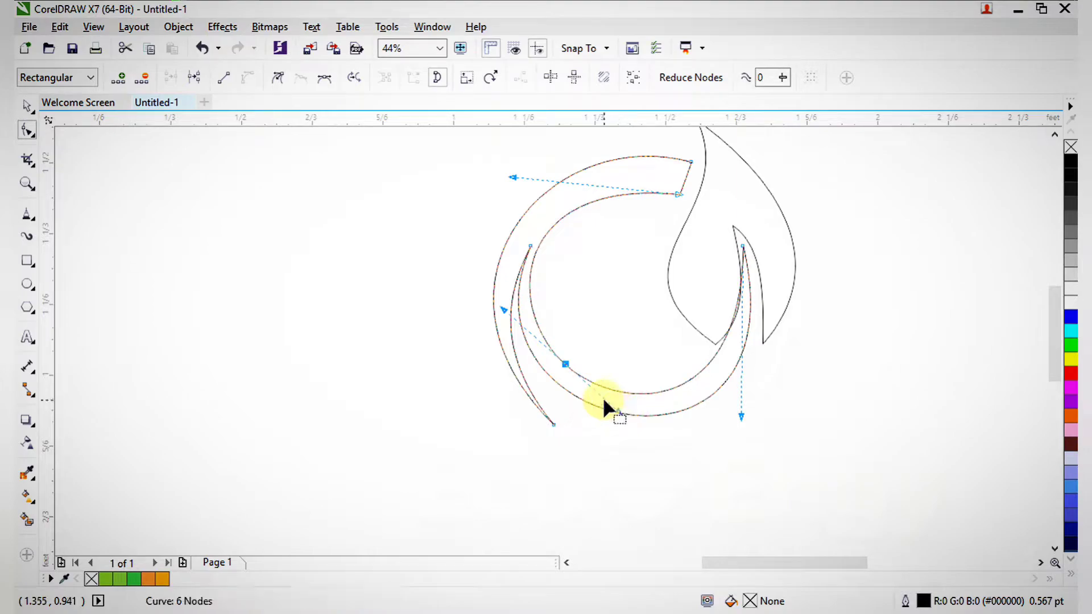
Bend the inner curve's lower-right stretch slightly outward so it clears the flame's lower tip, and deselect the outline
key(space)
key(F2)
drag(565, 248, 792, 447)
key(F10)
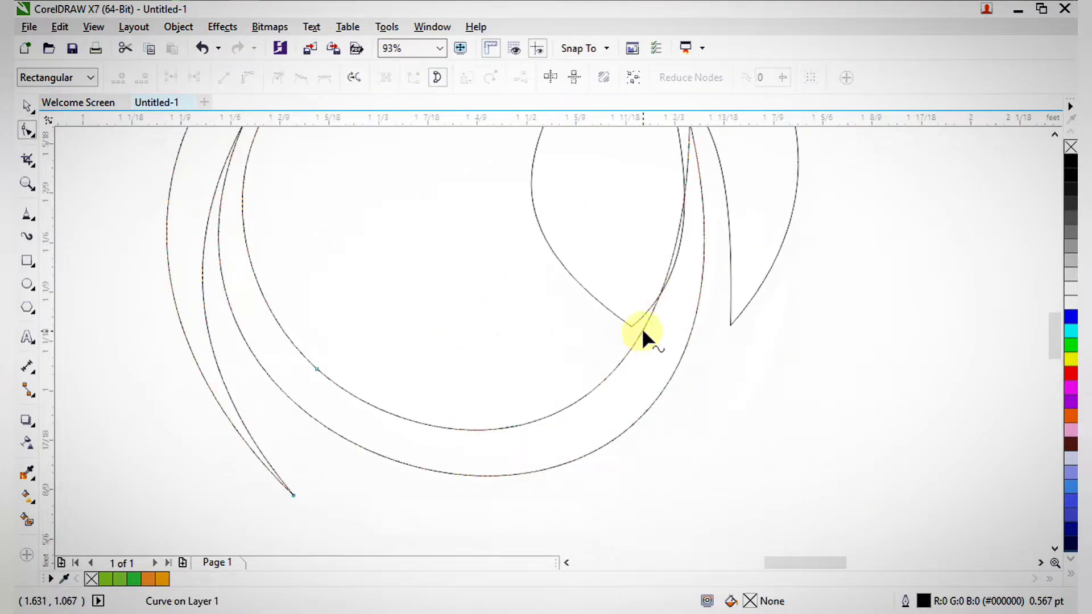
drag(642, 328, 659, 326)
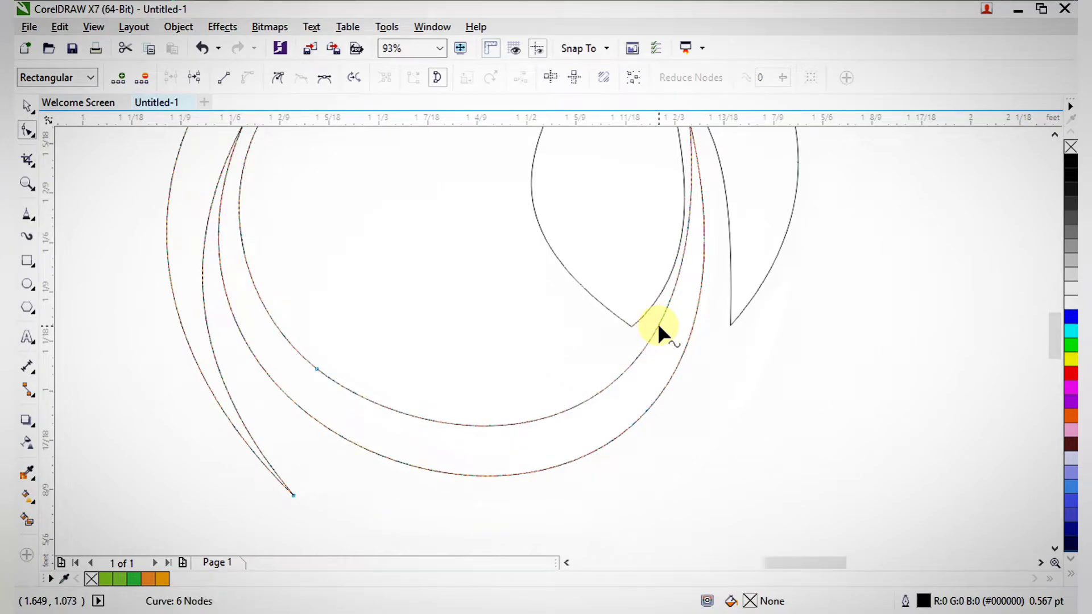
scroll(657, 324, down, 2)
key(space)
click(351, 255)
Examine how the ring outline fits around the flame outline
key(F3)
key(F2)
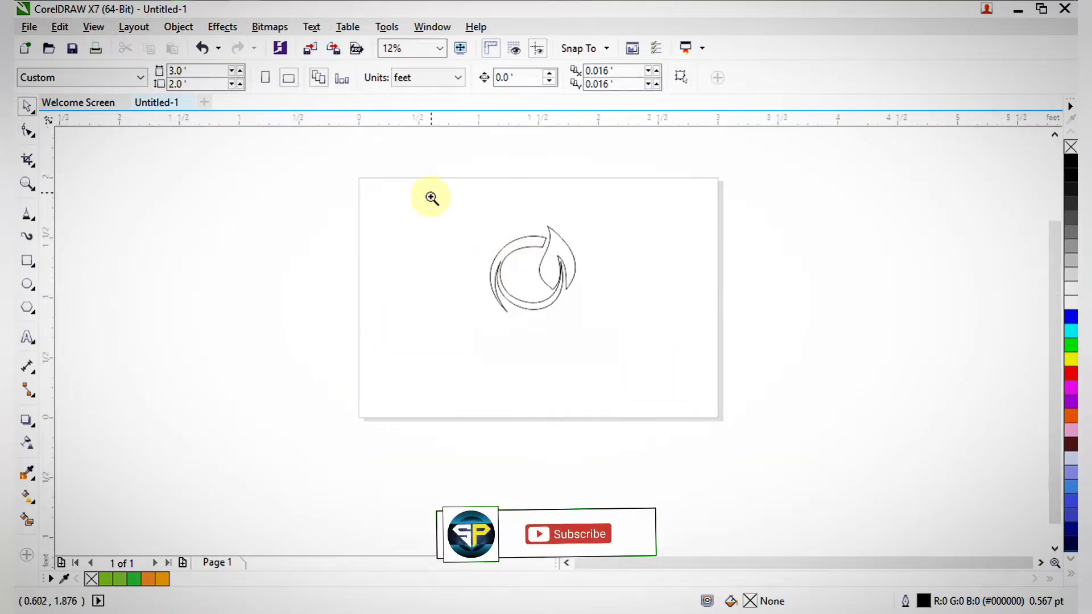
drag(431, 197, 590, 382)
key(F2)
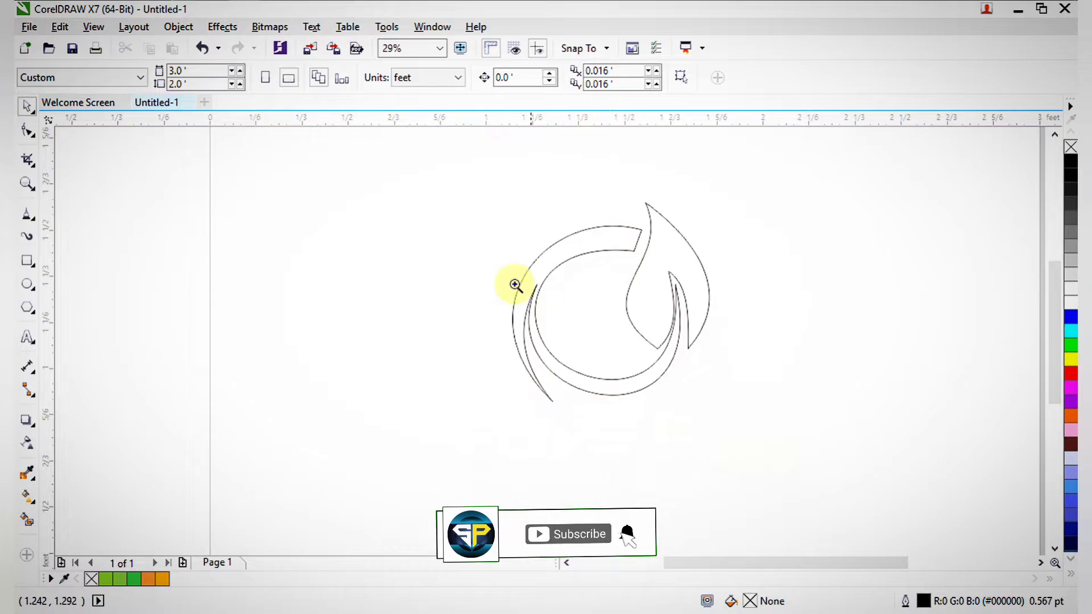
drag(515, 284, 714, 509)
key(F2)
drag(467, 287, 691, 457)
scroll(439, 303, down, 3)
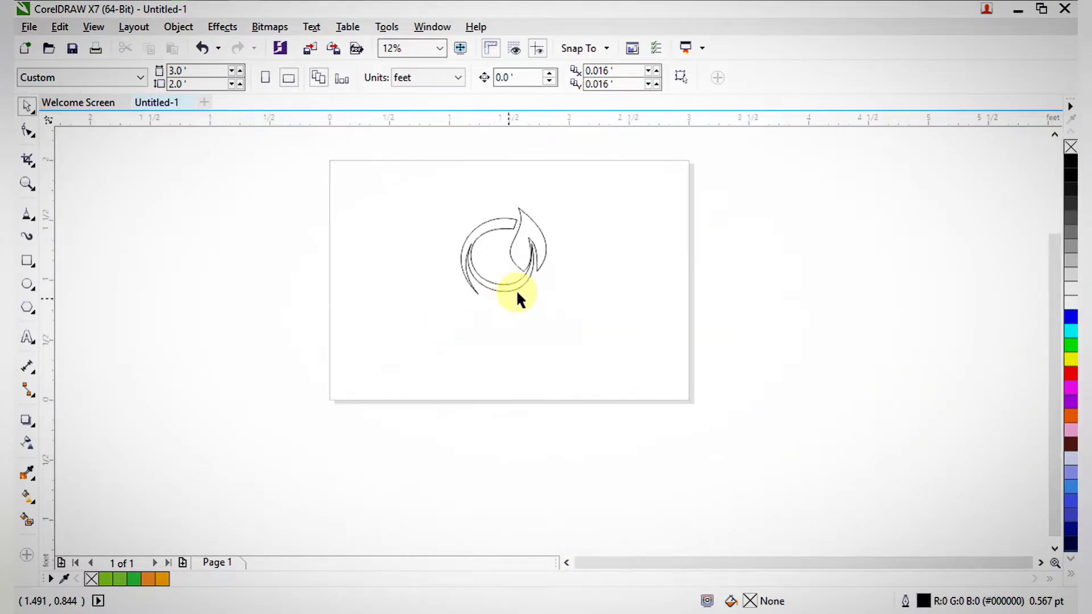
Draw a thin closed three-node outline about 0.15 ft wide and 0.25 ft high beside the ring's lower-right side with the Pen tool
key(F2)
drag(513, 234, 566, 307)
key(F2)
drag(495, 275, 677, 560)
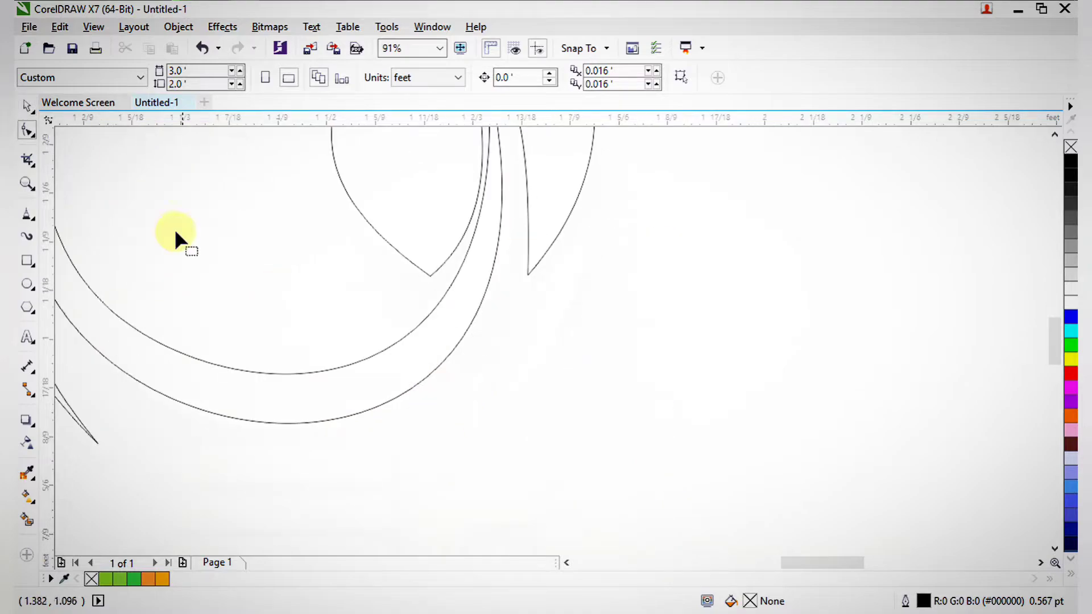
click(27, 214)
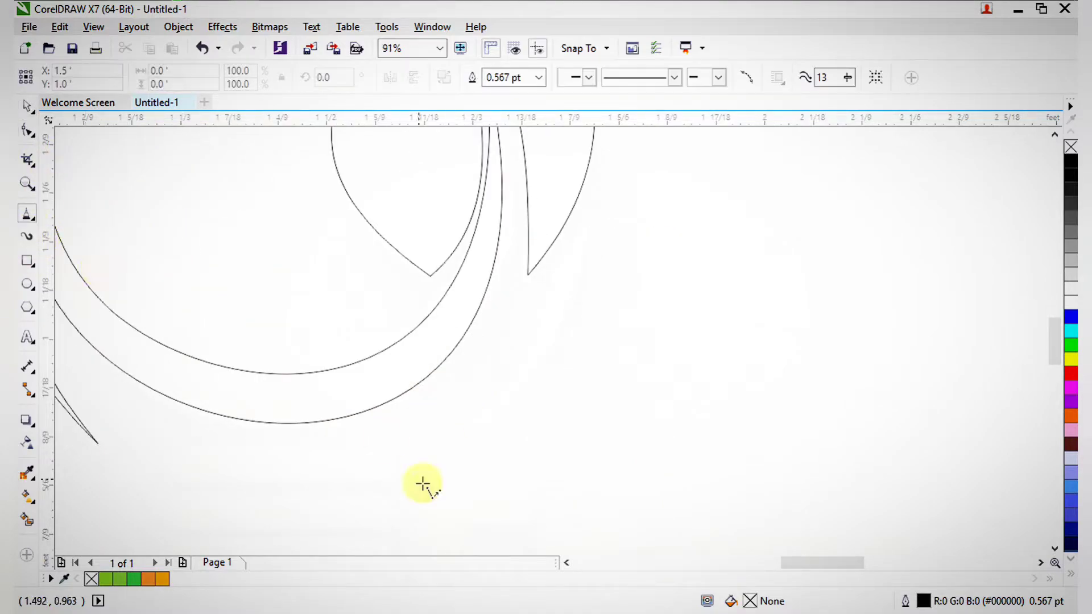
mouse_move(455, 442)
mouse_down()
mouse_move(558, 302)
mouse_move(554, 266)
mouse_move(583, 229)
mouse_move(572, 328)
mouse_up()
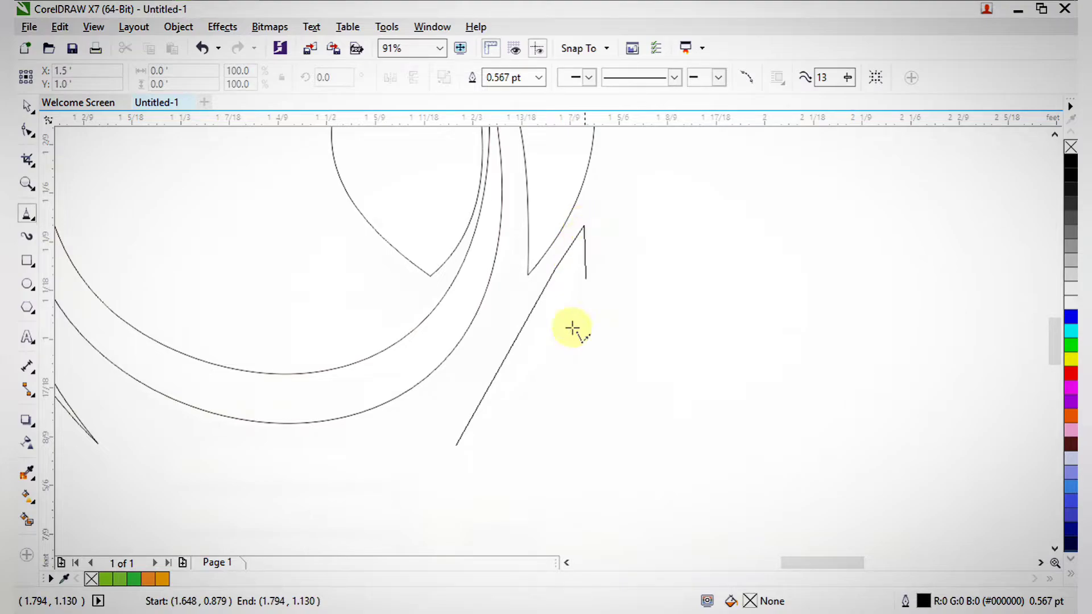
click(456, 445)
Select all nodes of the thin third outline with the Shape tool and convert its segments to curves
key(F2)
drag(381, 216, 666, 507)
key(F3)
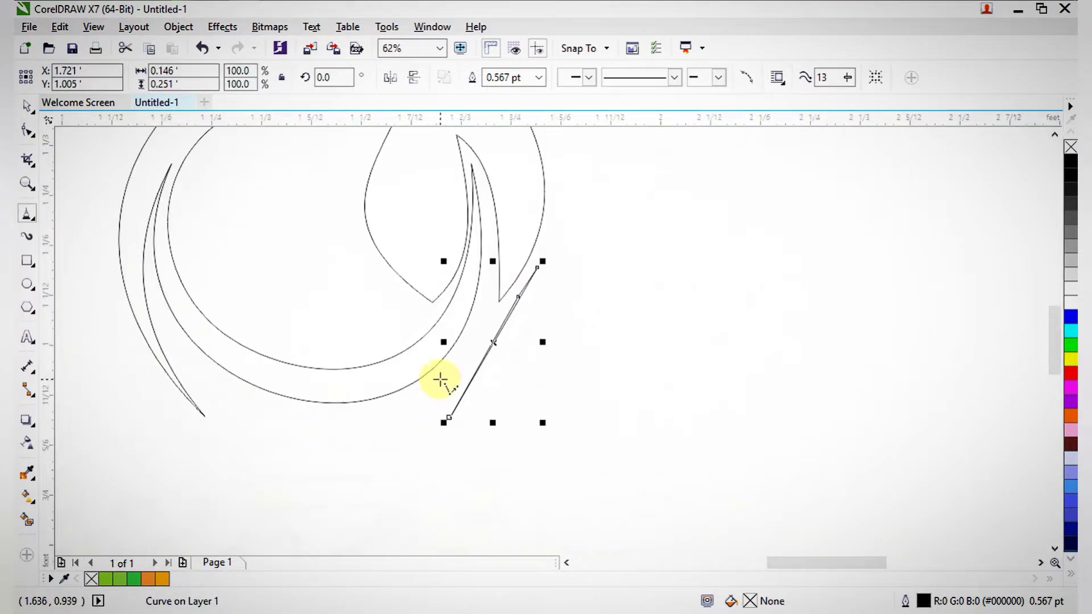
click(27, 131)
drag(232, 195, 583, 463)
click(249, 80)
scroll(476, 382, up, 3)
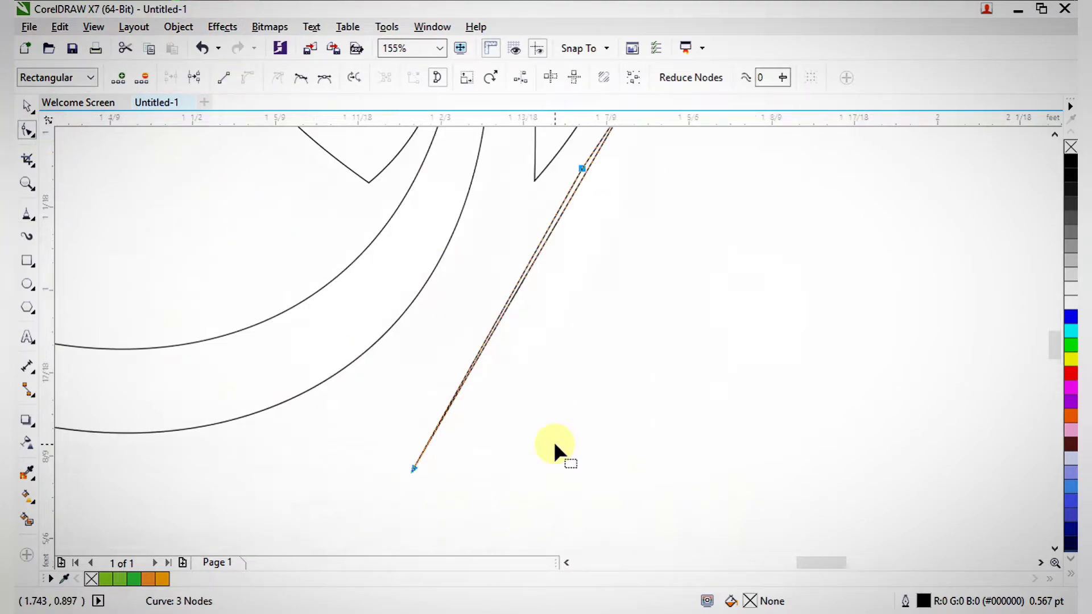
Bow the third outline's long edges outward into a slim crescent that follows the ring's lower-right side
drag(527, 279, 583, 310)
key(ctrl+z)
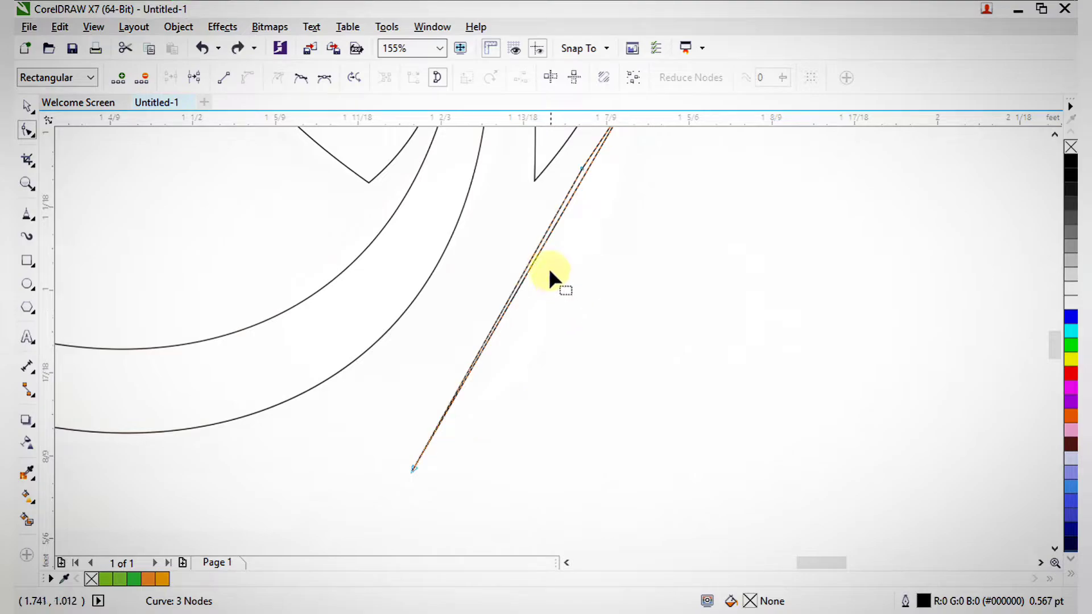
drag(538, 257, 552, 293)
key(space)
Deselect the new crescent and check how it fits with the ring and flame outlines
scroll(550, 290, down, 3)
key(F2)
drag(412, 233, 577, 436)
click(593, 426)
scroll(594, 418, down, 4)
key(F2)
drag(537, 324, 645, 434)
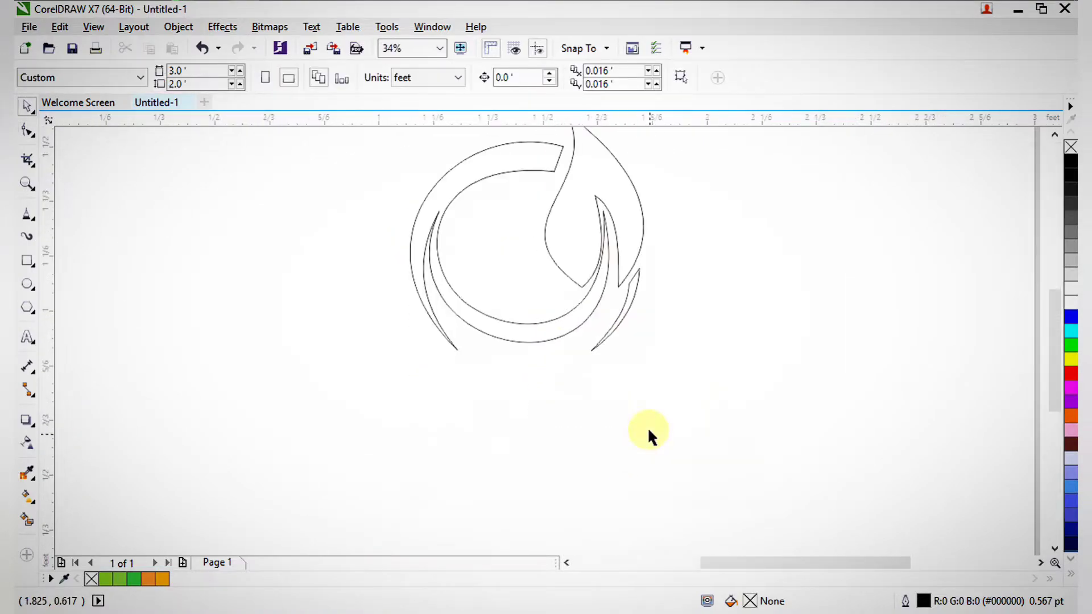
scroll(605, 360, down, 2)
key(F2)
drag(448, 213, 697, 461)
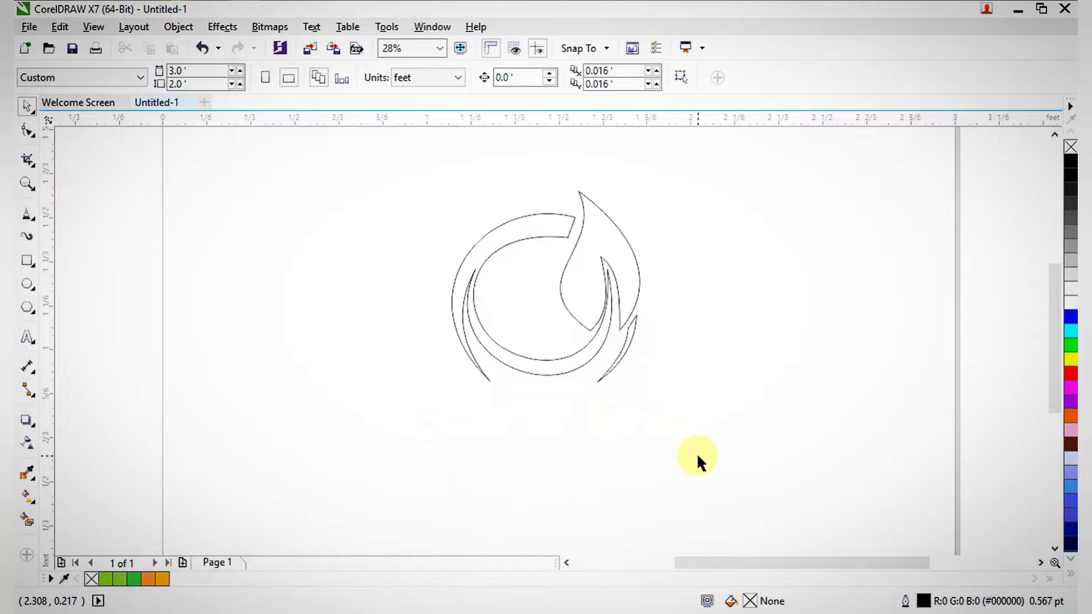
Draw a rectangle about 0.245 ft wide and 0.034 ft high centred below the ring, between the two crescent tips
key(F2)
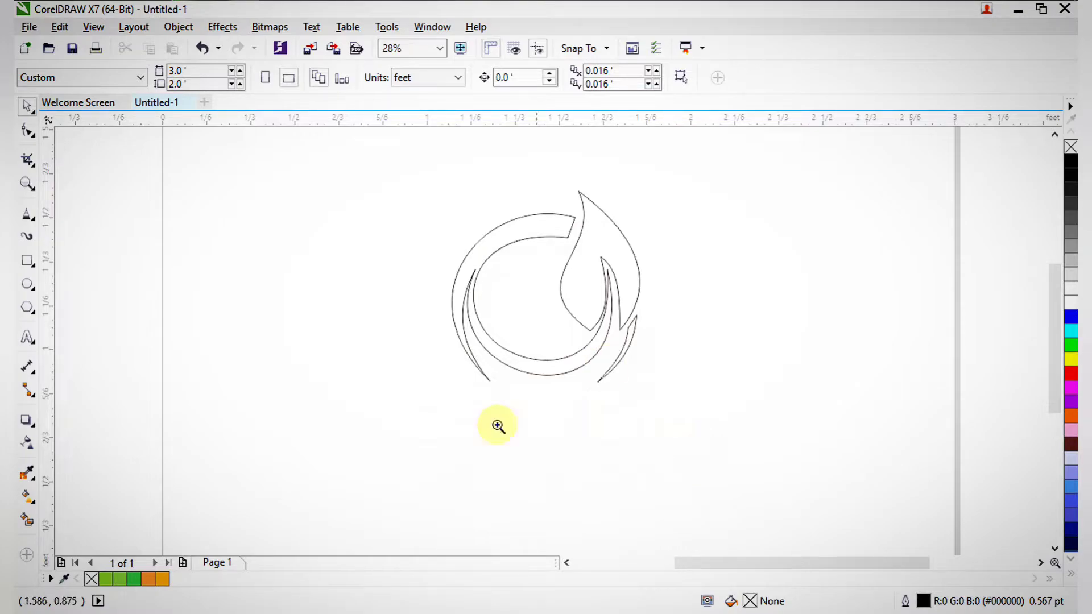
drag(383, 346, 640, 481)
drag(410, 162, 796, 427)
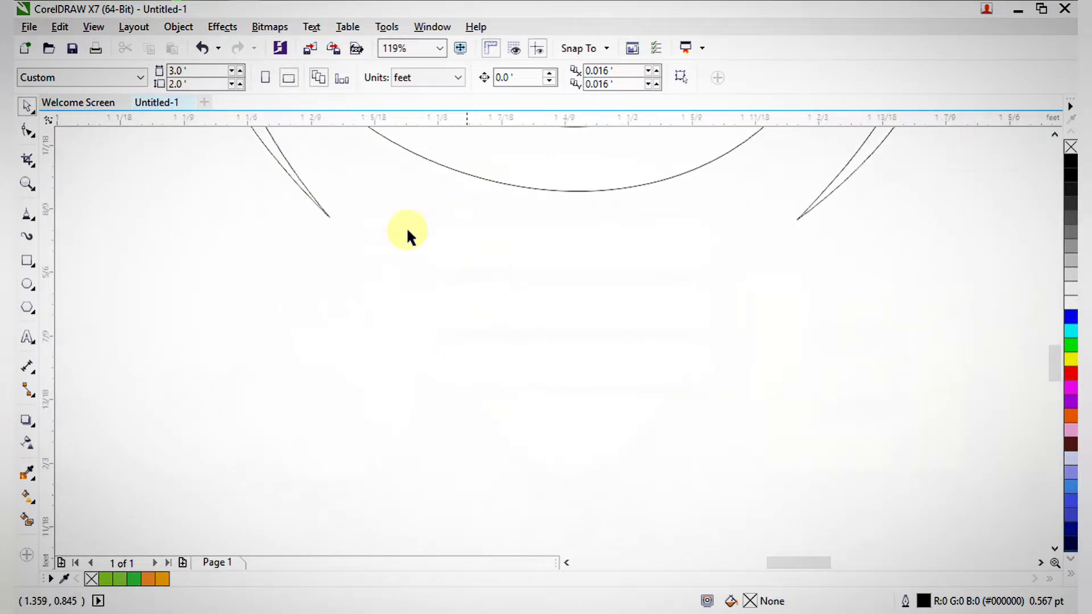
click(27, 260)
drag(344, 211, 759, 472)
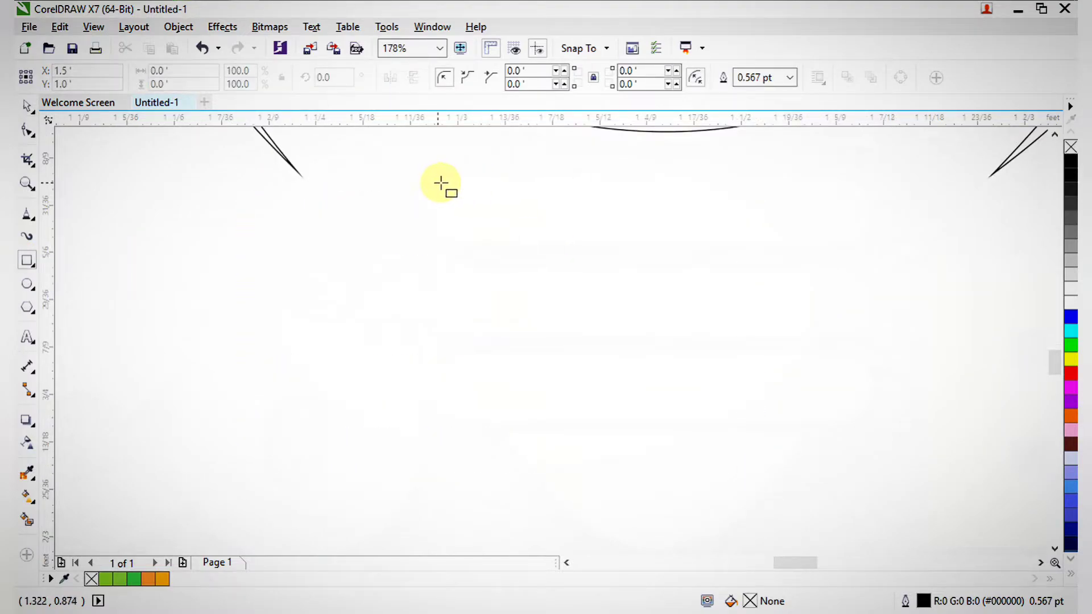
drag(444, 183, 861, 241)
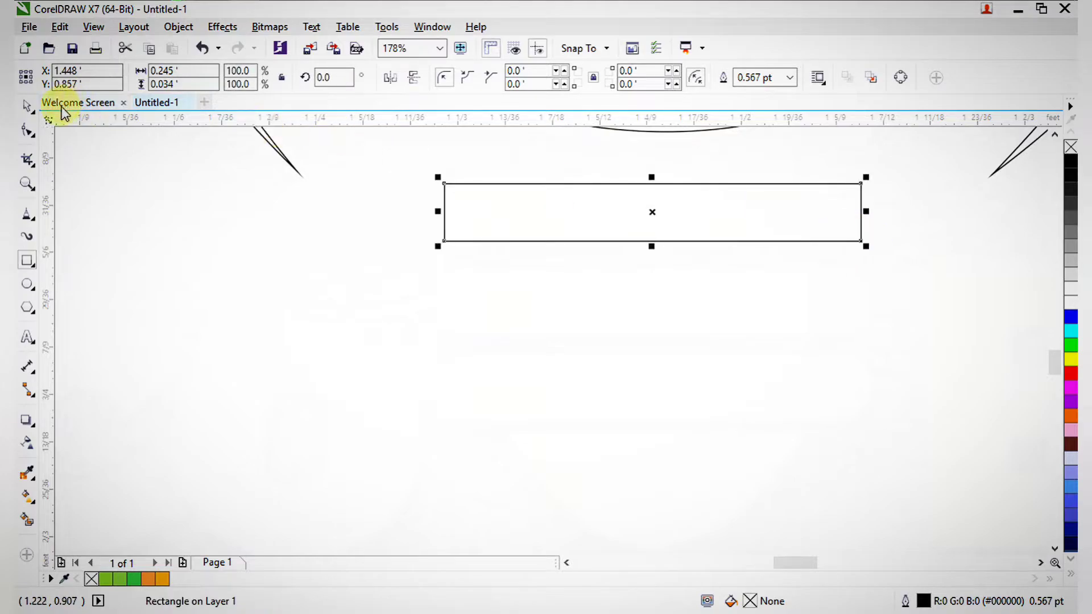
Round the rectangle's corners fully to a 0.017 ft radius and stretch it symmetrically to about 0.256 ft wide
click(27, 130)
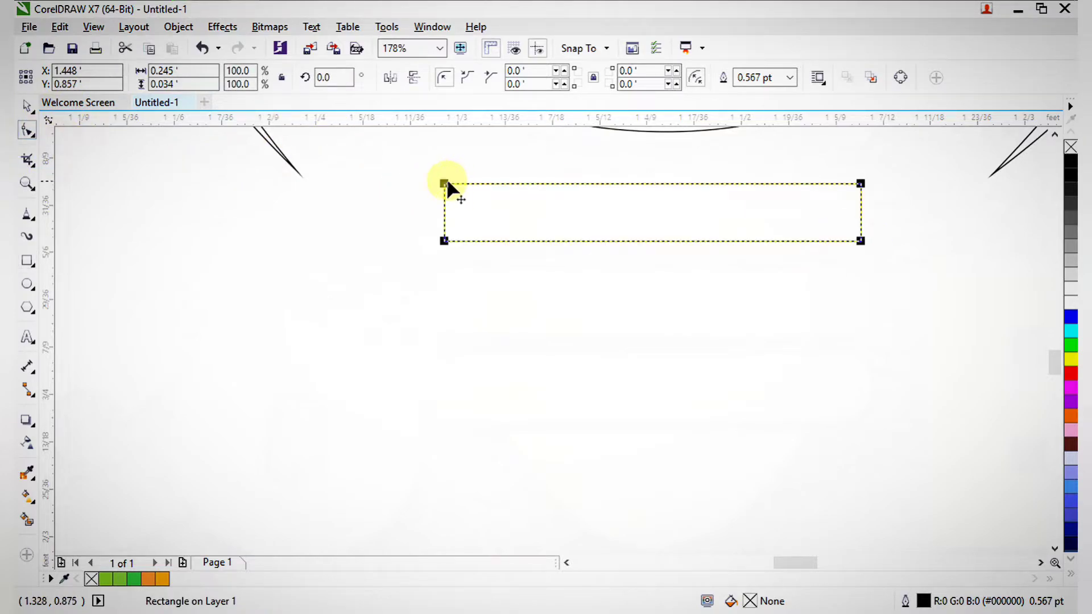
drag(445, 184, 480, 186)
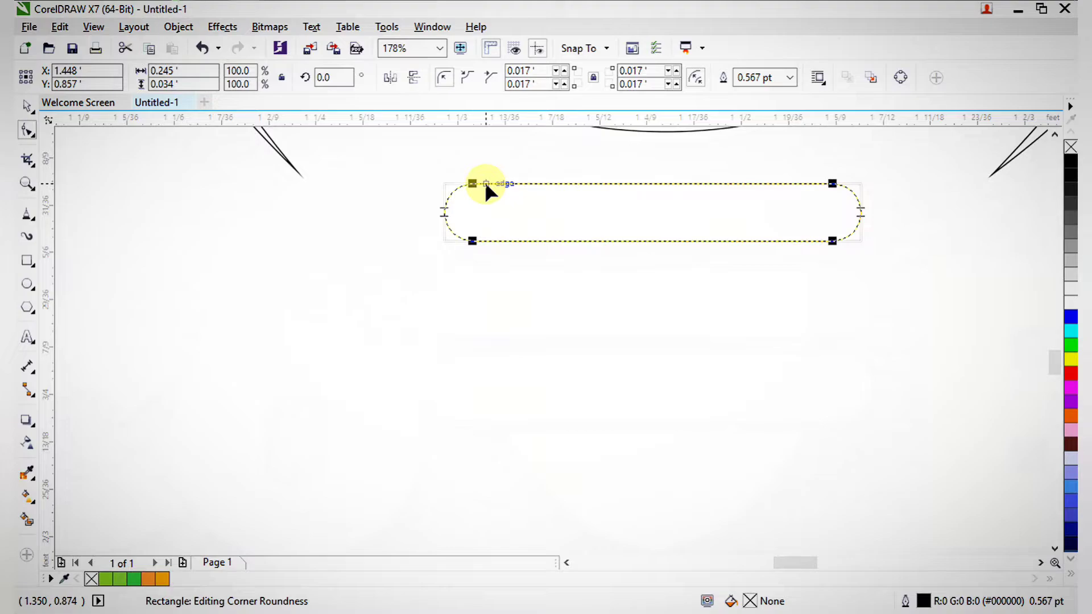
key(space)
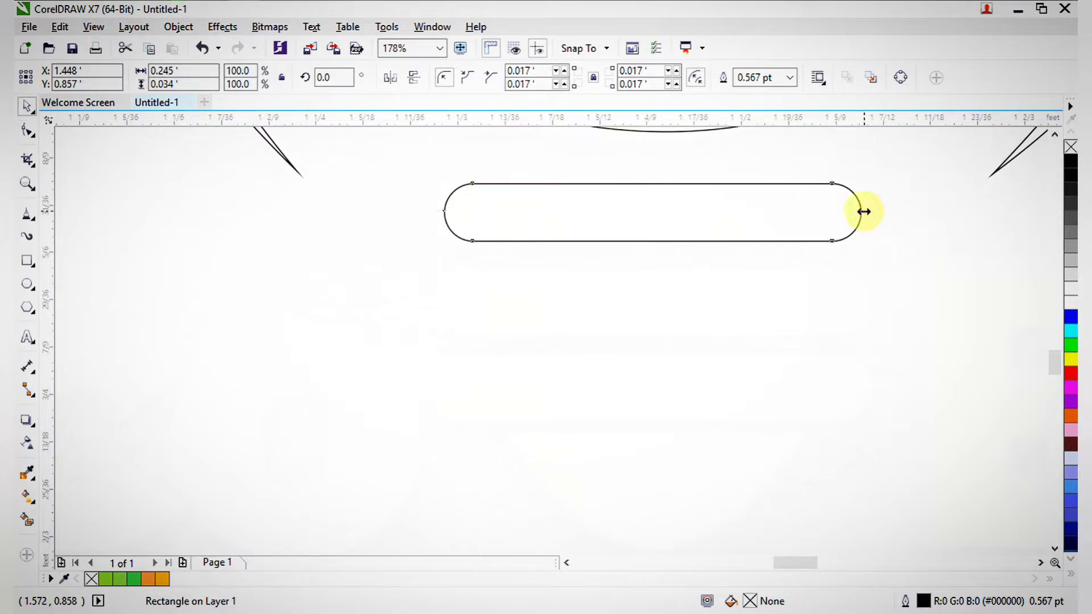
drag(864, 212, 875, 211)
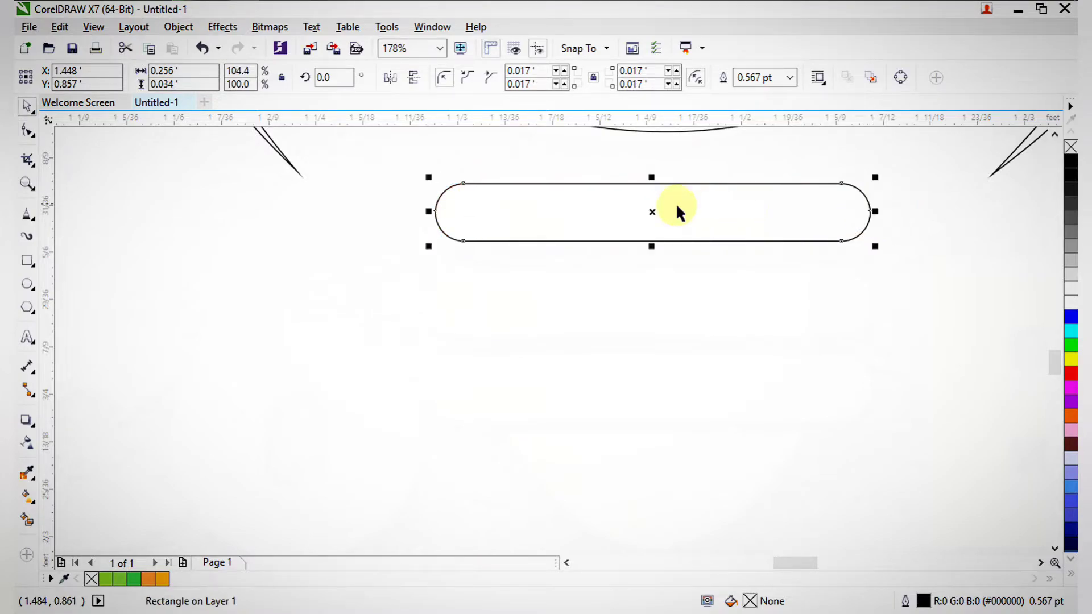
Duplicate the rounded bar twice in a vertical stack below the original and shift the lowest copy slightly upward
drag(650, 212, 637, 297)
key(ctrl+r)
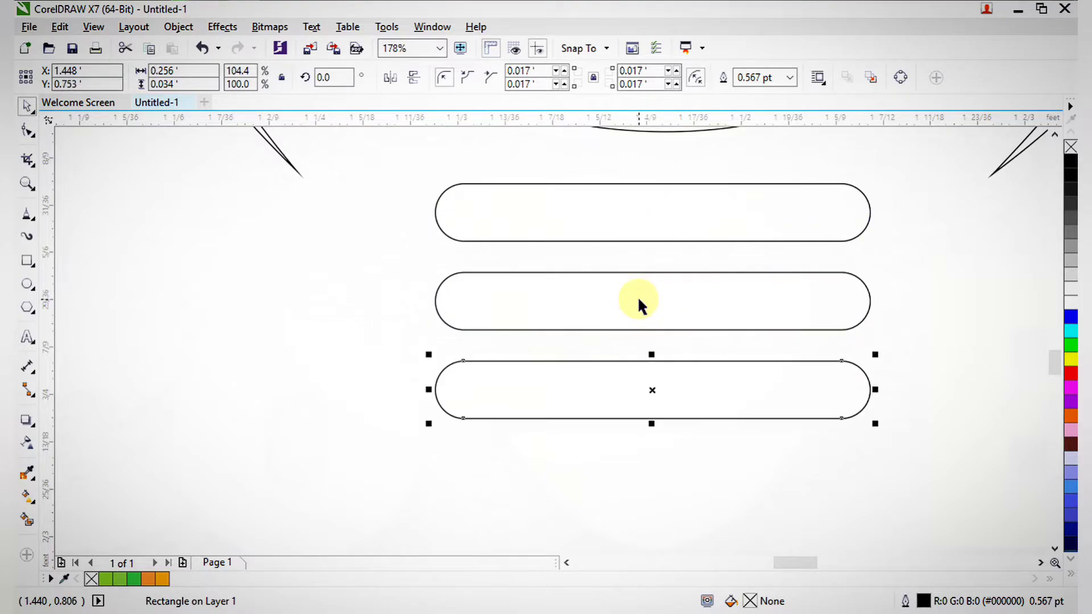
click(651, 386)
scroll(645, 337, down, 2)
key(F2)
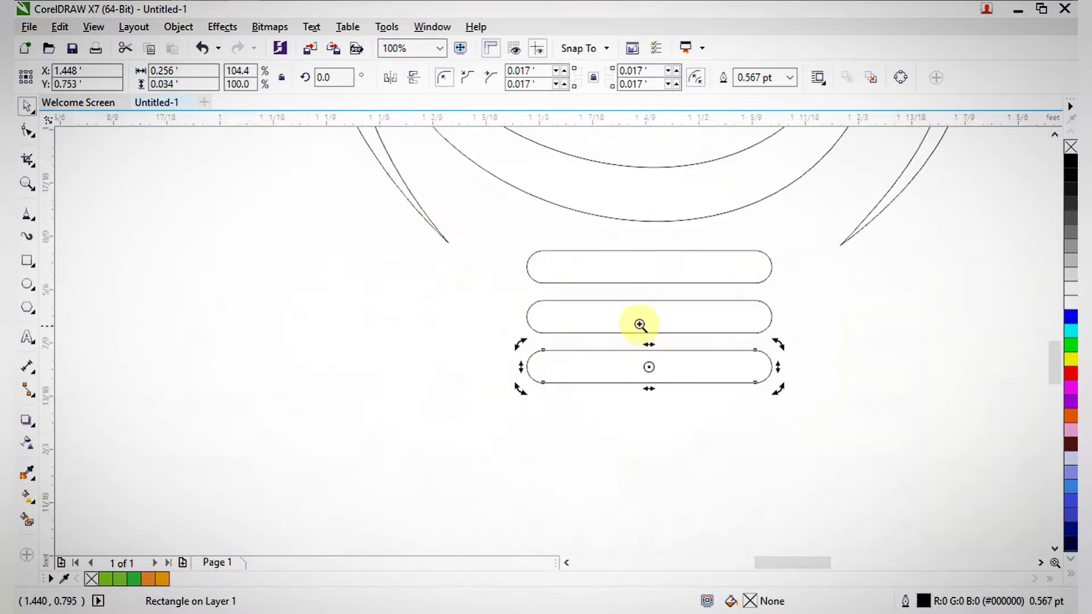
drag(535, 283, 687, 465)
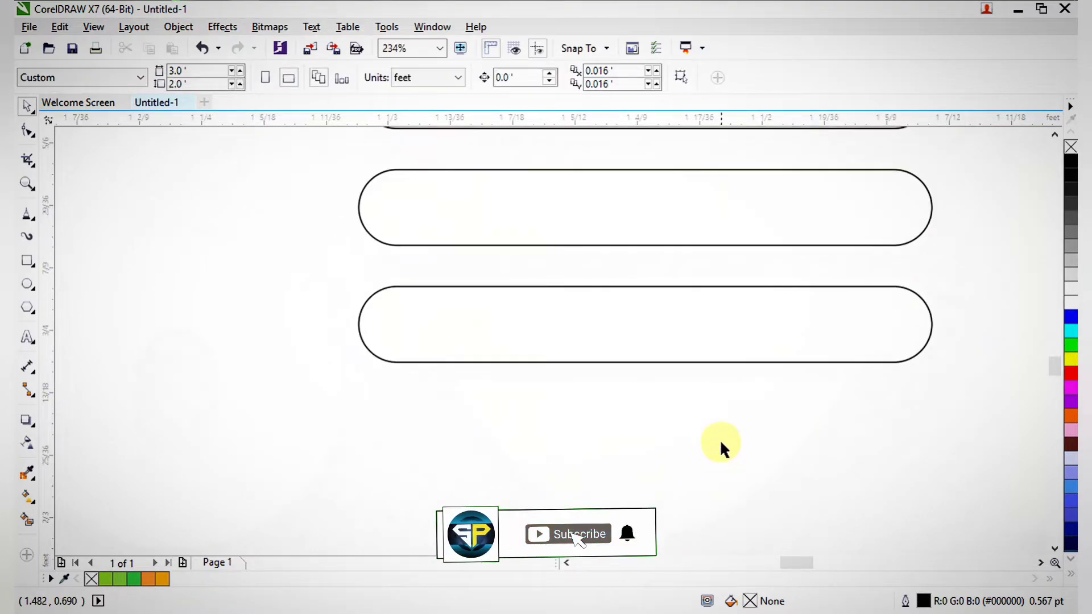
drag(741, 367, 746, 359)
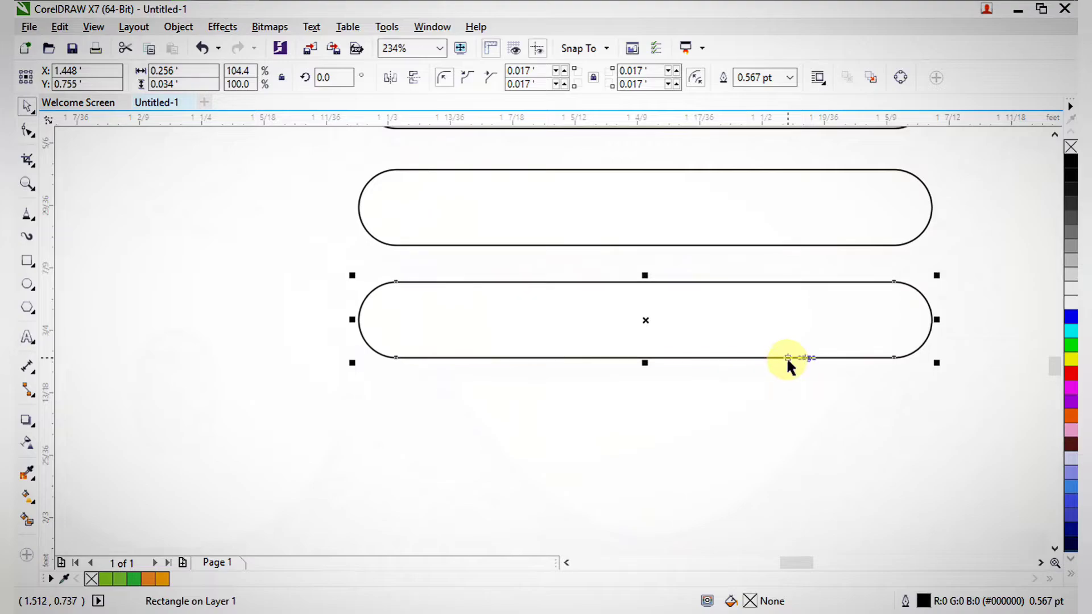
Draw a closed downward-pointing triangle about 0.17 ft wide and 0.07 ft high under the lowest bar with the Pen tool
scroll(783, 364, down, 3)
key(F2)
drag(586, 283, 896, 491)
key(Escape)
key(F2)
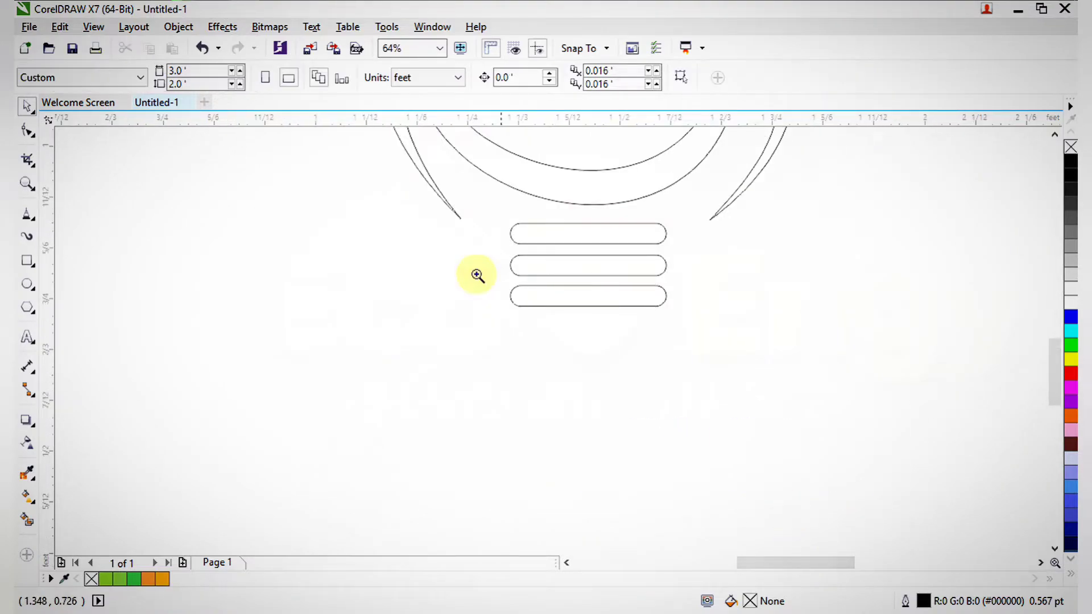
drag(434, 215, 677, 398)
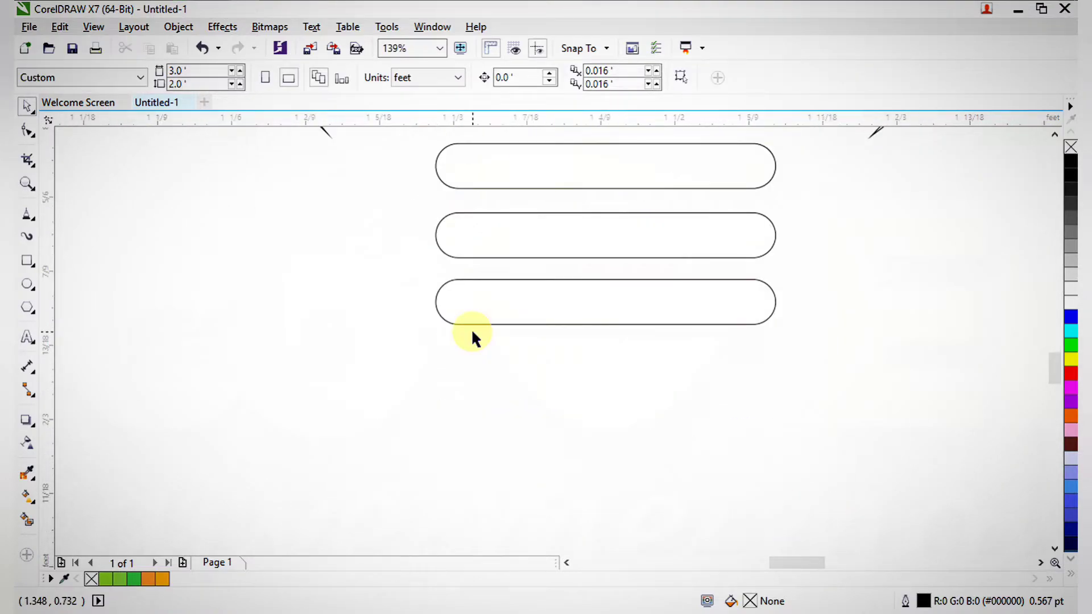
click(27, 214)
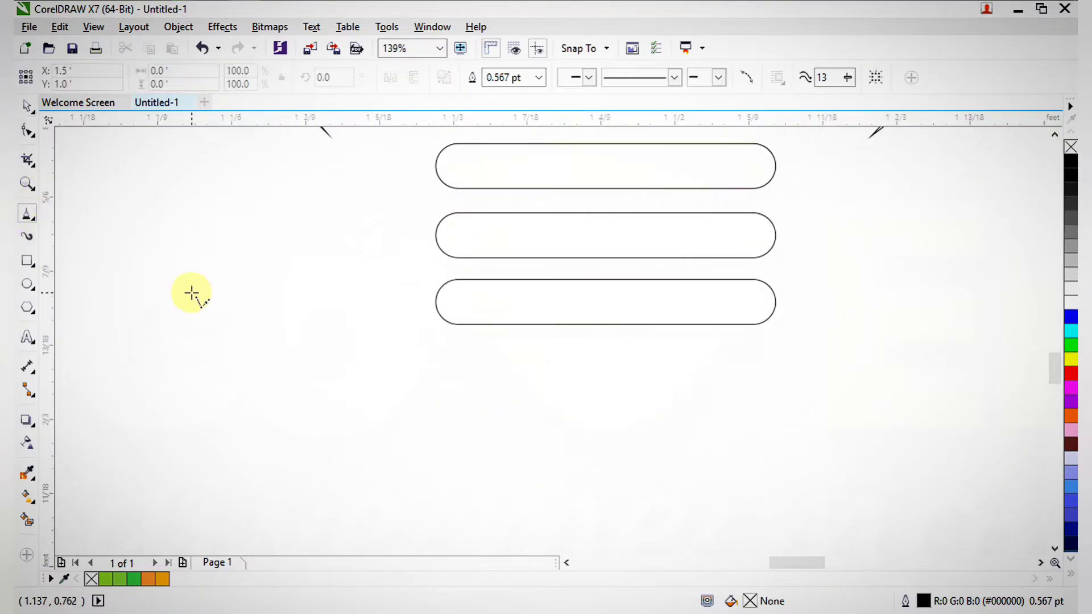
click(497, 340)
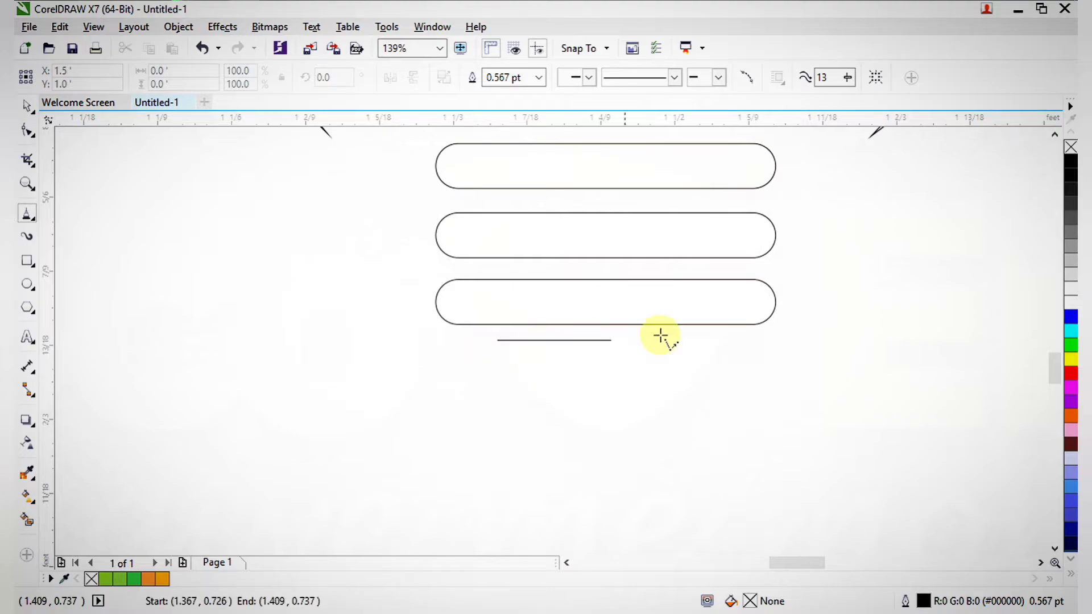
click(723, 340)
click(604, 430)
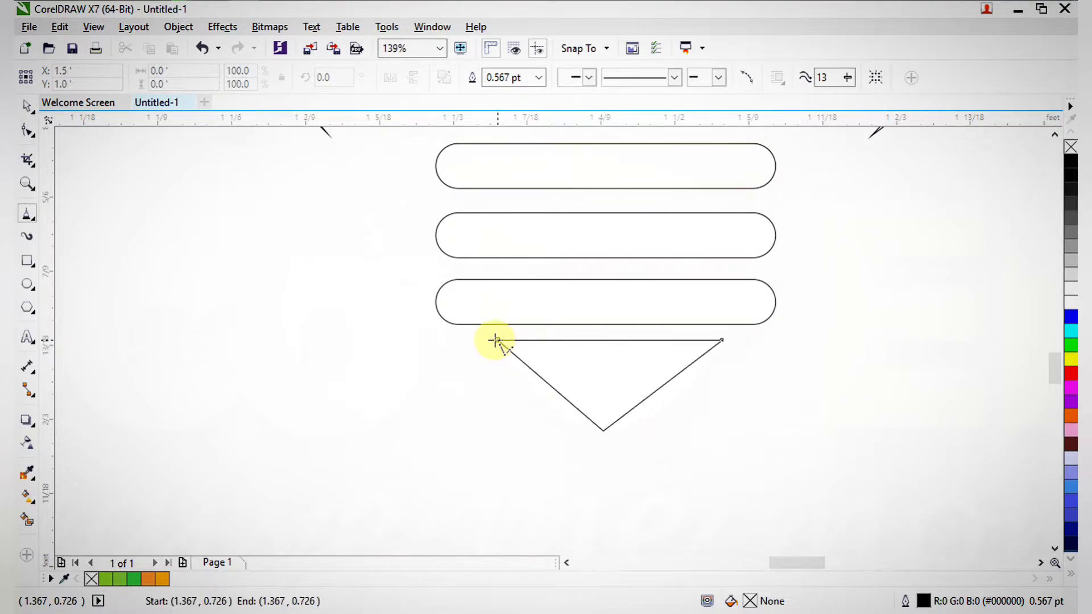
click(495, 340)
Select all three nodes of the triangle with the Shape tool and convert its segments to curves
click(27, 130)
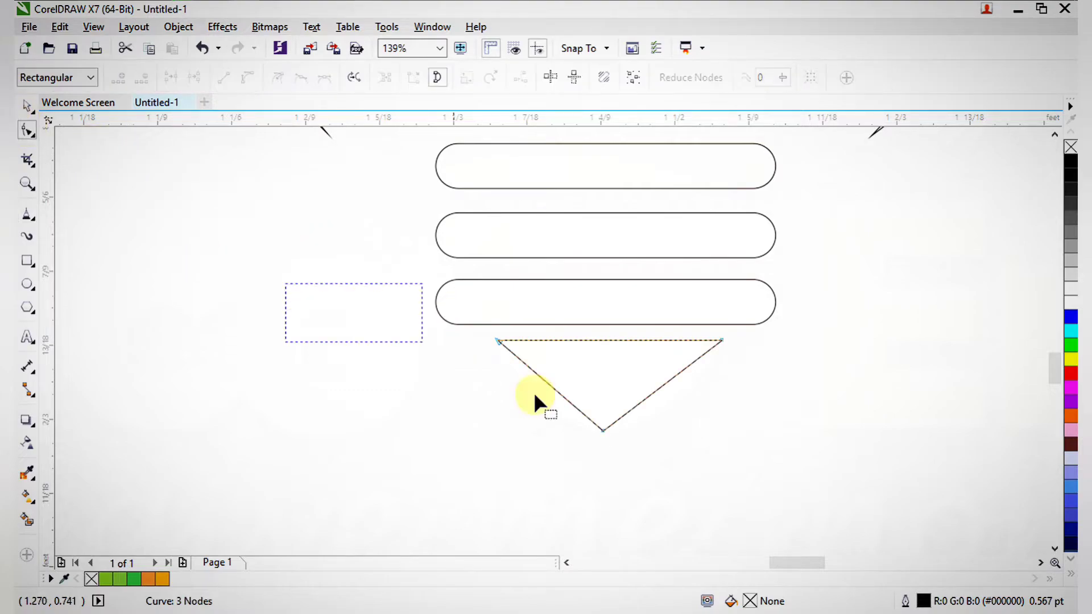
drag(535, 398, 787, 524)
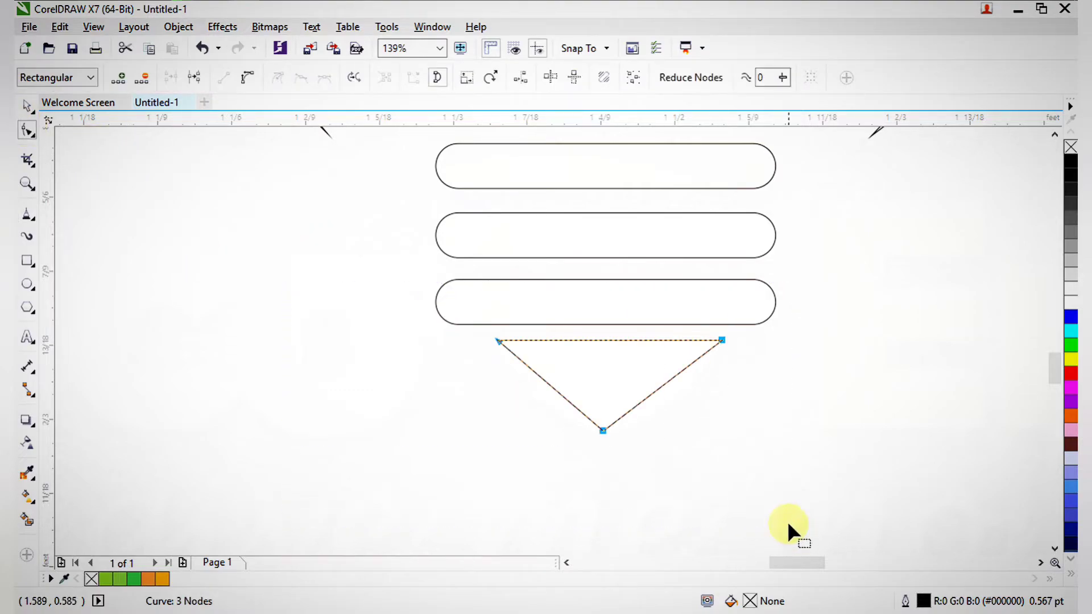
click(247, 78)
Bow both slanted sides of the triangle outward into a rounded bulb tip and deselect it
key(F2)
drag(374, 188, 802, 564)
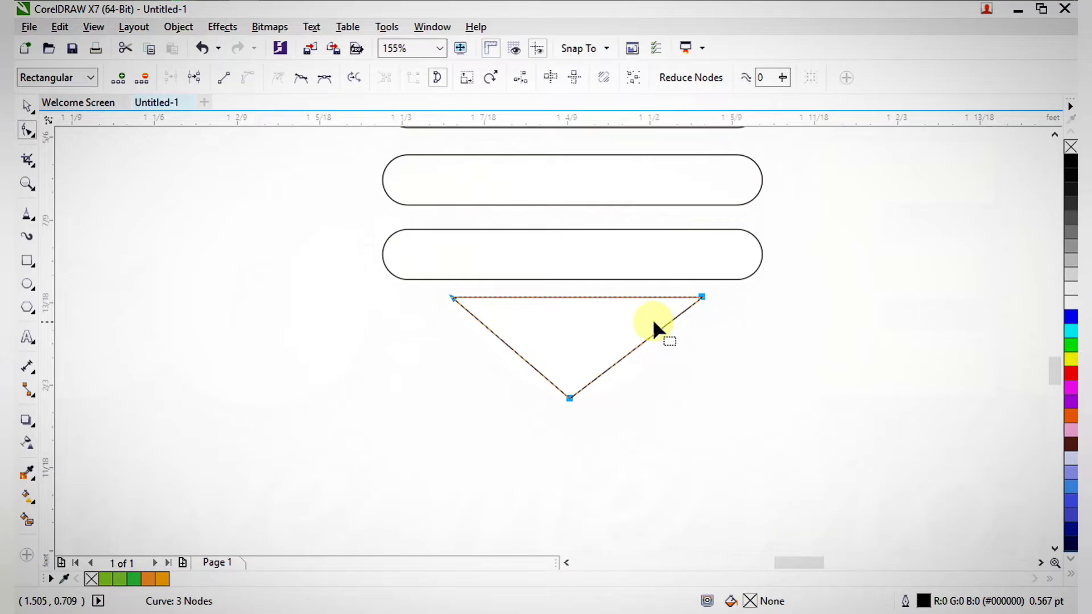
drag(650, 343, 641, 368)
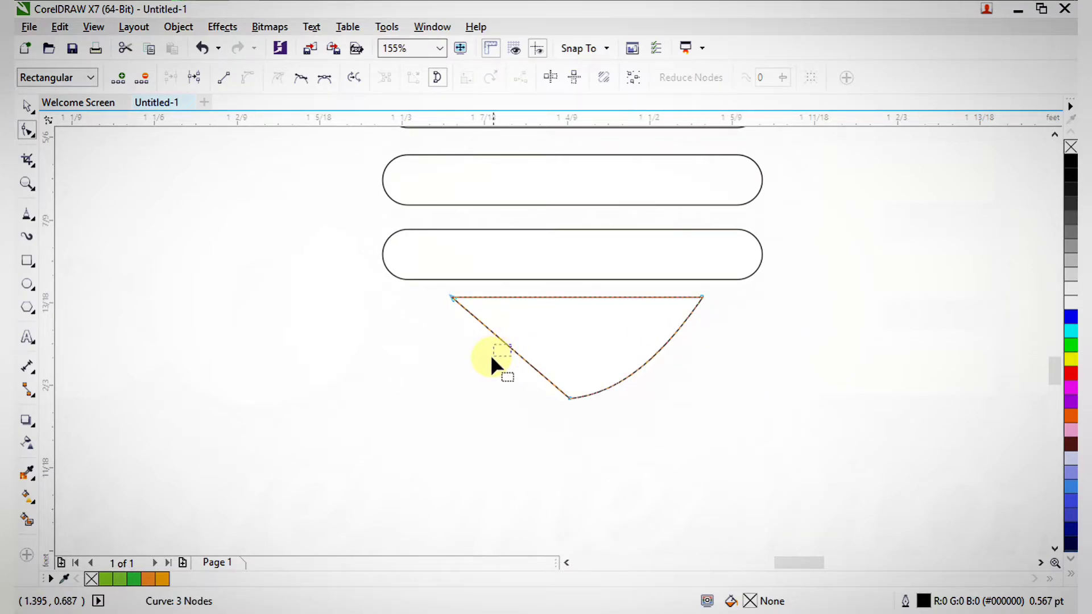
drag(501, 336, 491, 353)
key(space)
scroll(665, 448, down, 3)
key(F2)
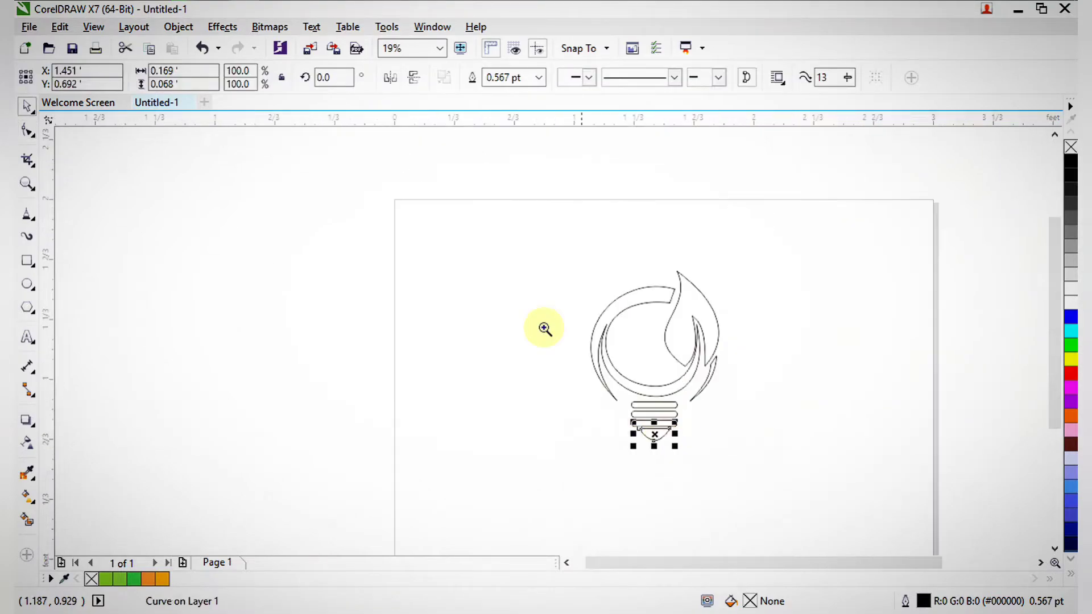
drag(510, 266, 827, 495)
click(834, 501)
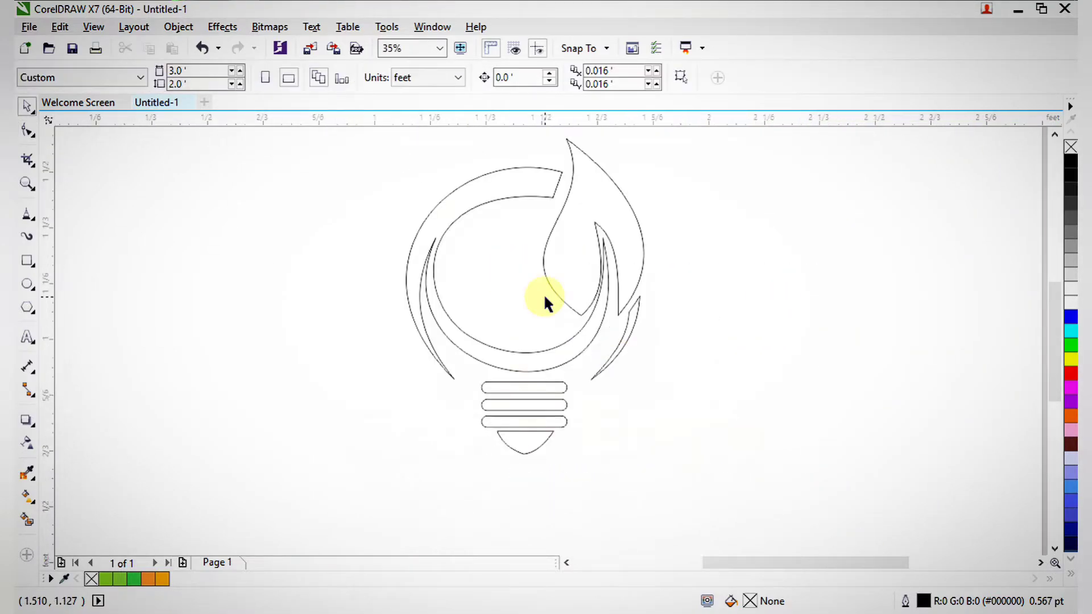
Apply a linear fountain fill to the ring, from orange at its upper end to yellow-orange near its lower-left tip
scroll(547, 301, down, 3)
key(F2)
drag(402, 186, 677, 452)
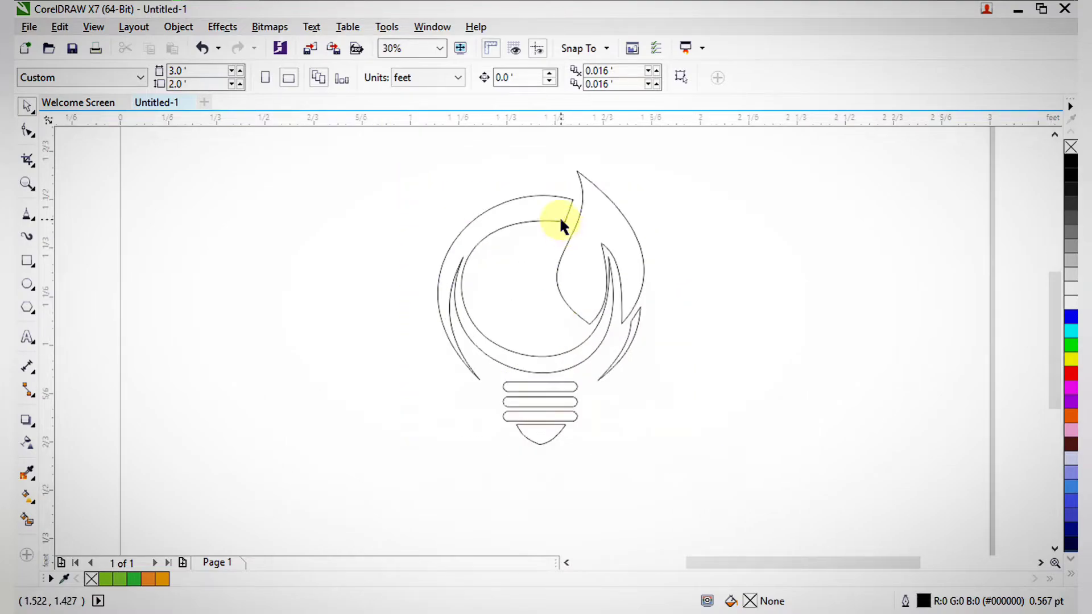
click(557, 219)
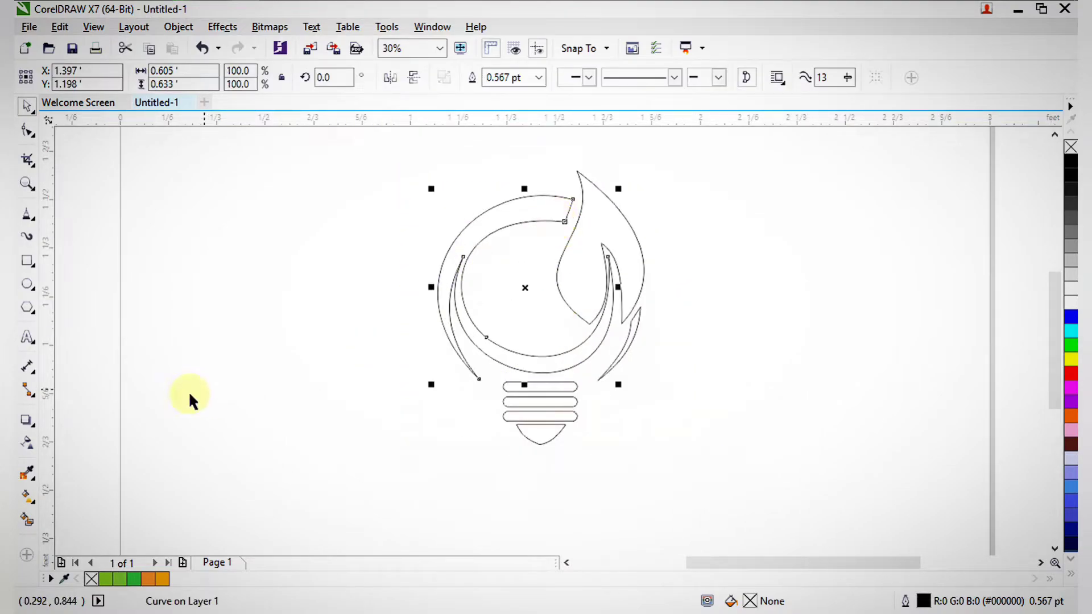
click(29, 500)
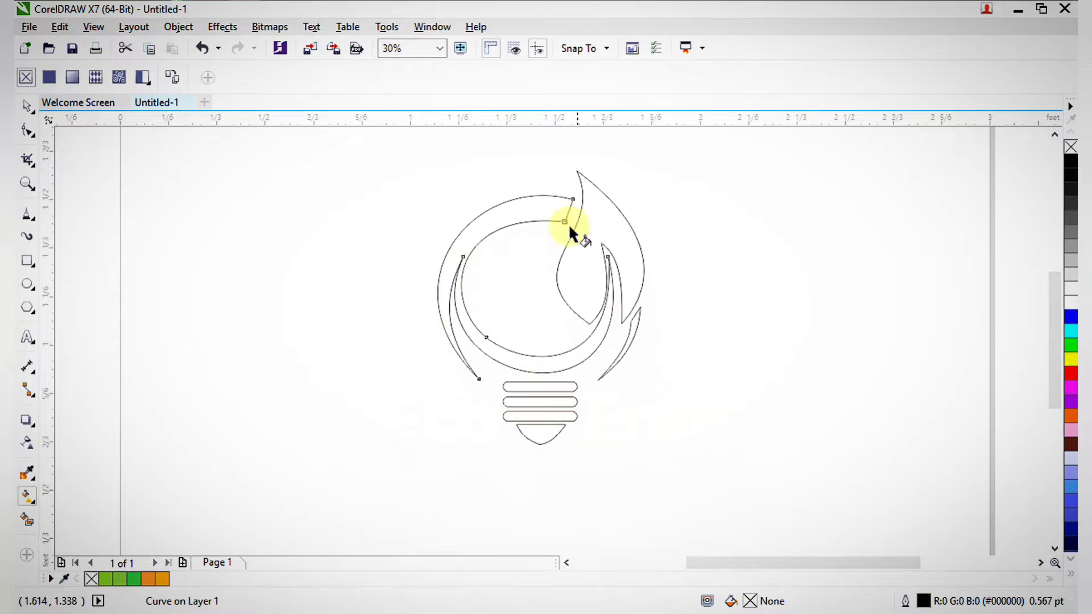
drag(569, 223, 452, 360)
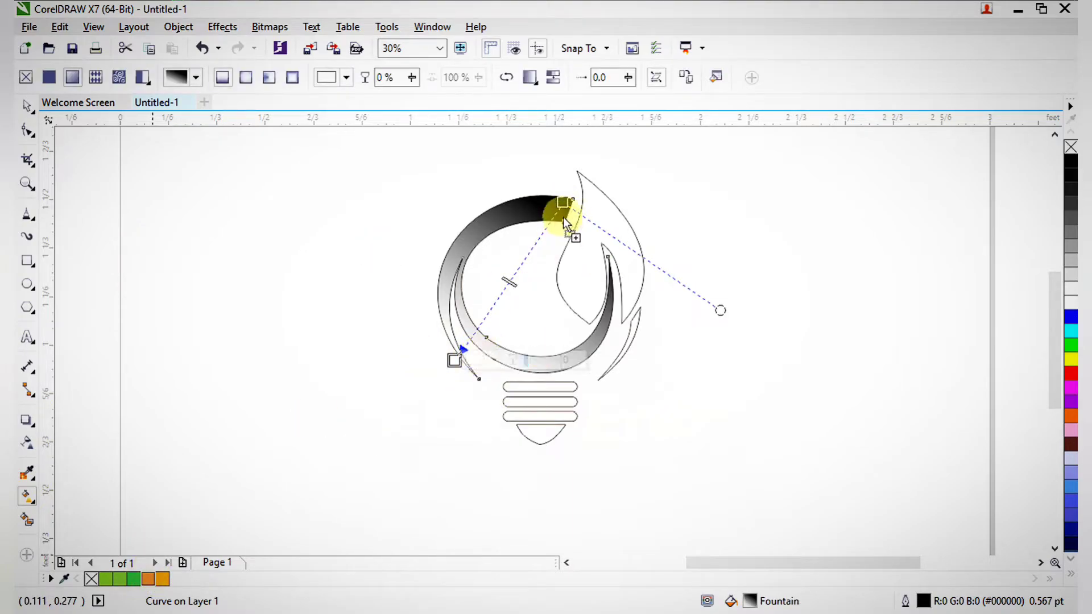
drag(563, 204, 565, 205)
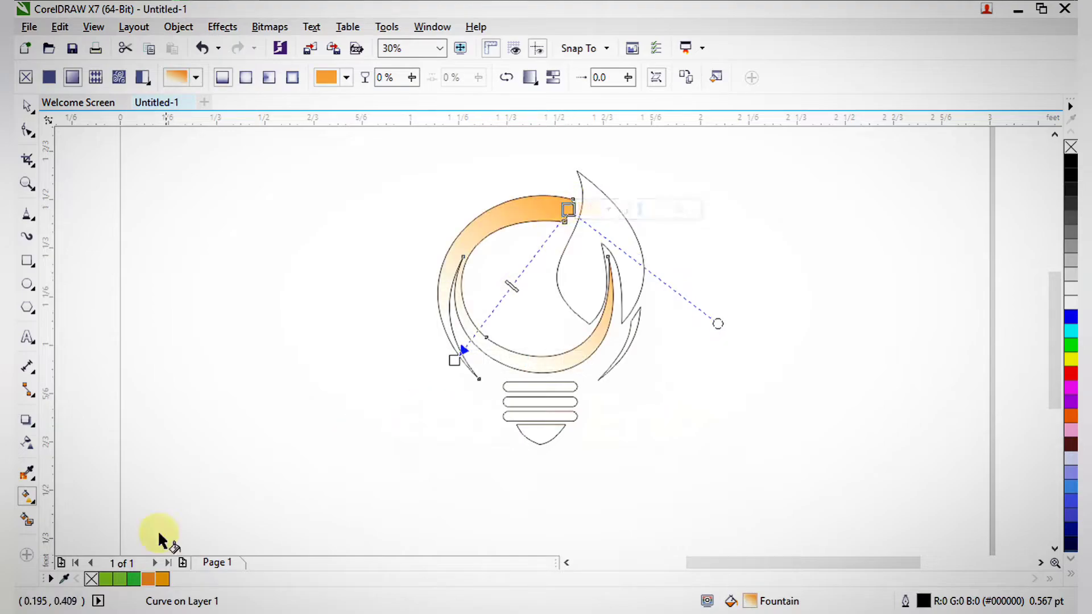
drag(344, 374, 454, 360)
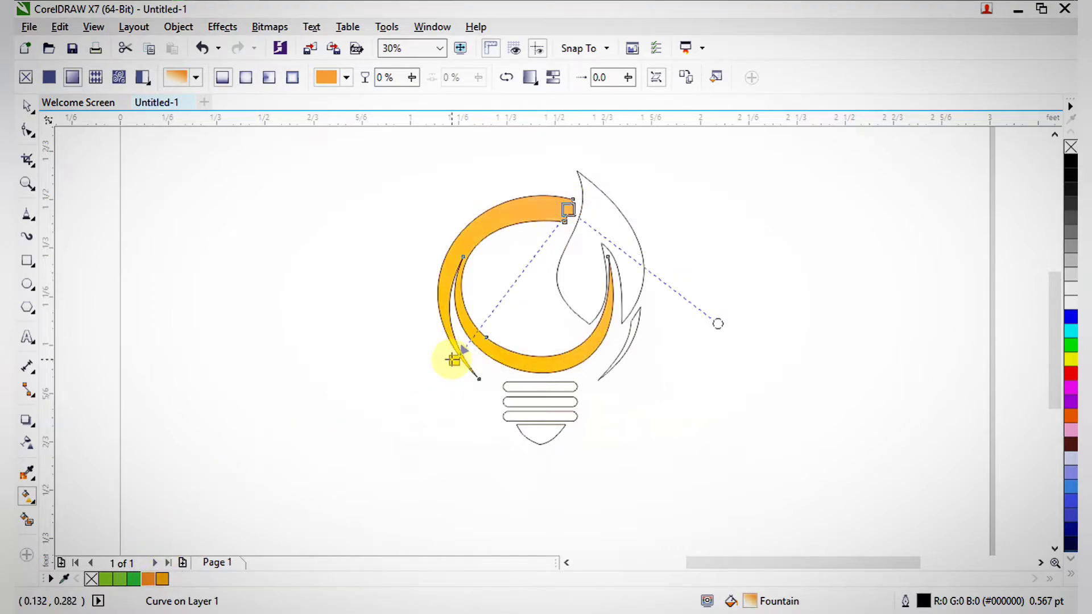
Apply a linear fountain fill to the flame-shaped leaf, from green at its upper-right edge to light green at its lower-left edge
click(626, 233)
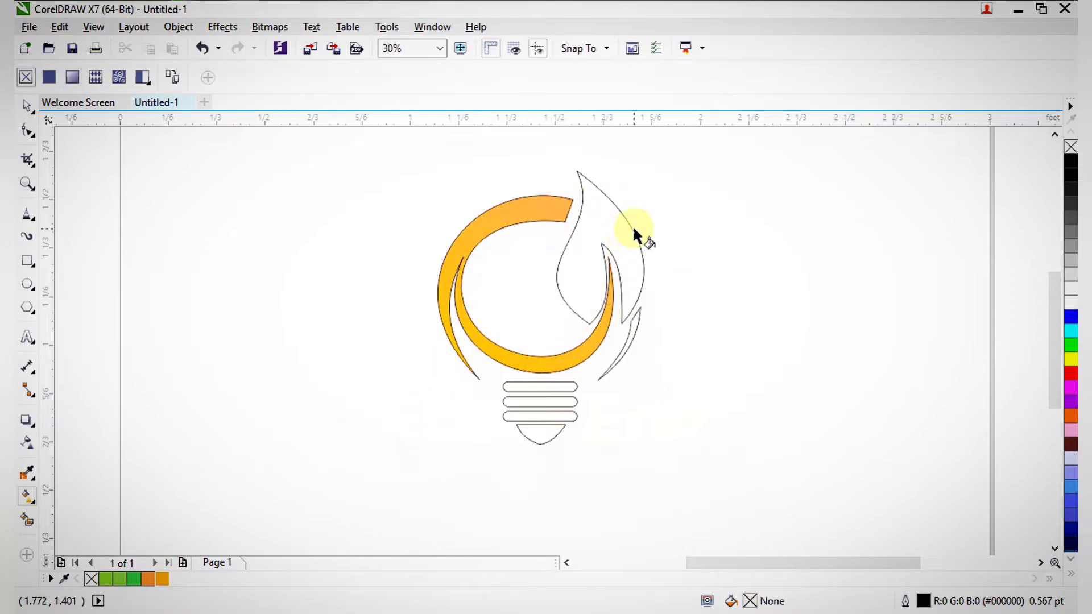
drag(601, 180, 574, 310)
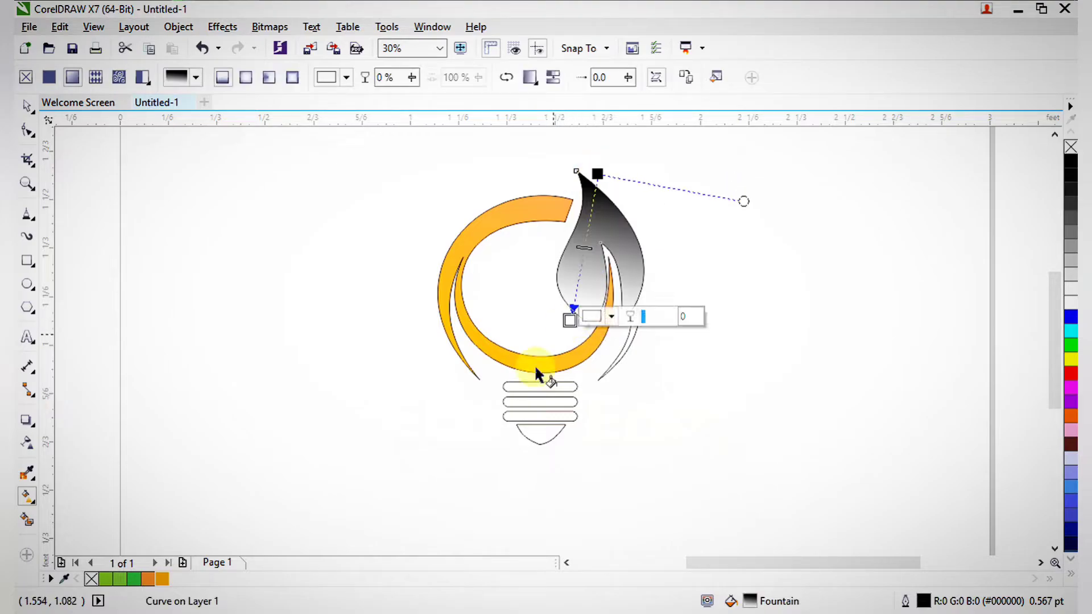
drag(476, 252, 632, 220)
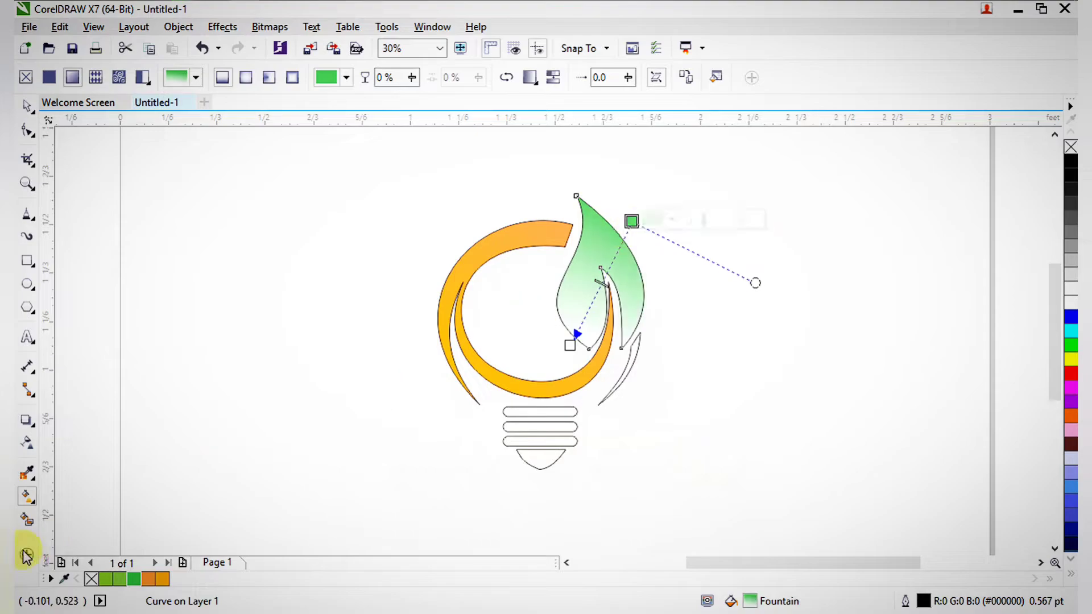
drag(106, 580, 571, 343)
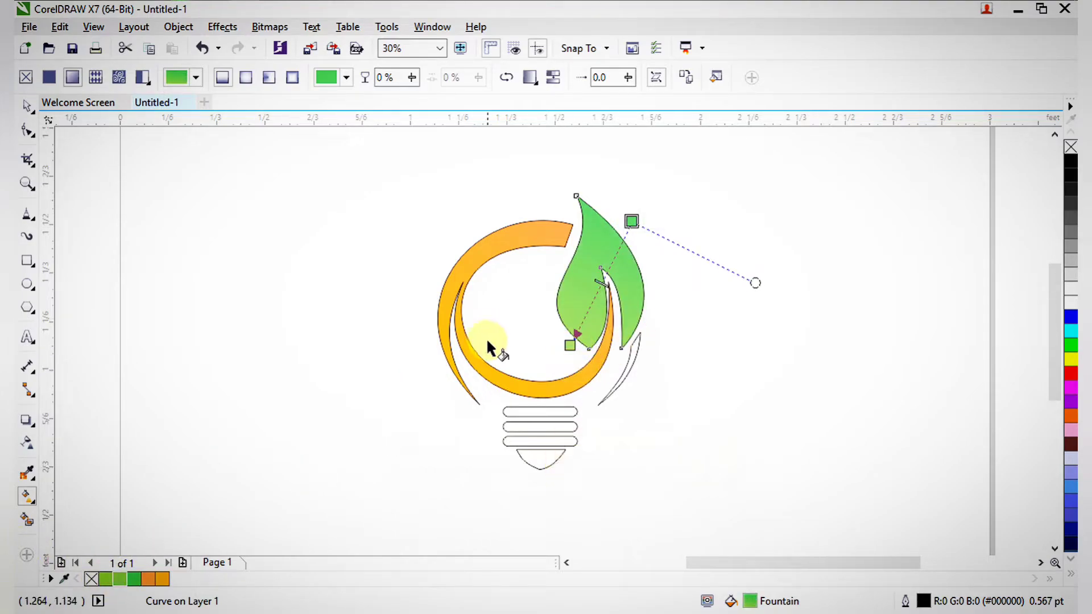
Select the three rounded bars of the bulb's base and fill them with the light orange from the document palette
click(533, 422)
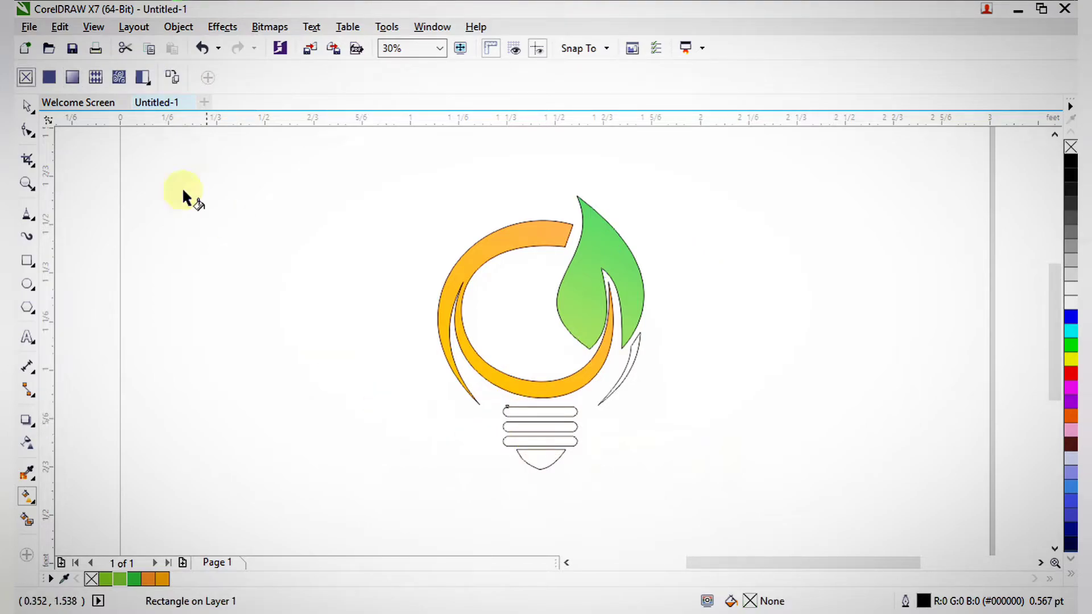
click(28, 108)
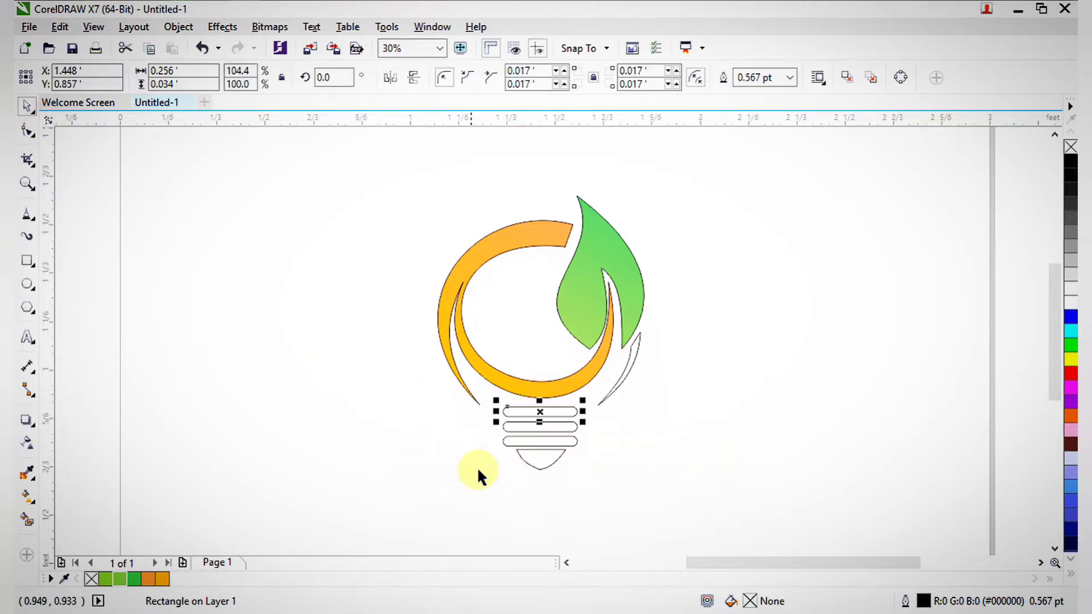
shift+click(513, 429)
shift+click(514, 442)
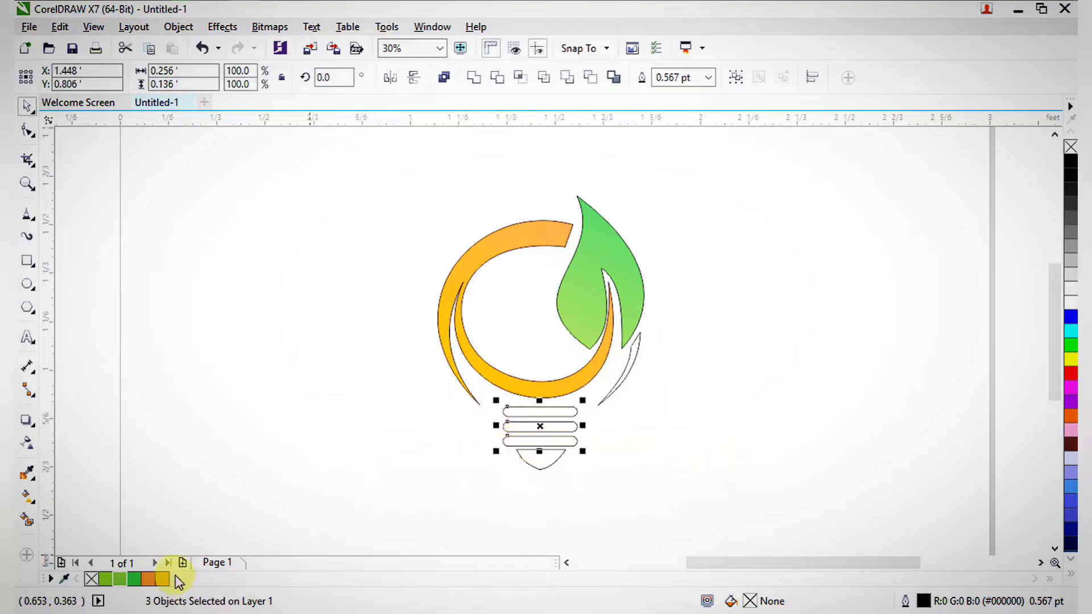
click(148, 579)
Fill the rounded bulb tip below the bars with yellow-orange from the document palette and deselect it
drag(263, 434, 596, 447)
click(217, 515)
click(162, 579)
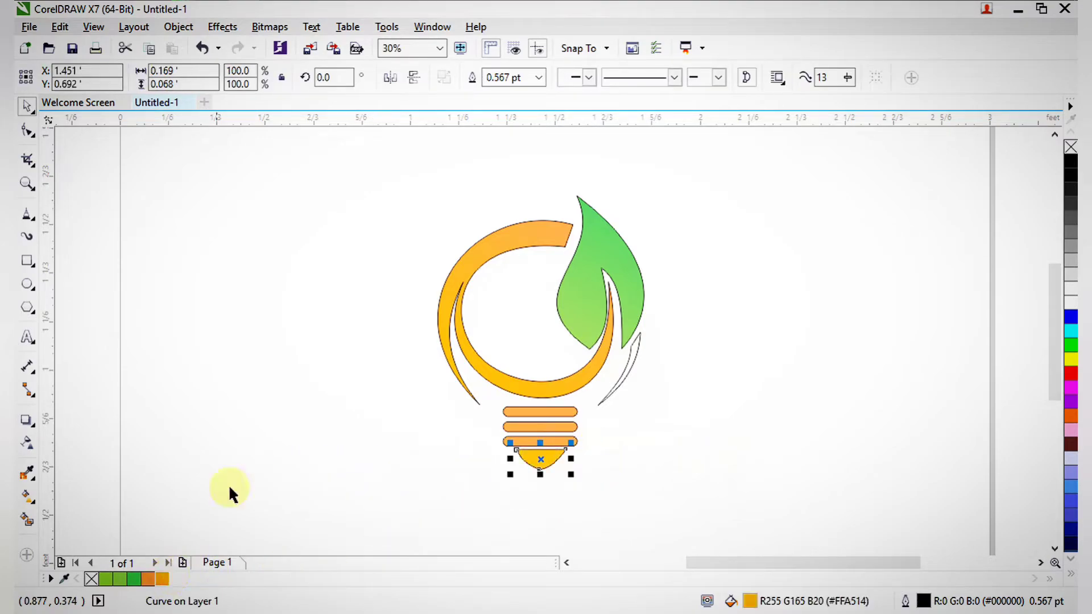
click(250, 464)
Try the whole logo without outlines, and undo the outline removal
scroll(311, 402, down, 1)
key(F2)
drag(291, 262, 538, 502)
key(F2)
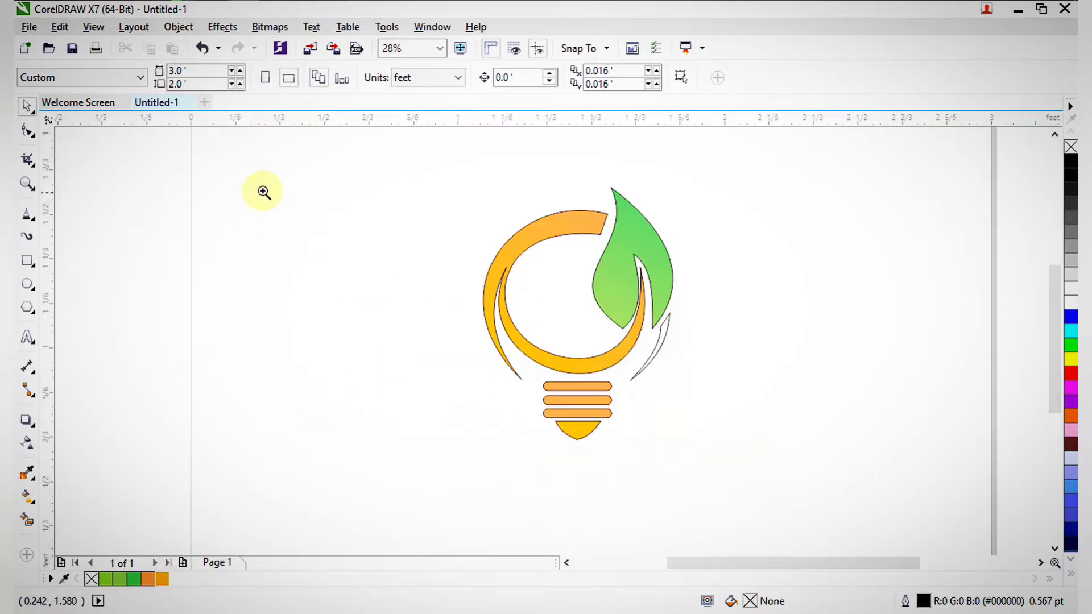
drag(259, 194, 705, 463)
scroll(565, 415, down, 2)
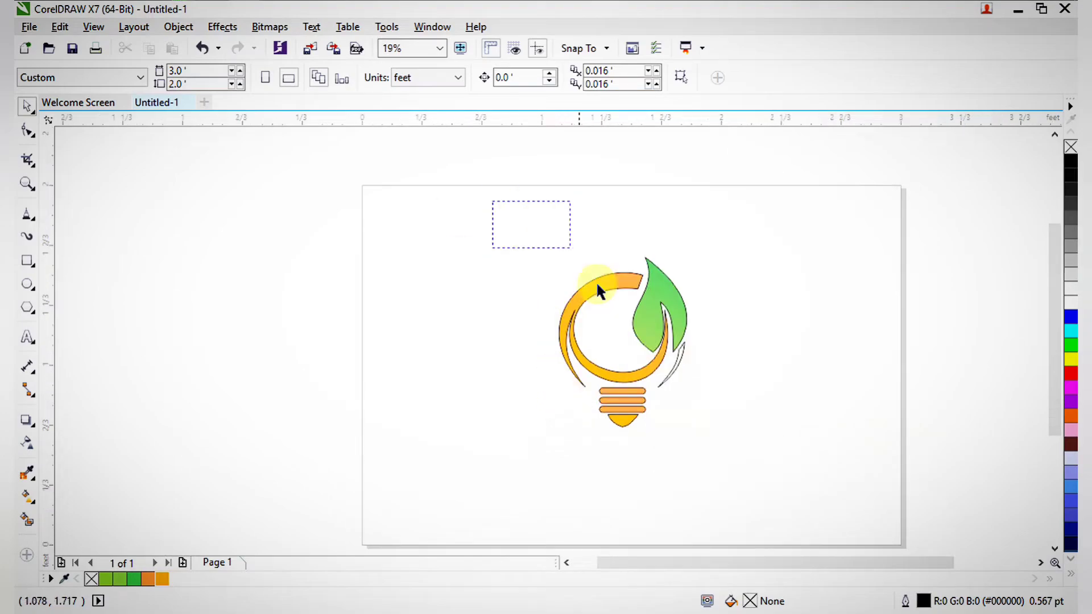
drag(597, 289, 749, 477)
right_click(1069, 149)
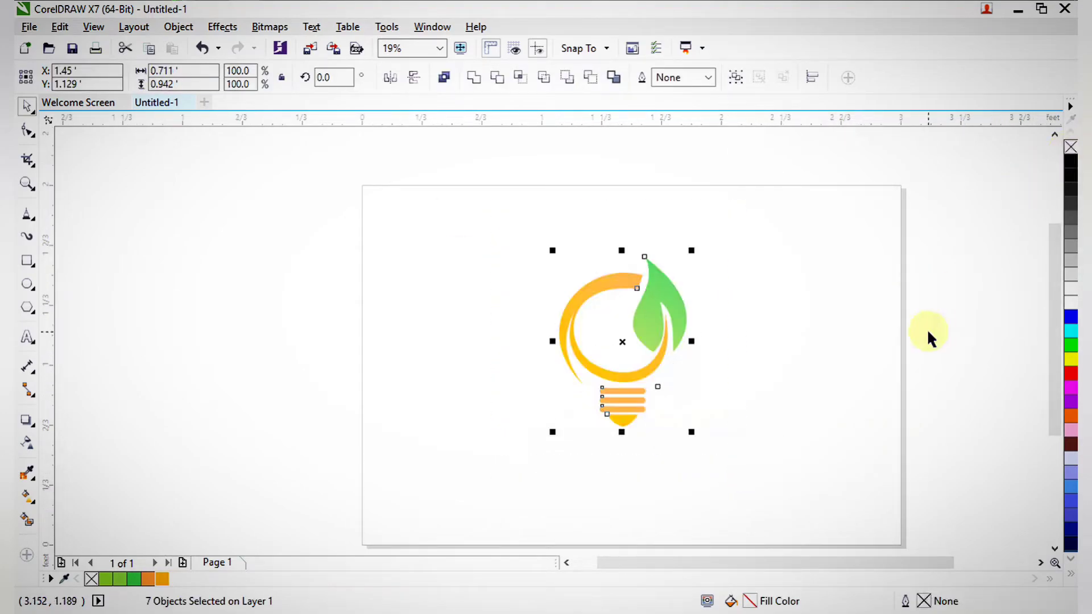
click(928, 334)
key(F2)
drag(543, 246, 691, 435)
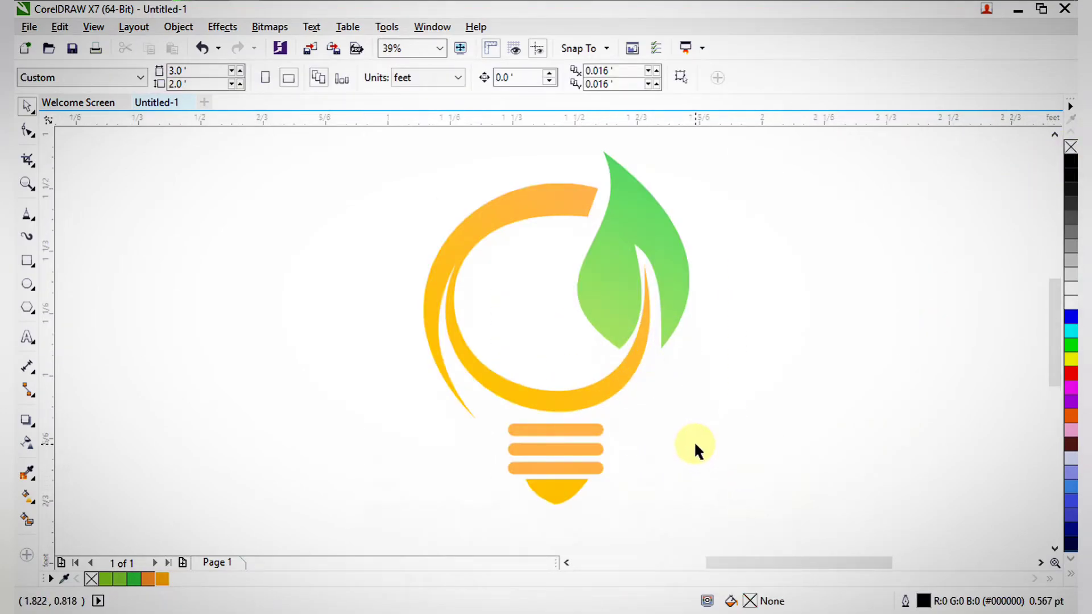
key(ctrl+z)
Apply a linear fountain fill to the unfilled curved sliver below the leaf, from yellow-orange at its upper end to orange at its lower tip
click(895, 444)
key(F2)
drag(601, 274, 741, 472)
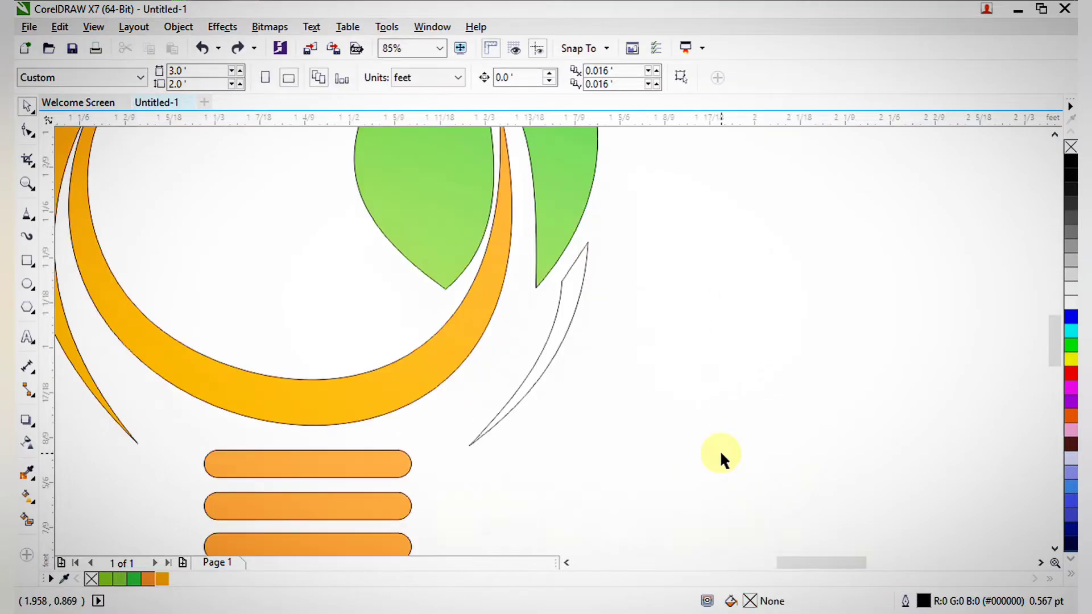
click(588, 252)
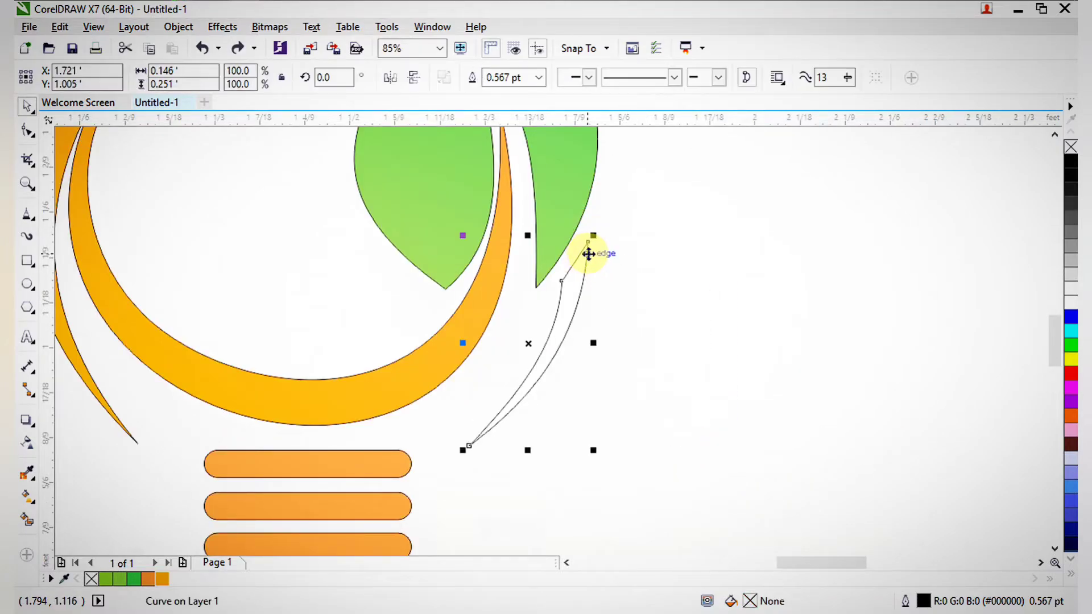
key(g)
drag(587, 249, 470, 444)
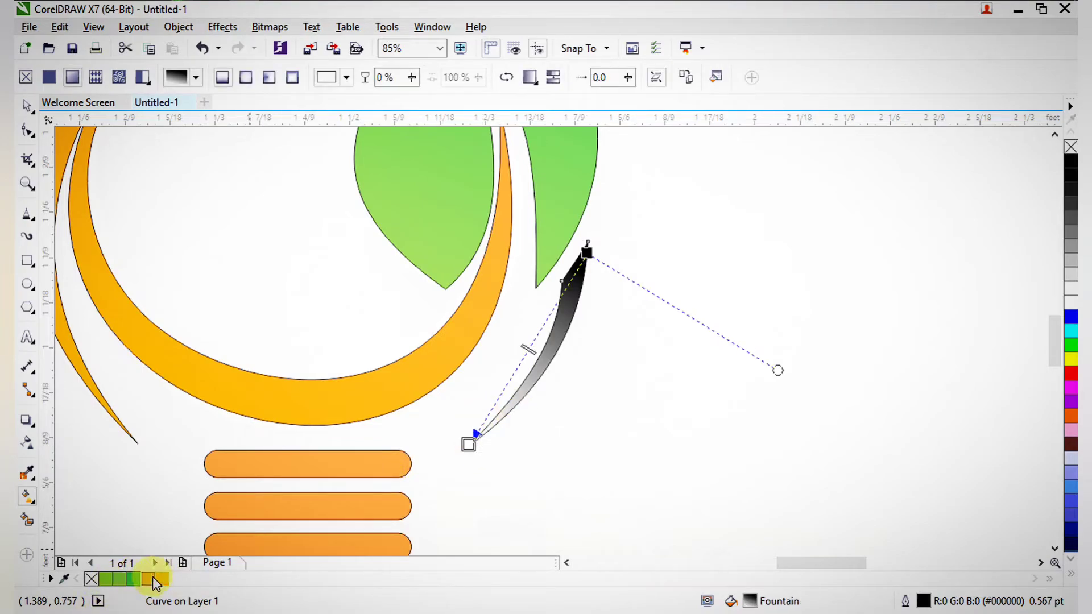
drag(475, 445, 473, 445)
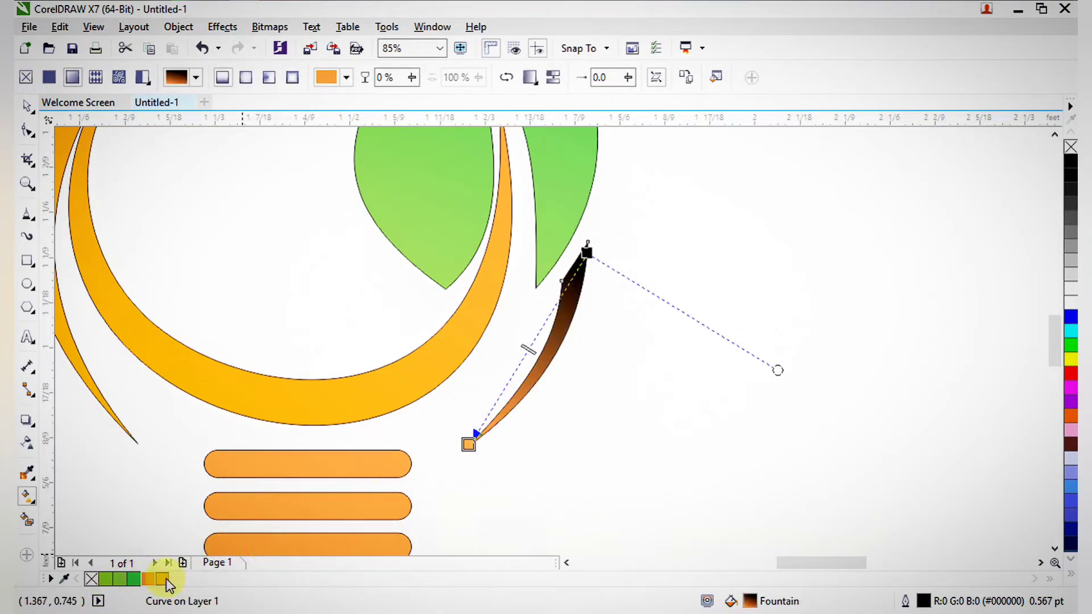
drag(164, 580, 587, 251)
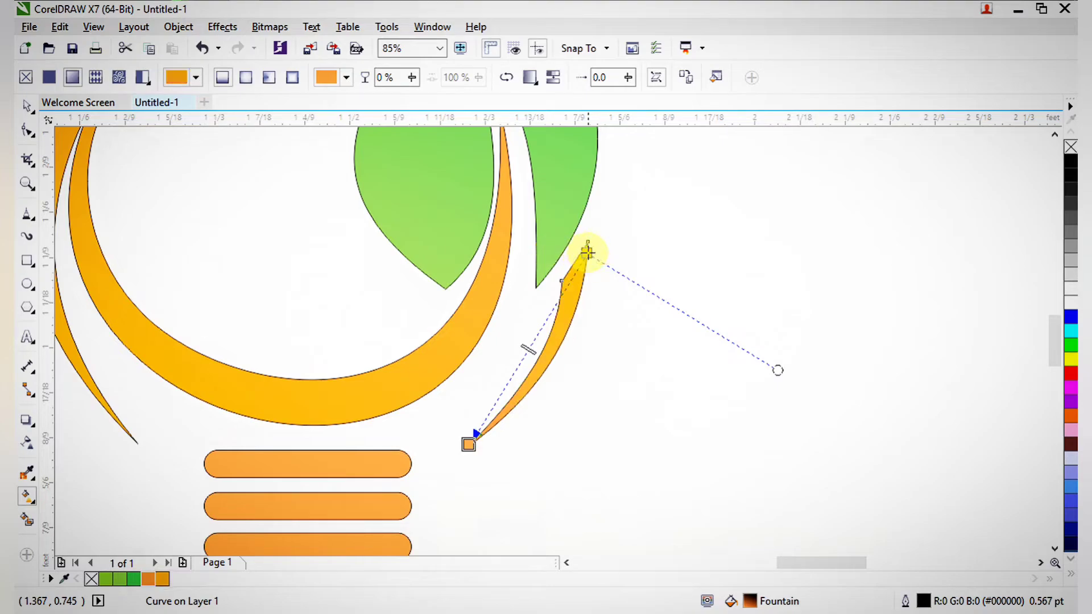
scroll(616, 366, down, 4)
click(792, 422)
Add artistic text beside the bulb with "Eco" on the first line and "Engy" on the second
key(F2)
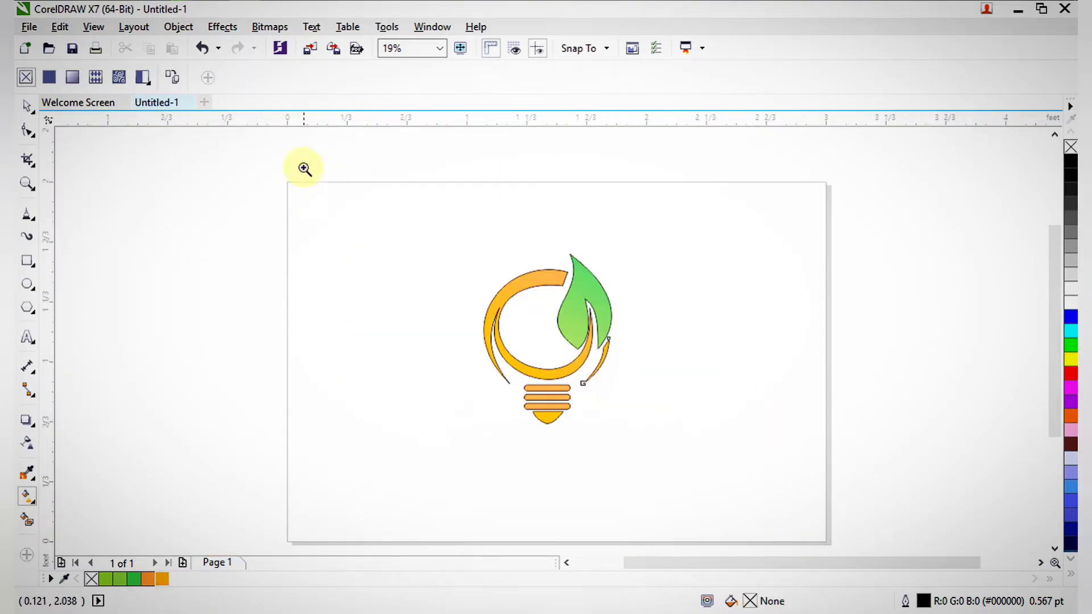
drag(303, 167, 668, 534)
click(24, 114)
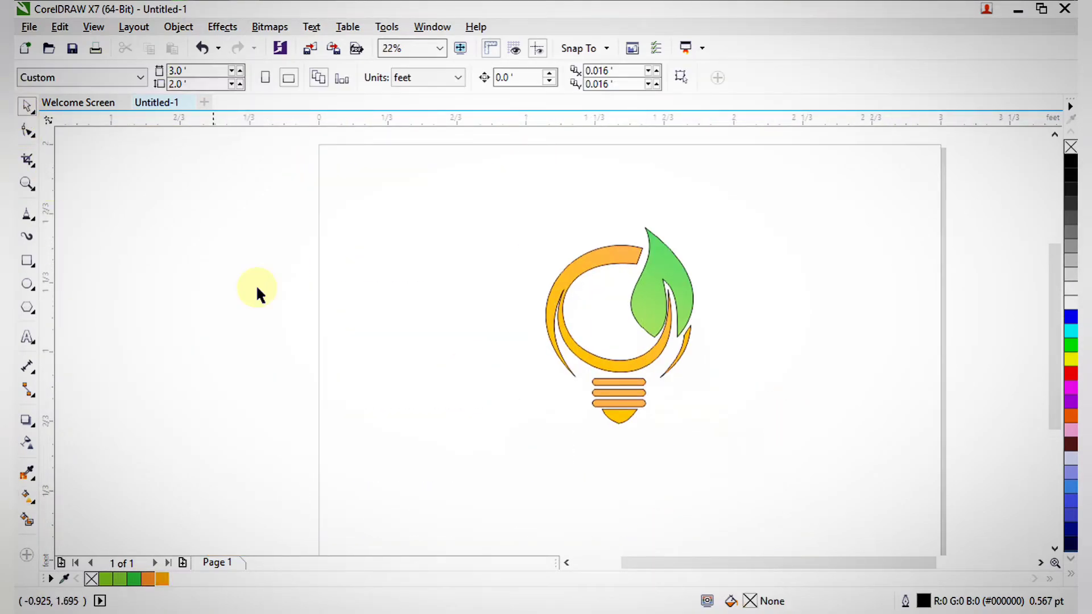
key(F2)
drag(400, 210, 858, 541)
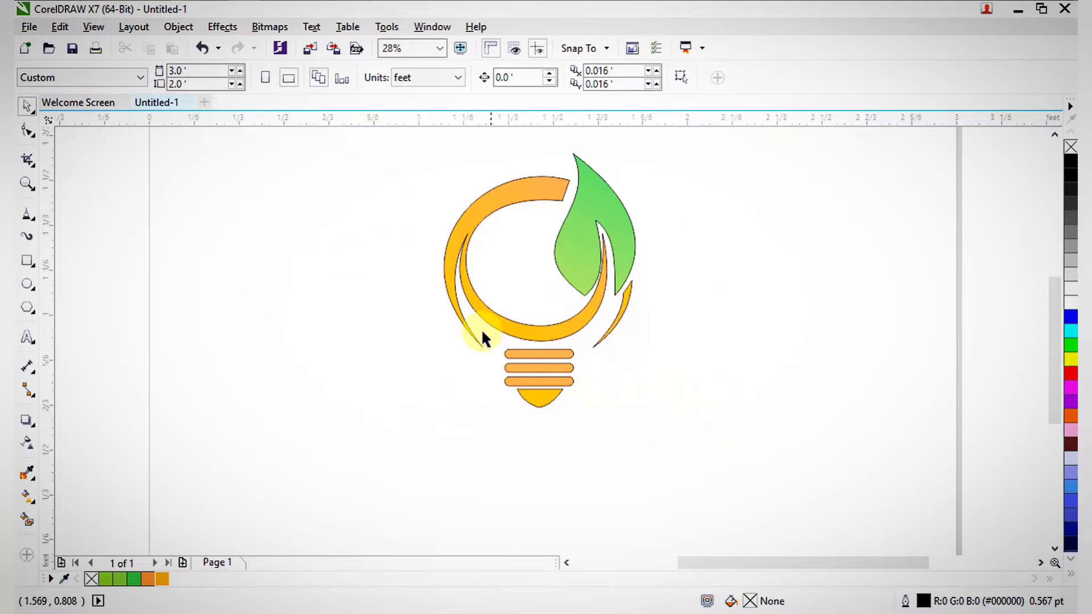
click(28, 338)
click(147, 370)
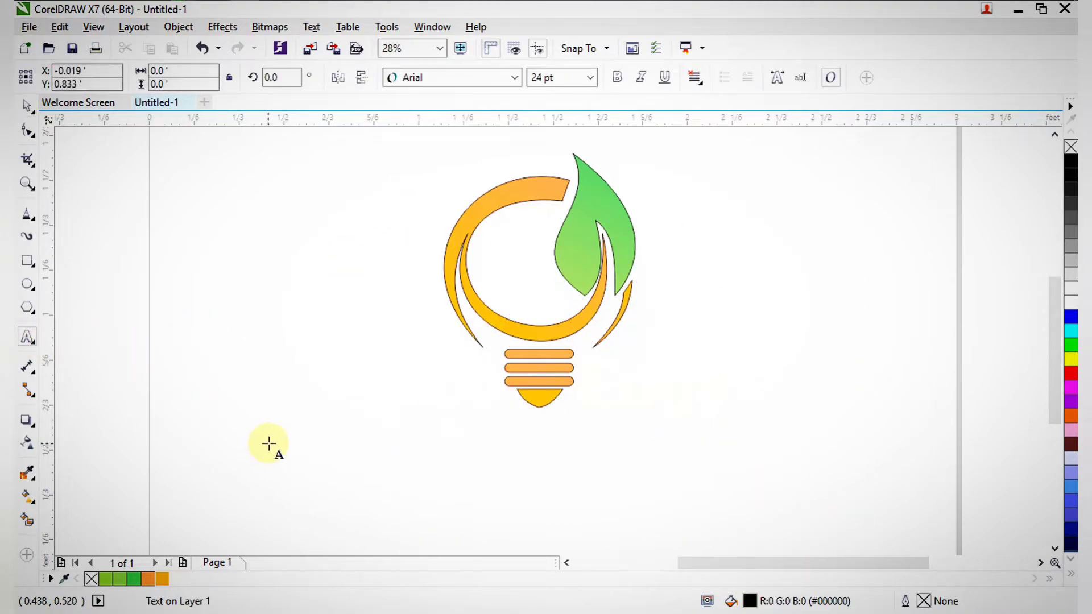
text(Engy)
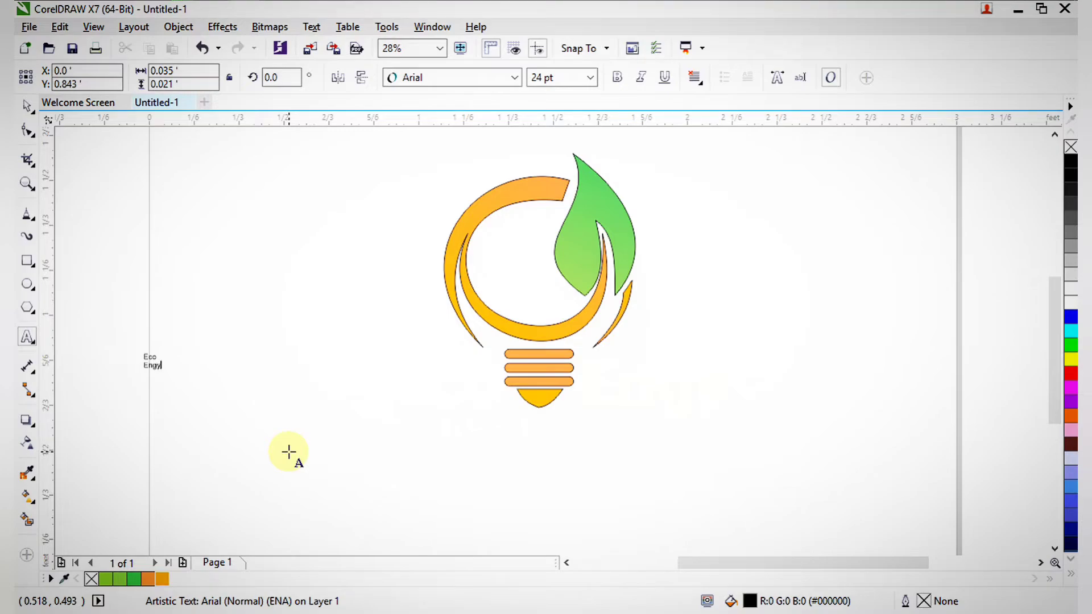
key(Escape)
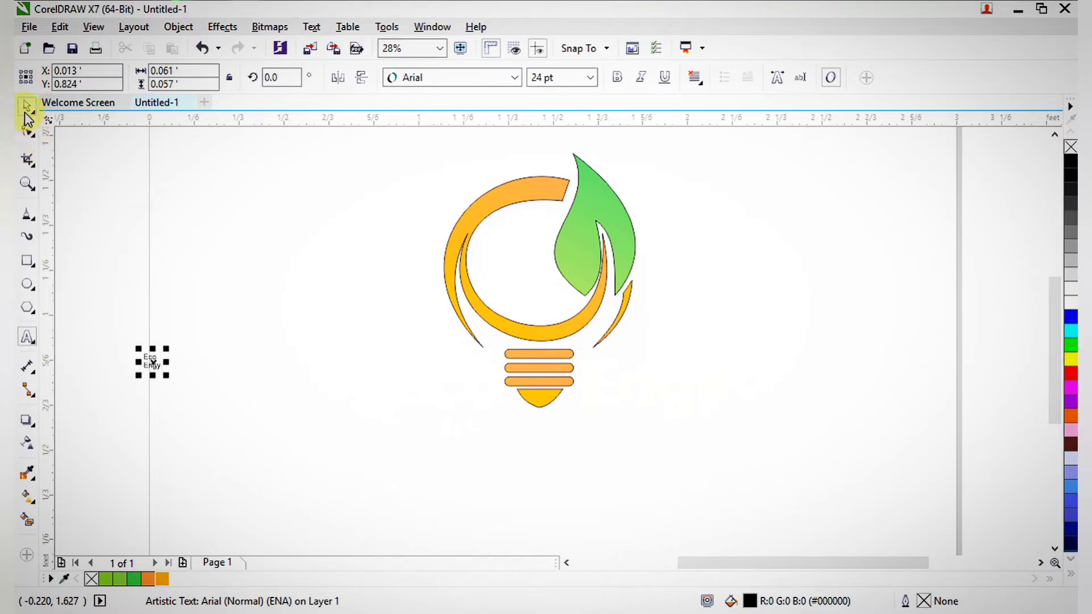
Enlarge the text to about 309 pt beside the bulb and set its font to Arial Black
drag(166, 376, 263, 466)
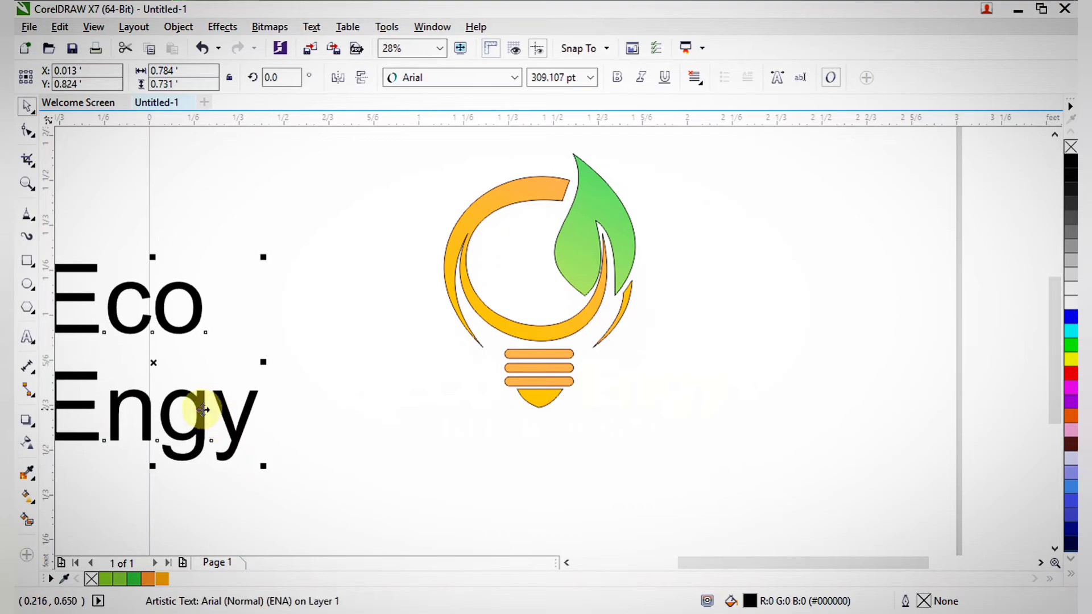
drag(203, 409, 310, 421)
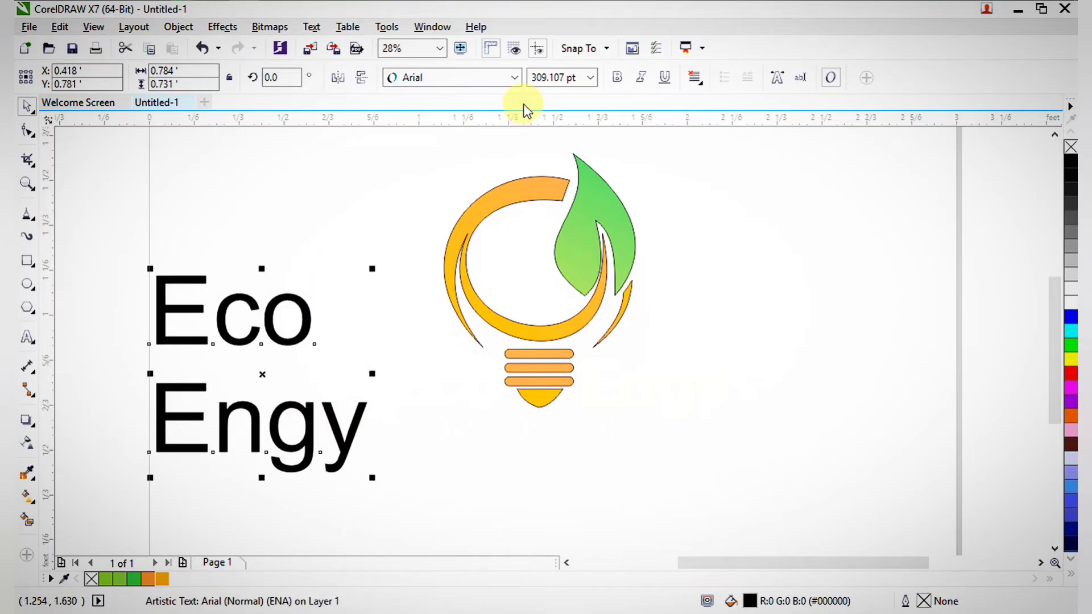
click(490, 84)
mouse_move(484, 120)
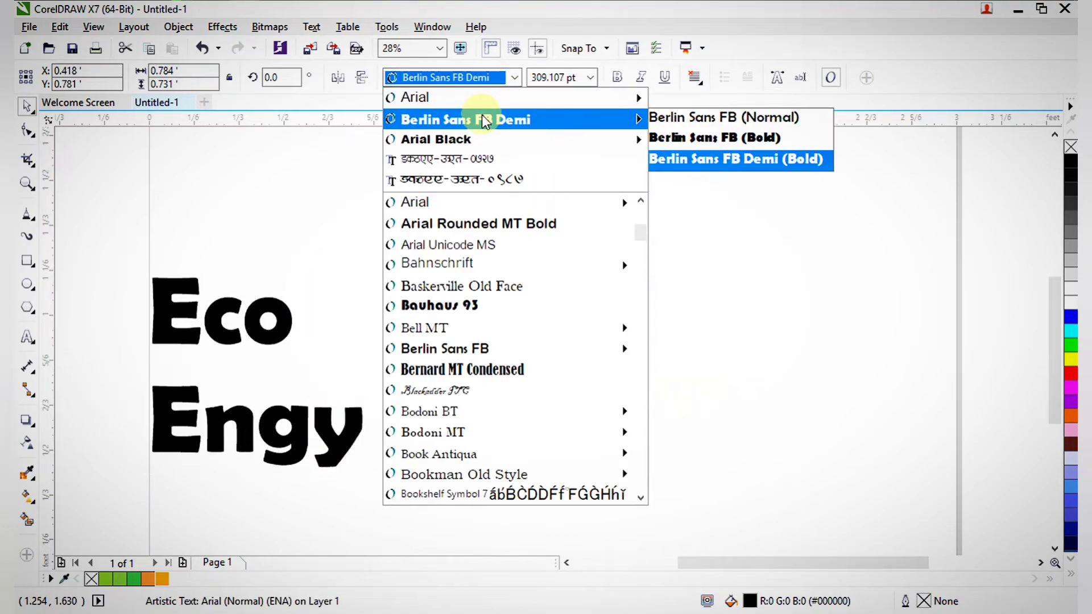
click(474, 139)
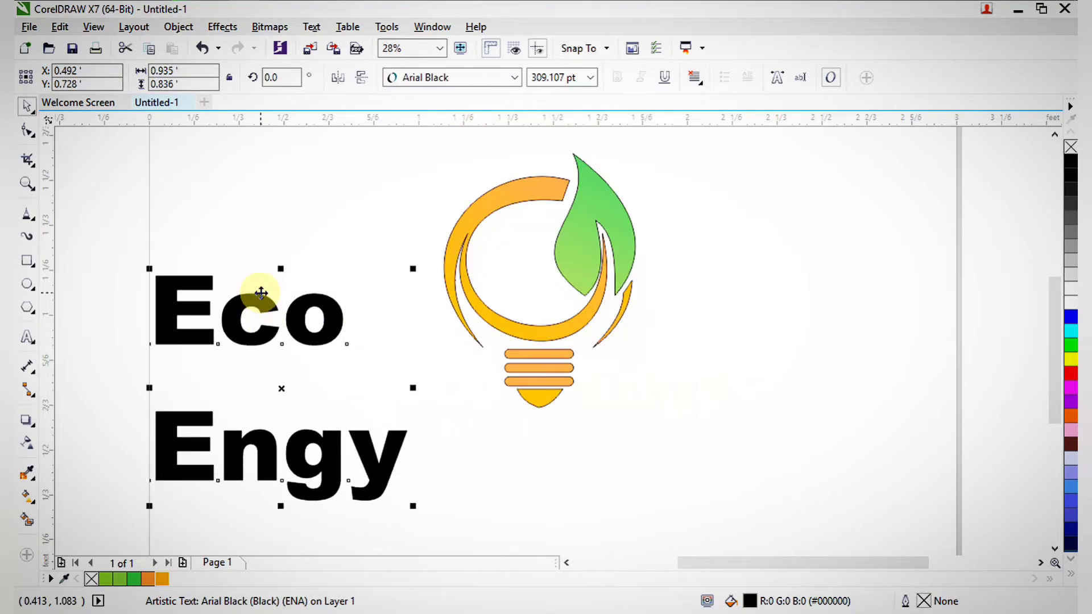
right_click(315, 435)
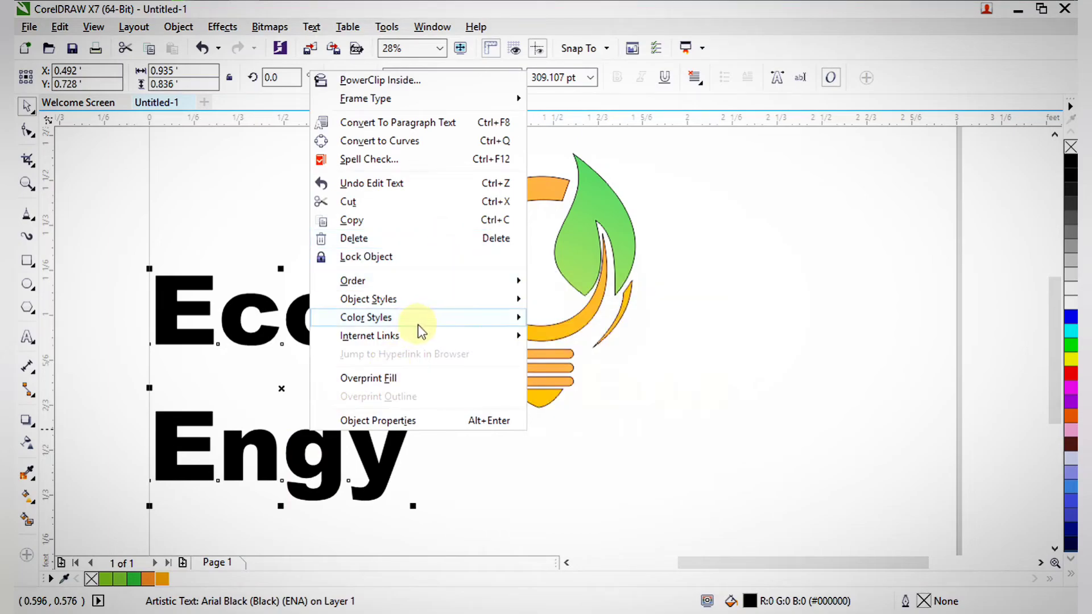
click(391, 467)
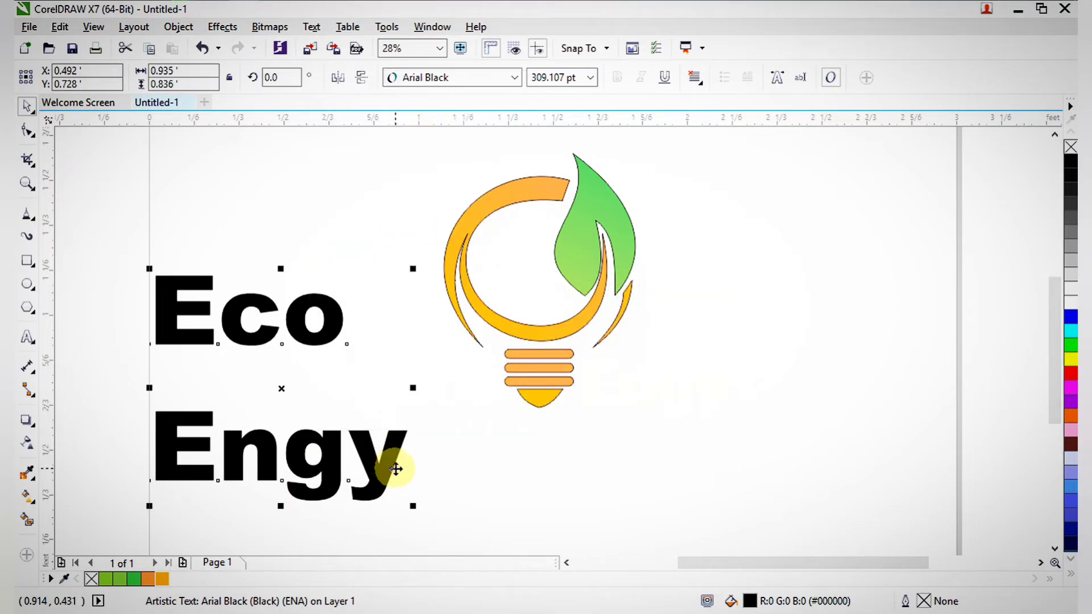
right_click(394, 468)
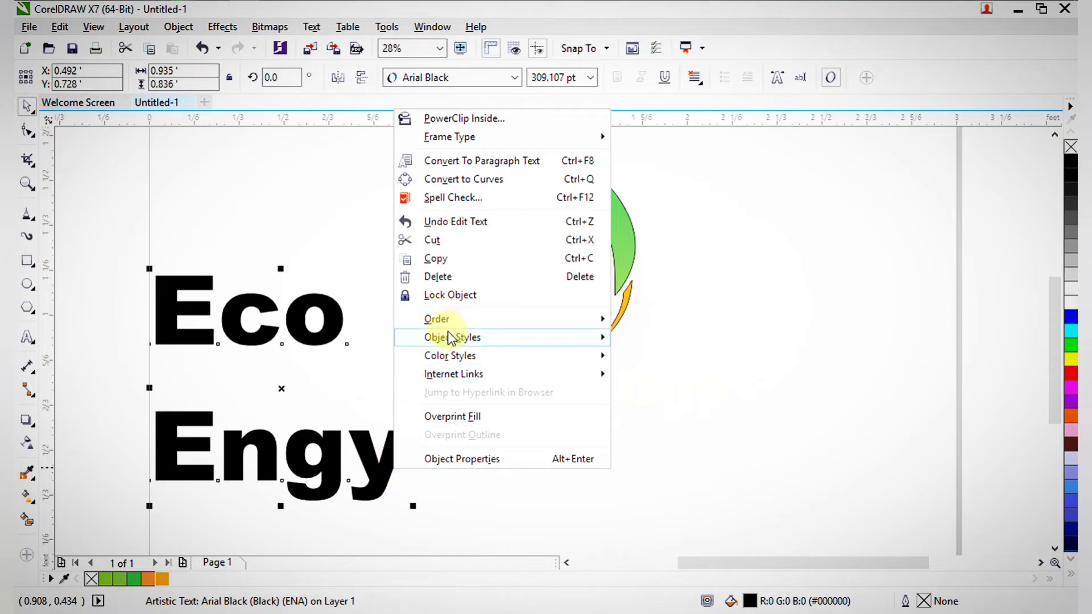
mouse_move(449, 336)
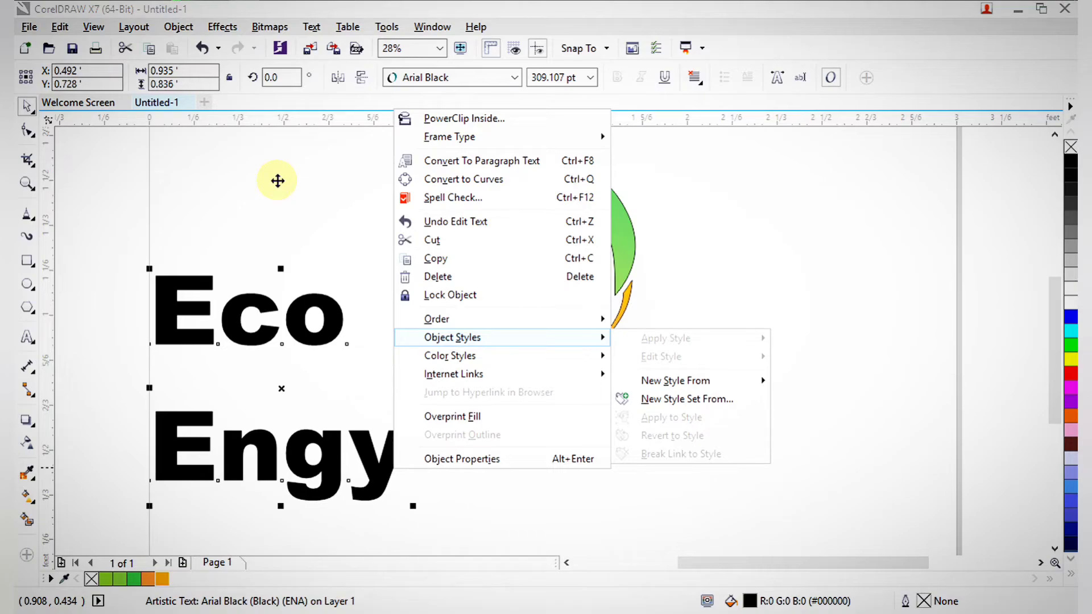
click(278, 181)
click(137, 27)
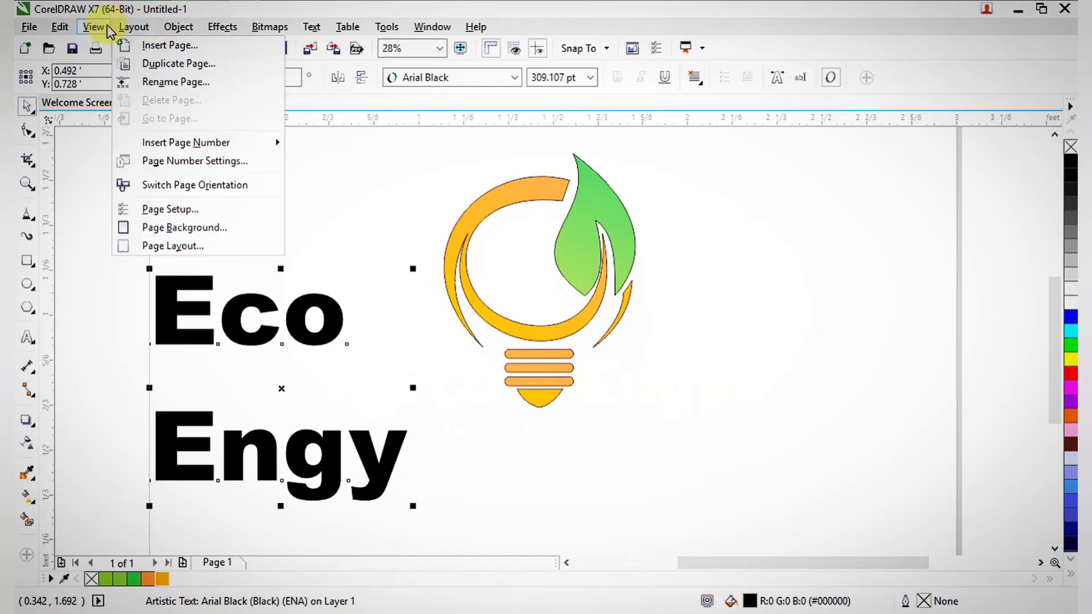
mouse_move(109, 30)
mouse_move(61, 28)
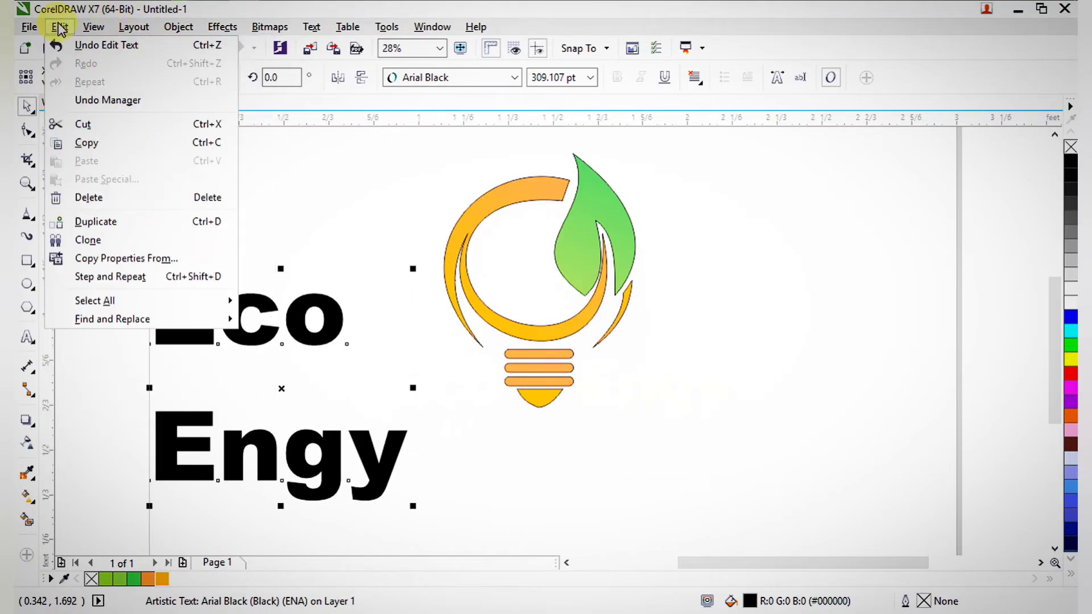
mouse_move(219, 30)
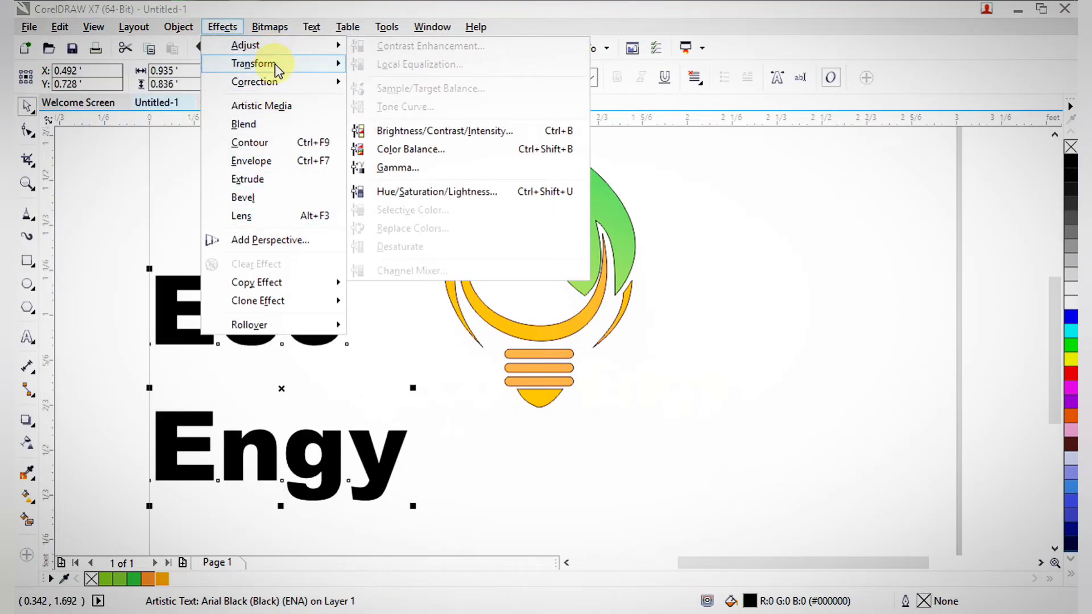
mouse_move(274, 63)
click(175, 143)
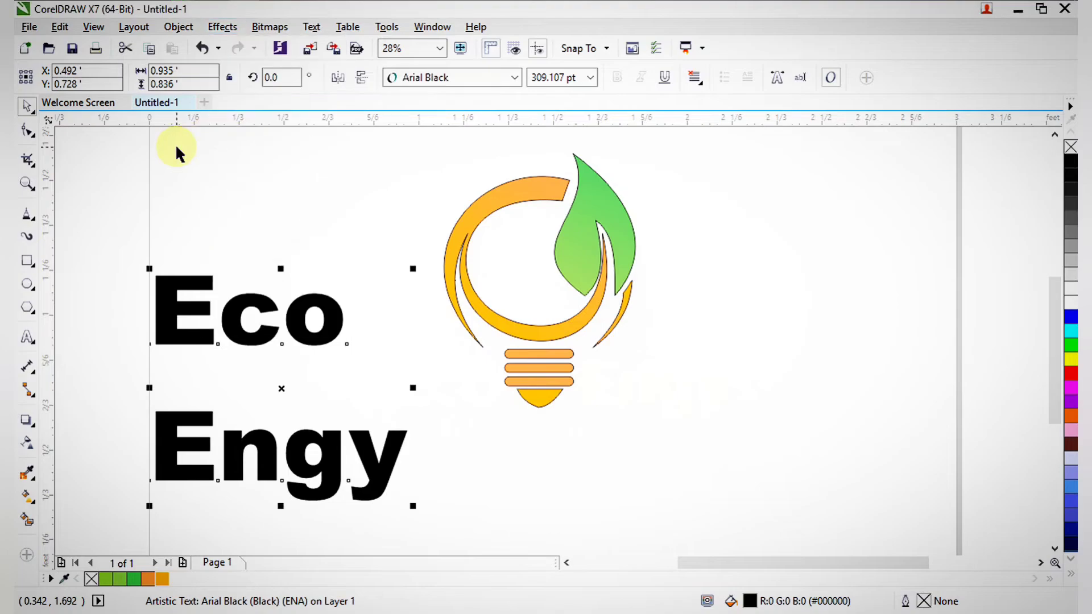
Break the text apart into separate lines, and shrink "Eco" to about 101 pt close to the bulb's base
key(ctrl+k)
click(270, 284)
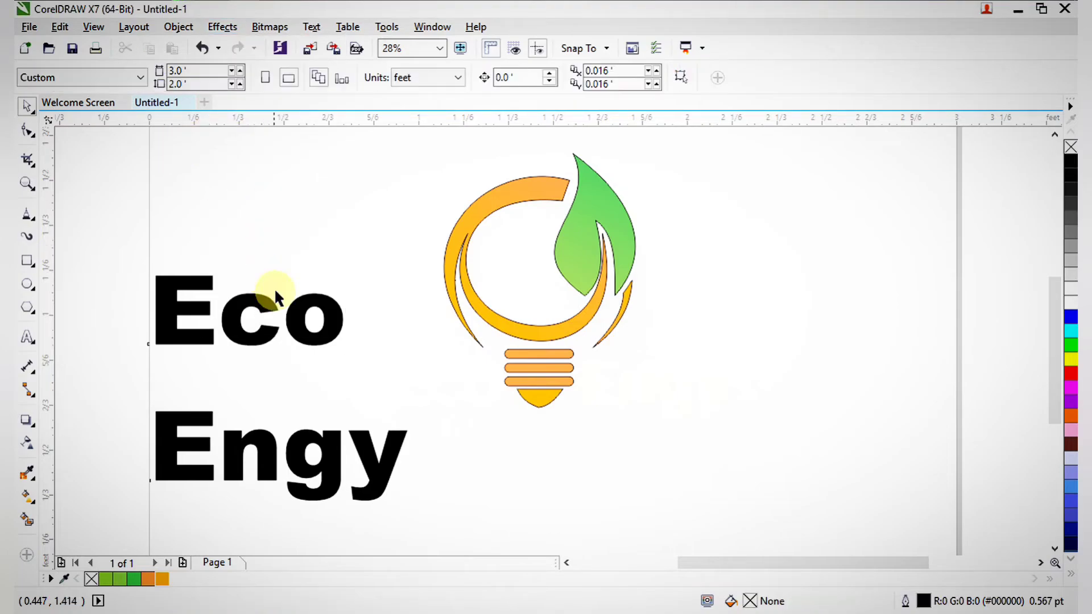
scroll(282, 288, down, 4)
drag(205, 239, 370, 417)
drag(335, 274, 651, 434)
drag(562, 276, 696, 333)
drag(516, 251, 663, 310)
key(z)
click(732, 358)
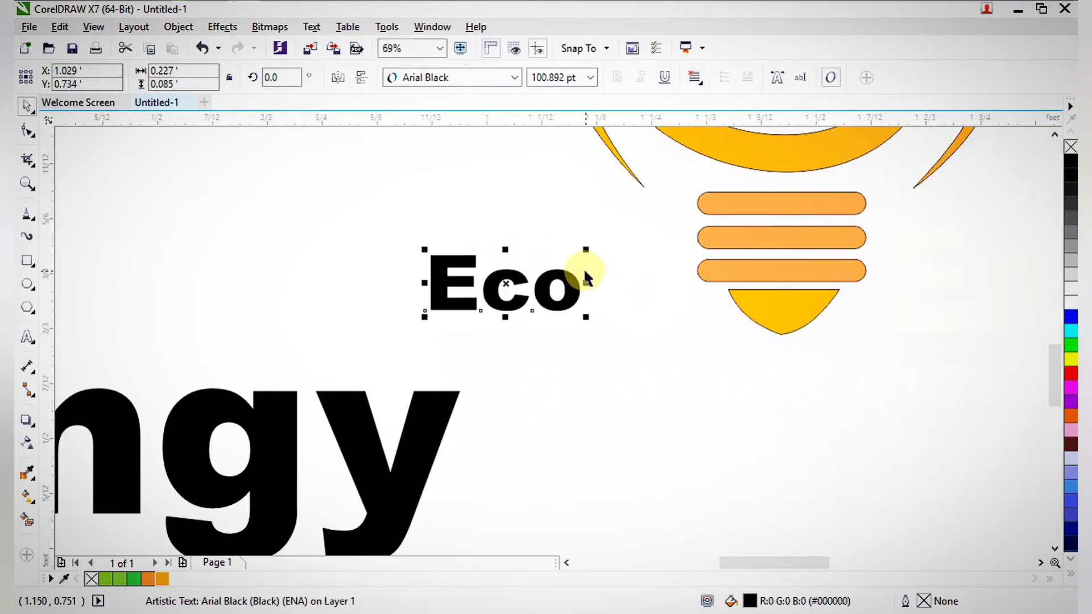
Enlarge "Eco" to about 177 pt and place it directly to the left of the bulb's base bars
drag(587, 250, 691, 214)
drag(578, 297, 581, 320)
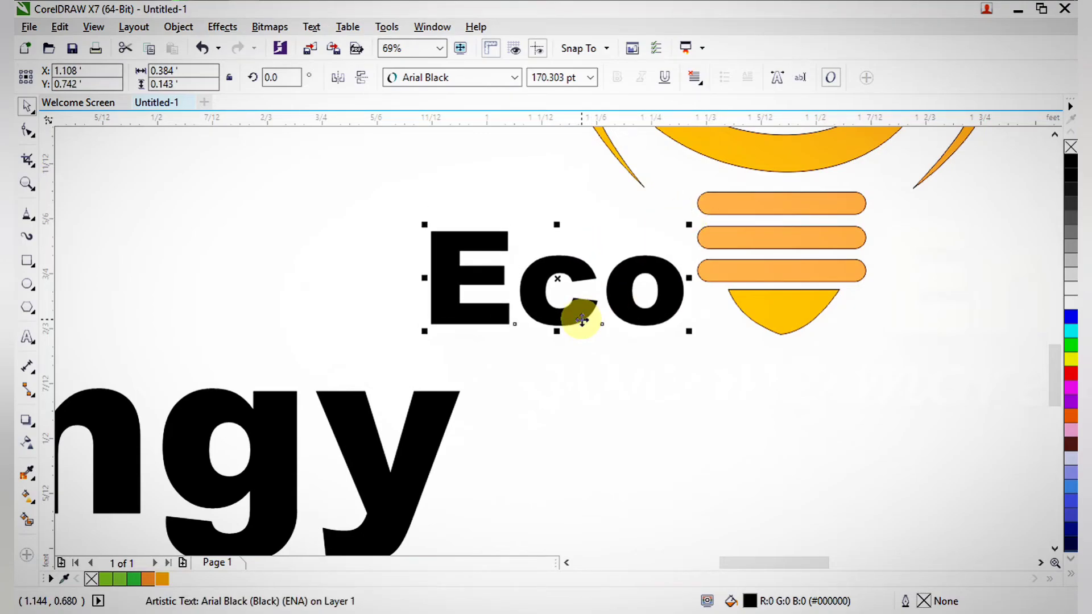
mouse_move(690, 225)
mouse_down()
mouse_move(695, 217)
mouse_move(692, 237)
mouse_up()
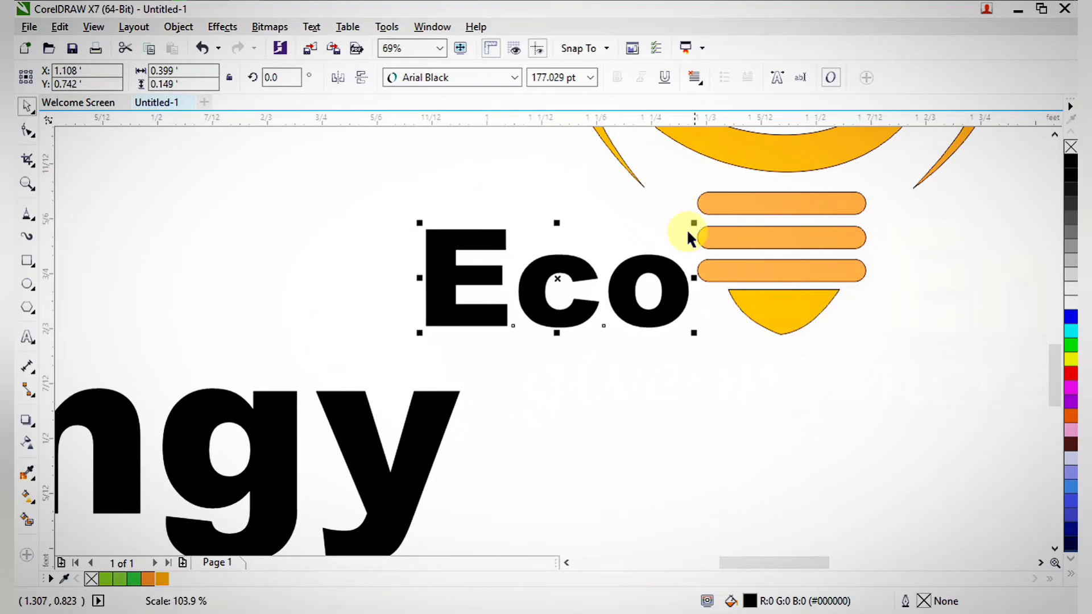
Nudge "Eco" slightly up and closer to the bulb's base bars
drag(576, 291, 584, 268)
scroll(585, 267, down, 2)
key(F2)
drag(485, 217, 753, 391)
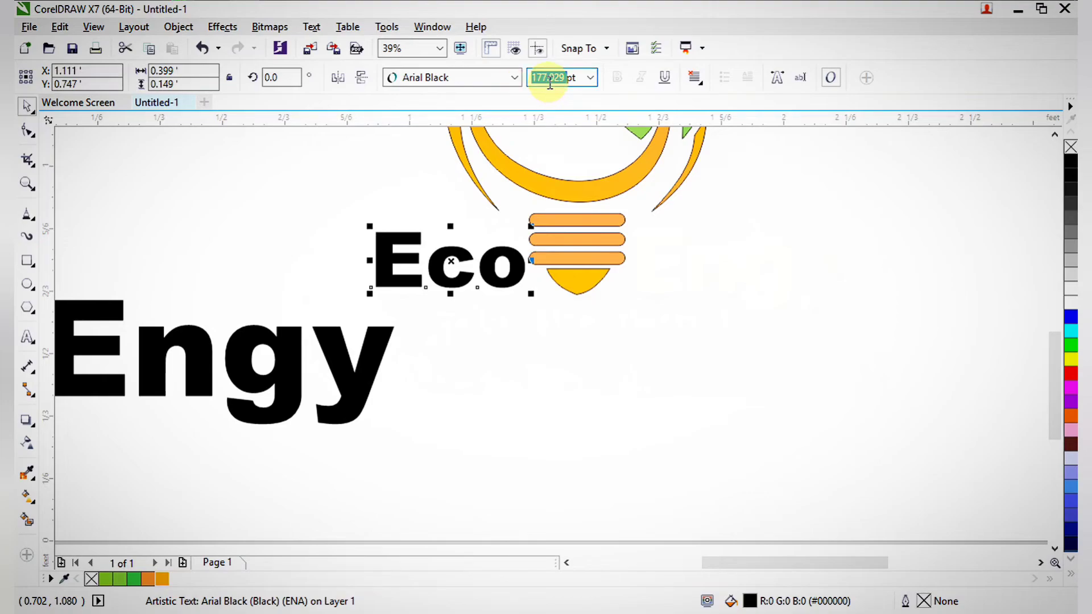
Set "Engy" to 177.029 pt and place it directly to the right of the bulb's base, level with "Eco"
click(361, 366)
drag(568, 78, 467, 86)
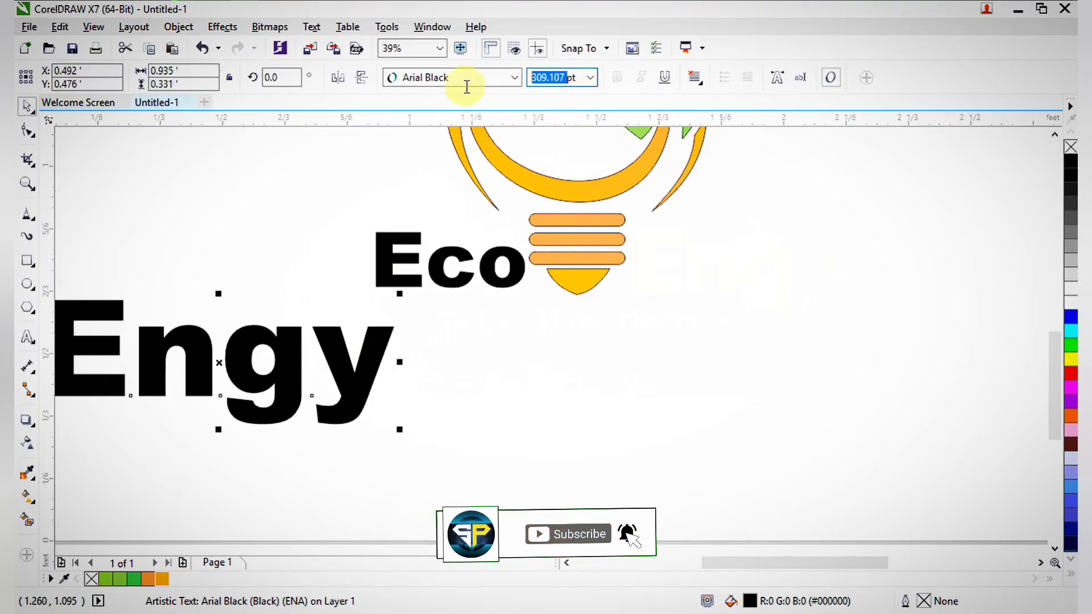
text(177.029)
key(Return)
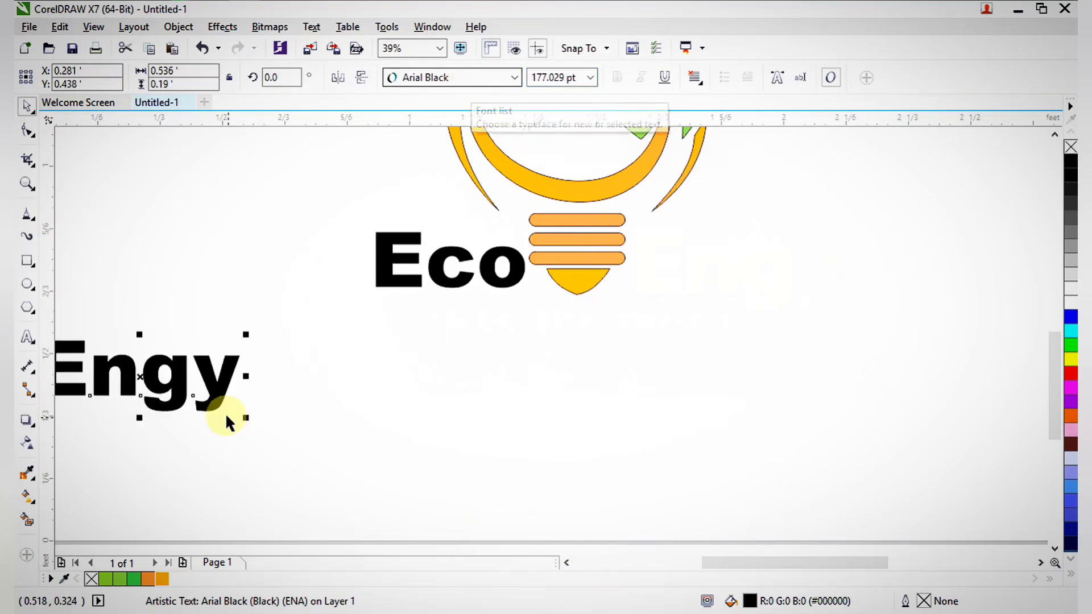
drag(217, 384, 817, 278)
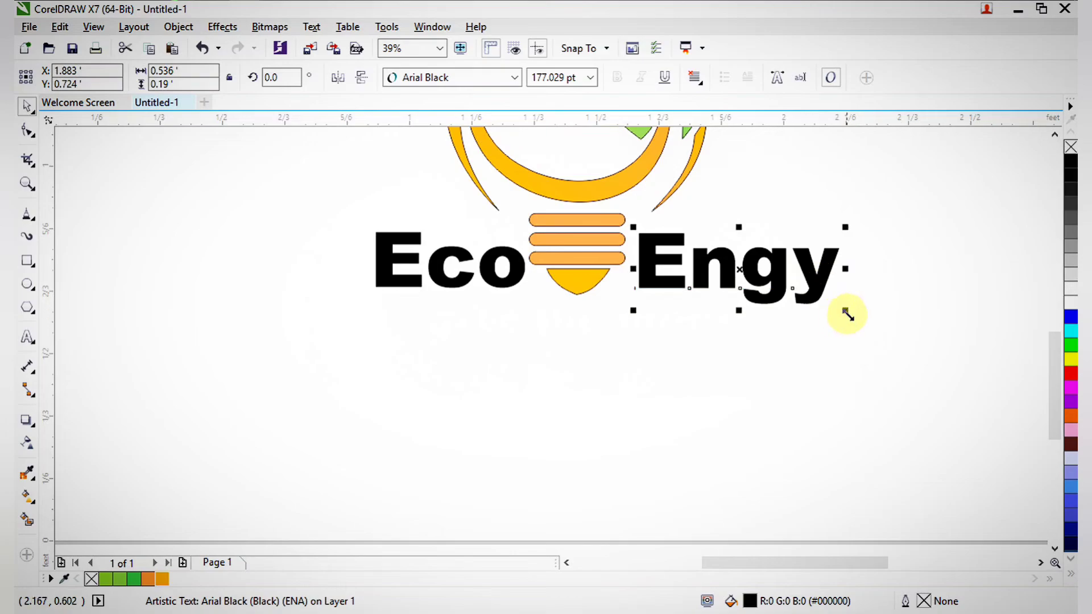
Fill "Engy" with the leaf's green (#57CB5C) and "Eco" with the light orange of the base bars
click(922, 348)
scroll(703, 278, down, 2)
drag(485, 173, 792, 324)
click(653, 390)
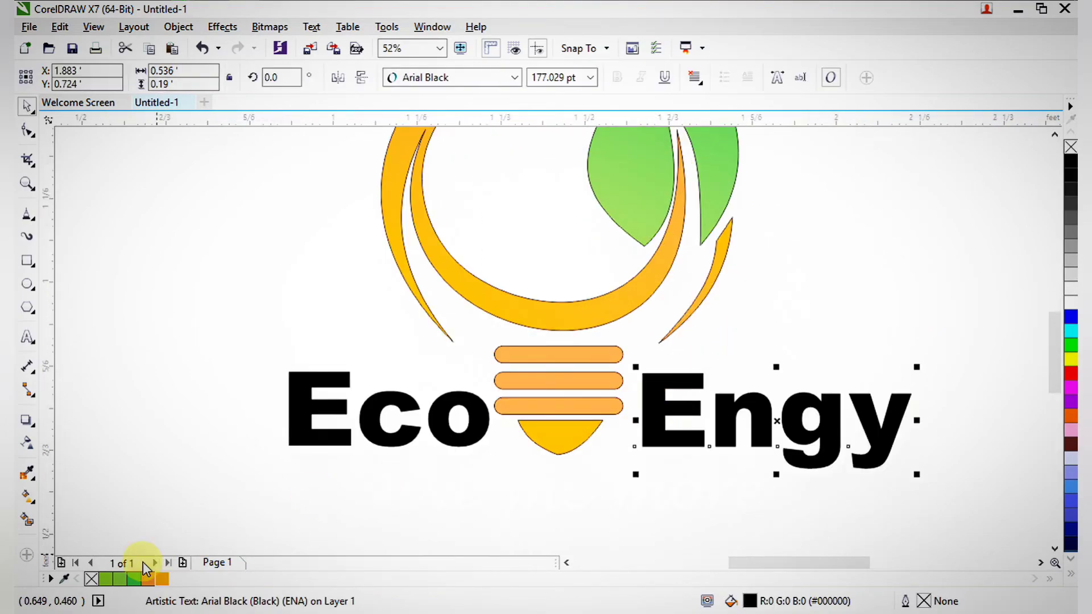
click(135, 579)
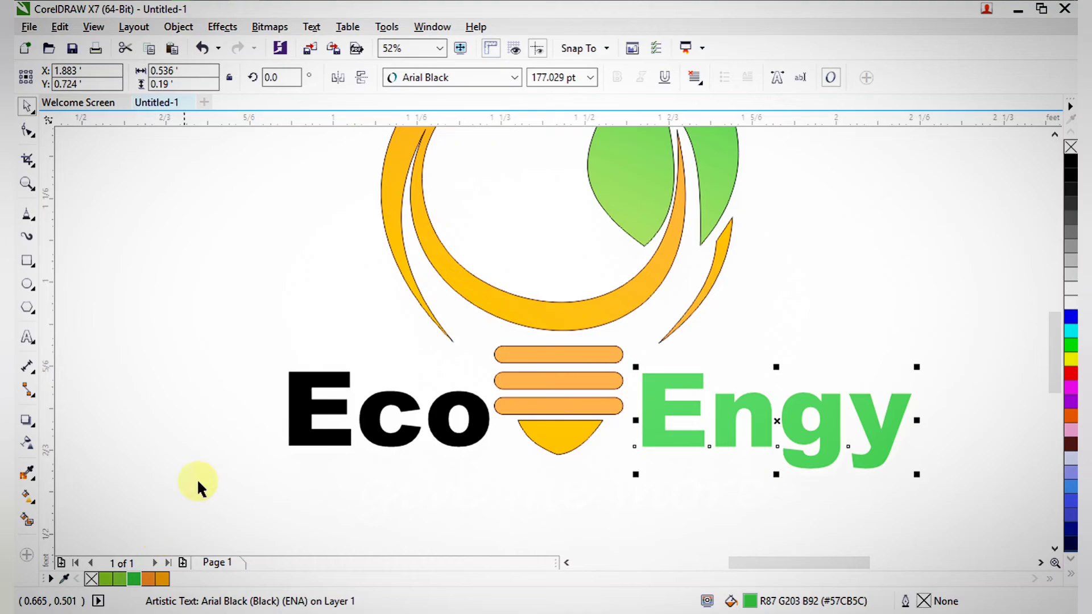
click(307, 445)
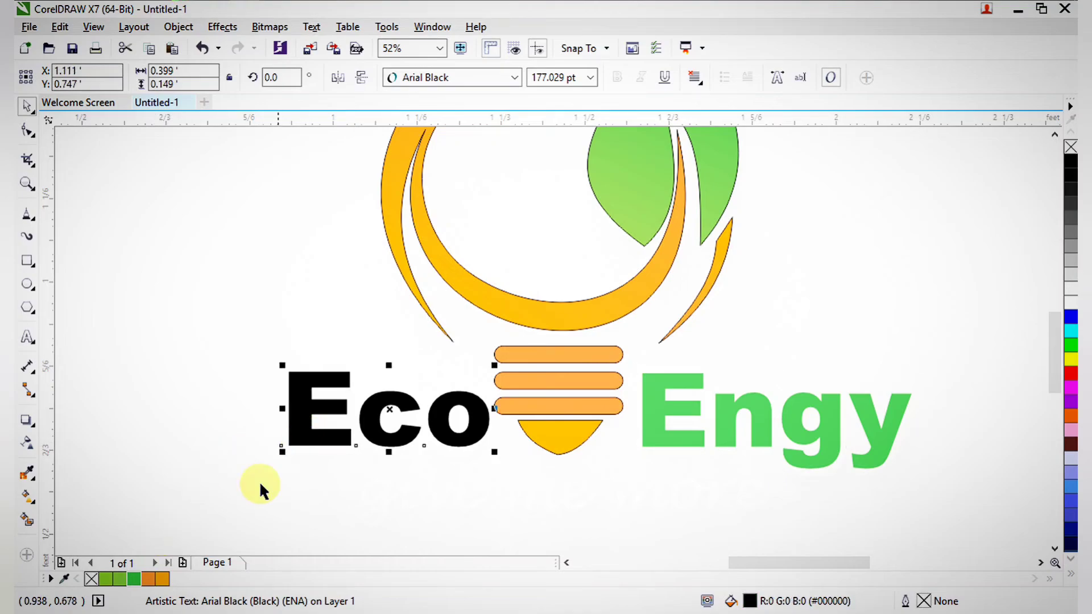
click(150, 578)
click(121, 413)
Remove the outlines from all bulb, leaf, base and text objects of the logo
scroll(351, 415, down, 2)
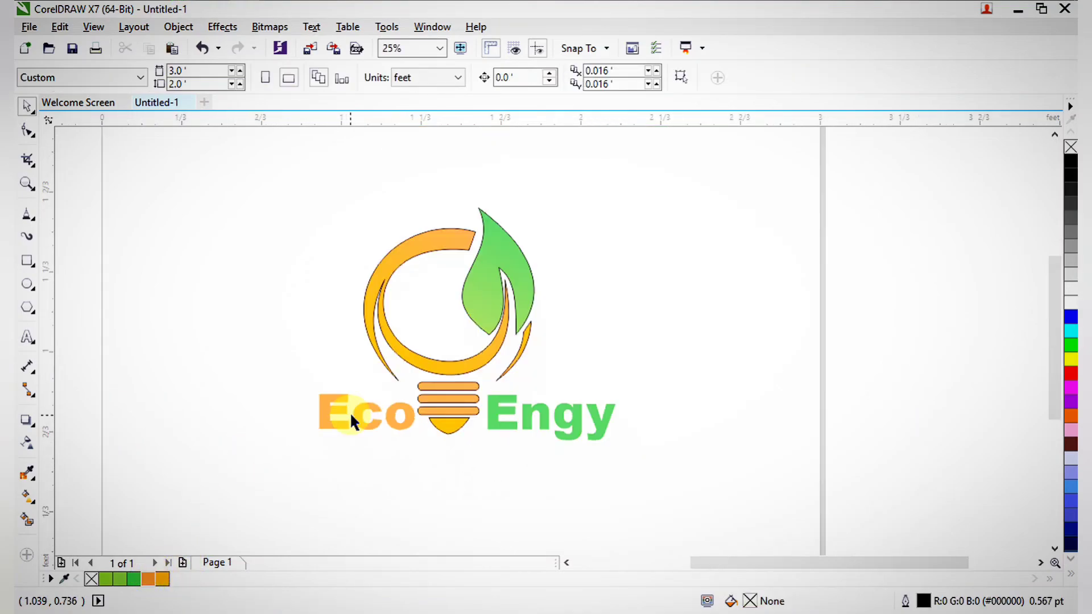
key(F2)
drag(227, 168, 703, 539)
drag(780, 523, 312, 150)
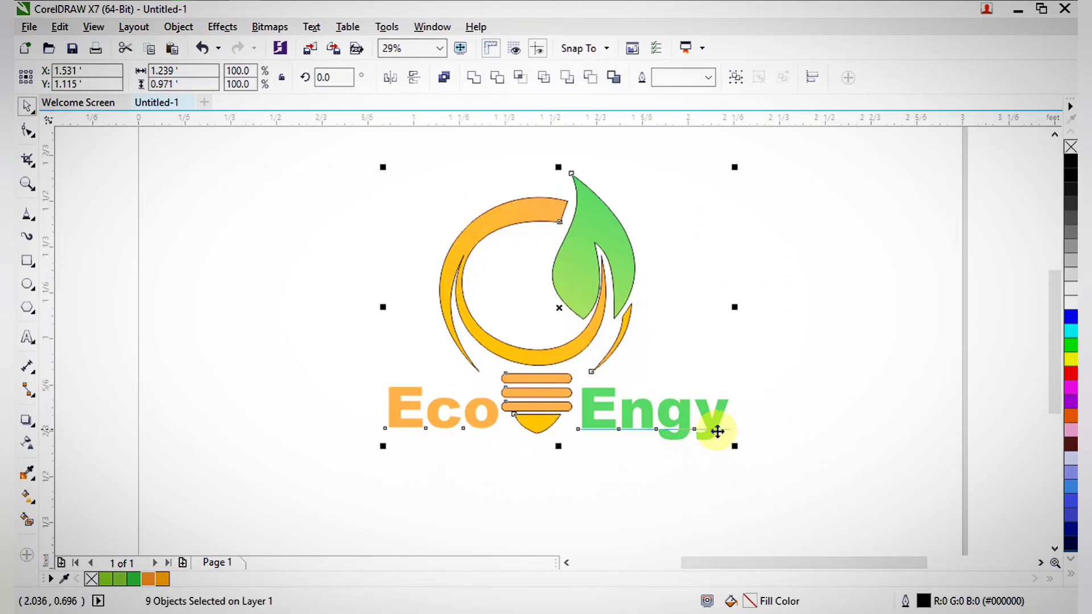
right_click(1071, 148)
click(931, 314)
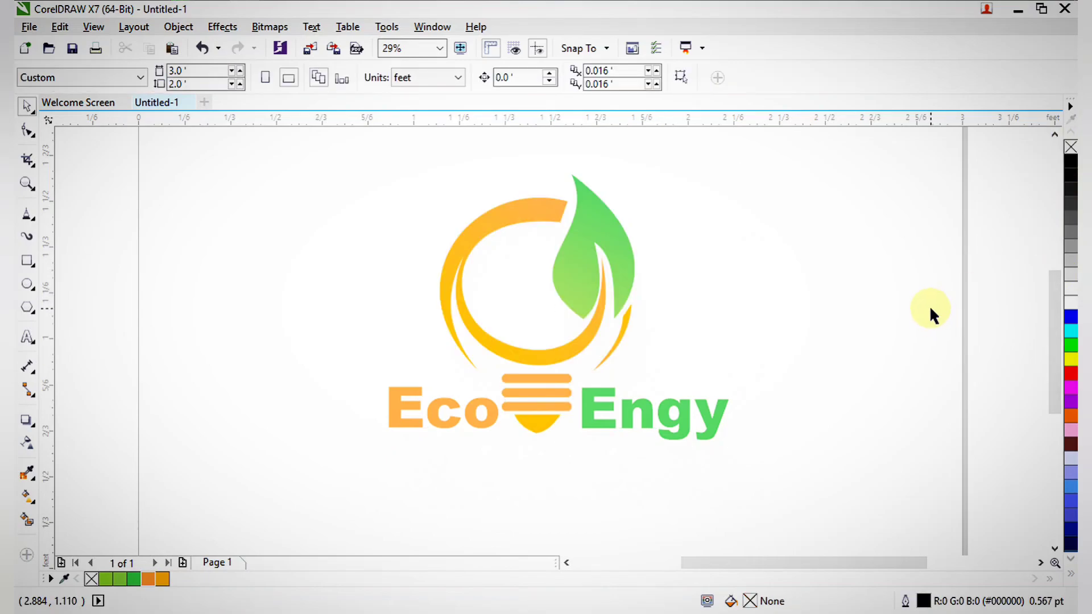
Draw a rectangle about 2.03 by 1.45 feet around the whole logo and fill it with black
click(27, 262)
drag(273, 143, 831, 540)
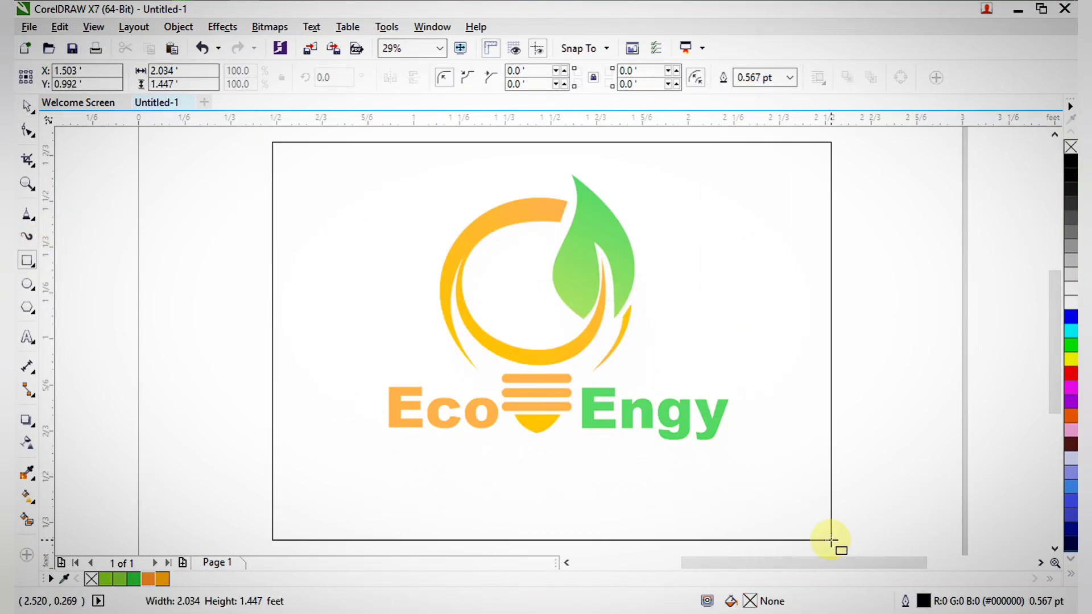
click(1072, 164)
Send the black rectangle behind all the logo artwork as its background
key(ctrl+Page_Down)
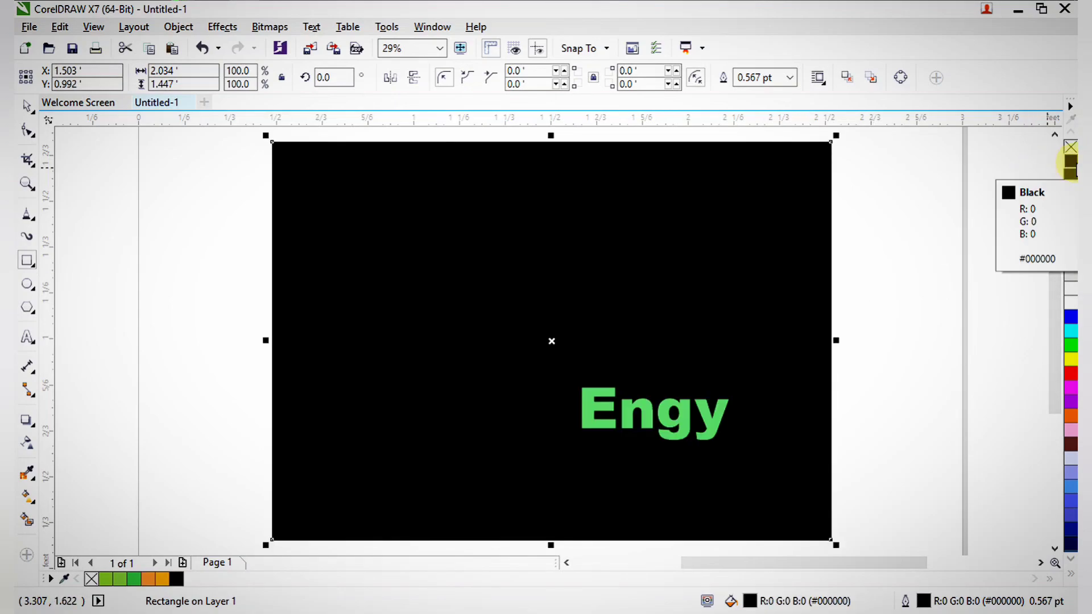
key(ctrl+Page_Down)
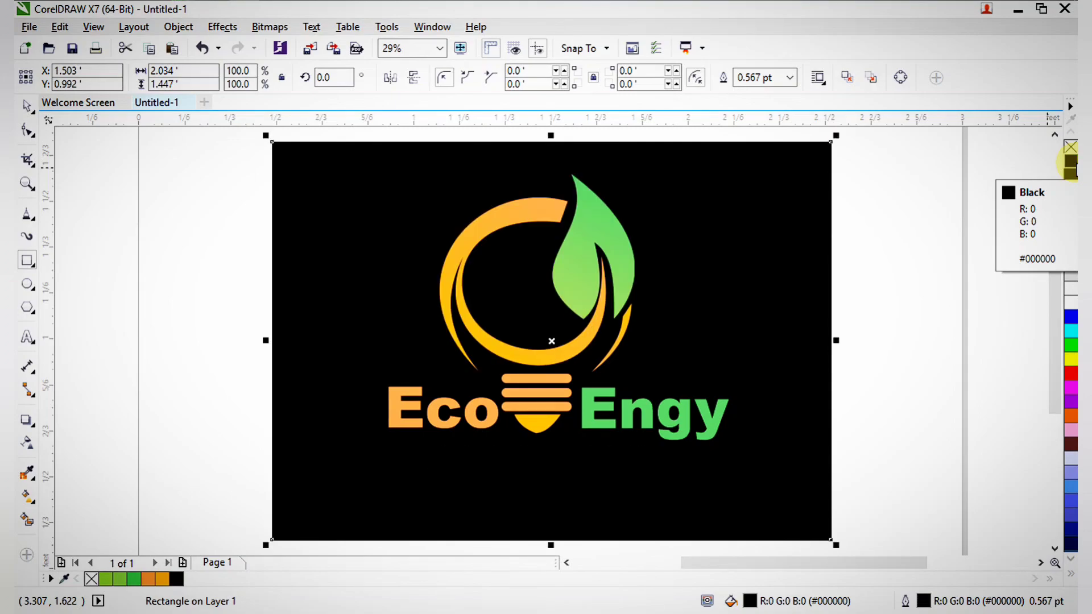
key(space)
click(920, 277)
scroll(871, 278, down, 2)
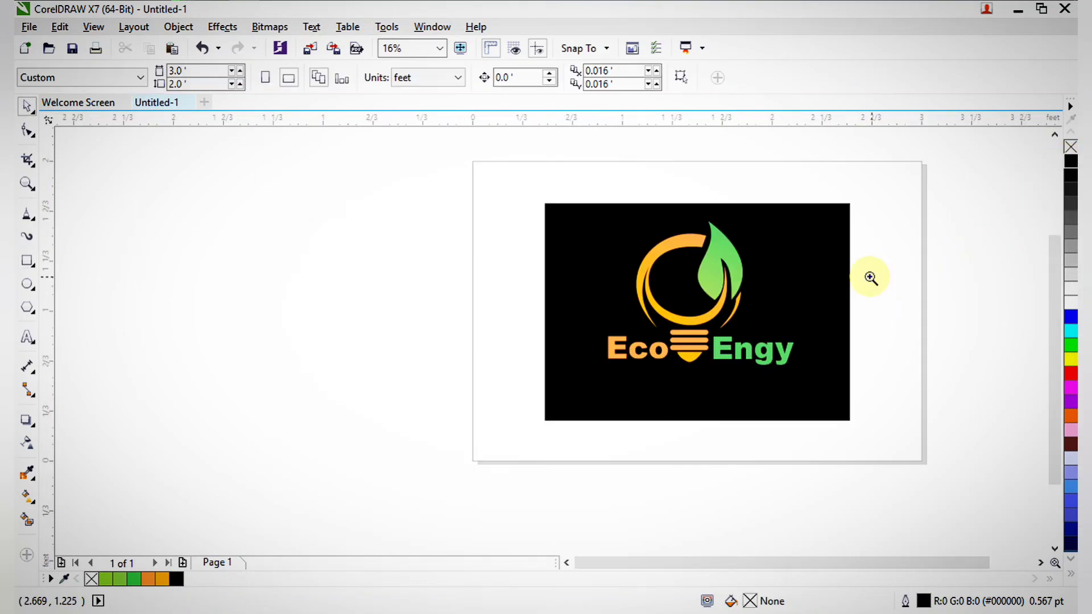
drag(608, 200, 799, 394)
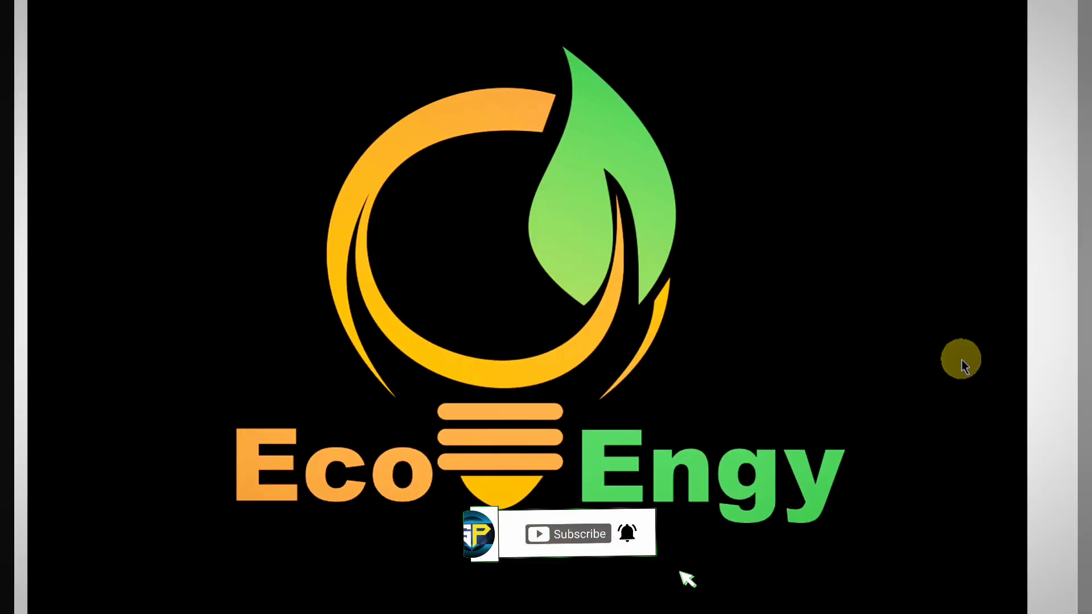